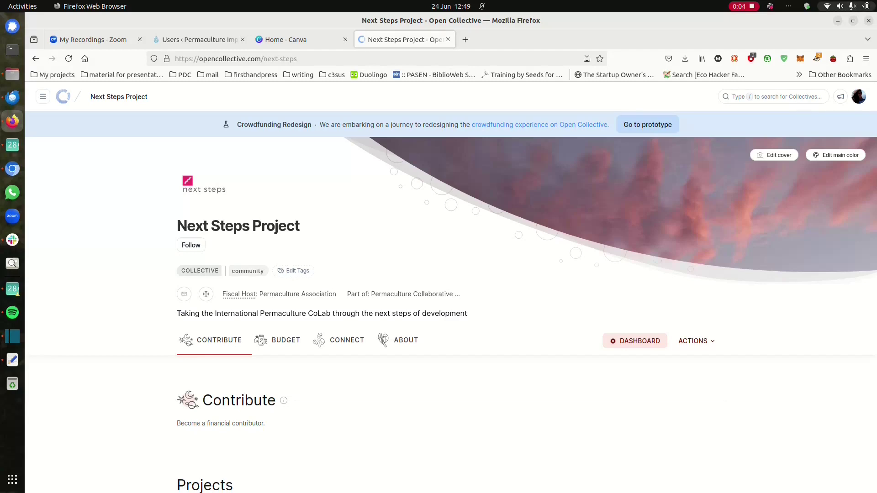
Look through the Next Steps Project funding page and the Next Steps Project entries on the perma.earth projects page
scroll(450, 287, "down", 6)
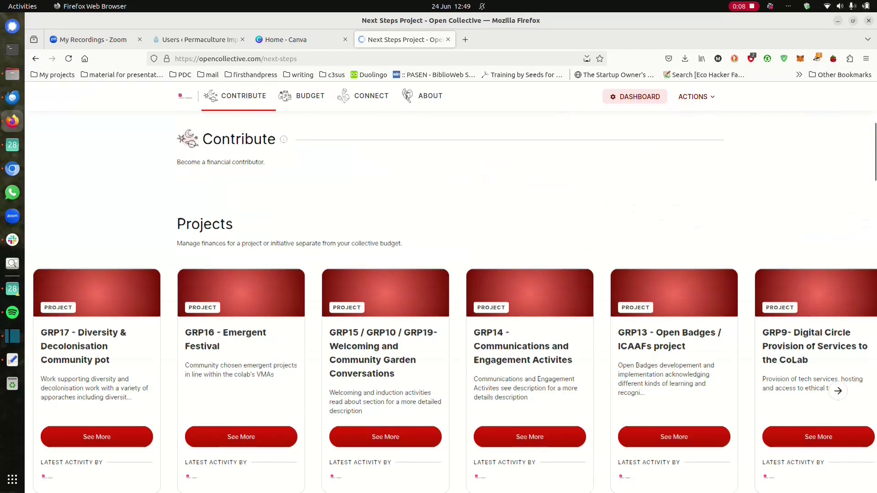
scroll(455, 308, "down", 1)
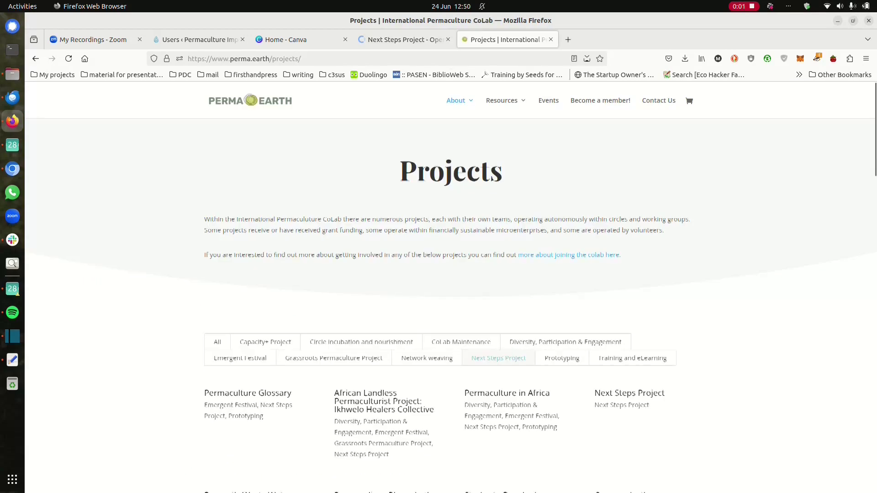
scroll(450, 287, "down", 3)
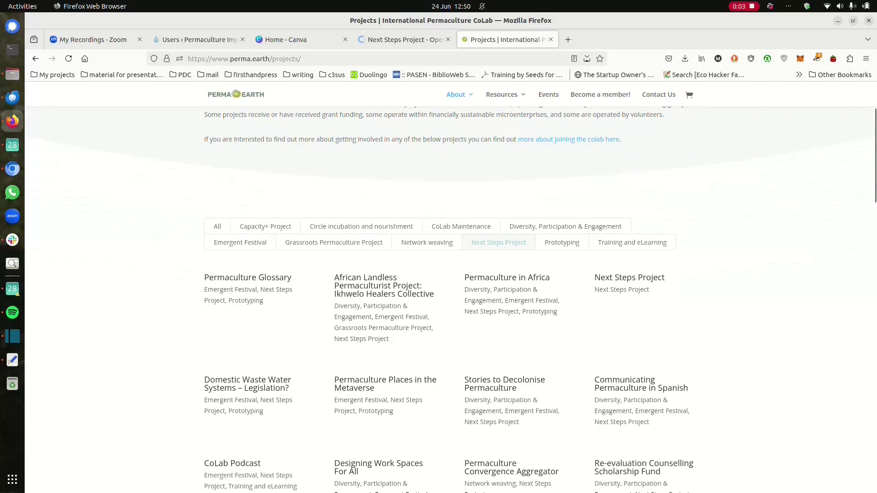
scroll(450, 287, "down", 1)
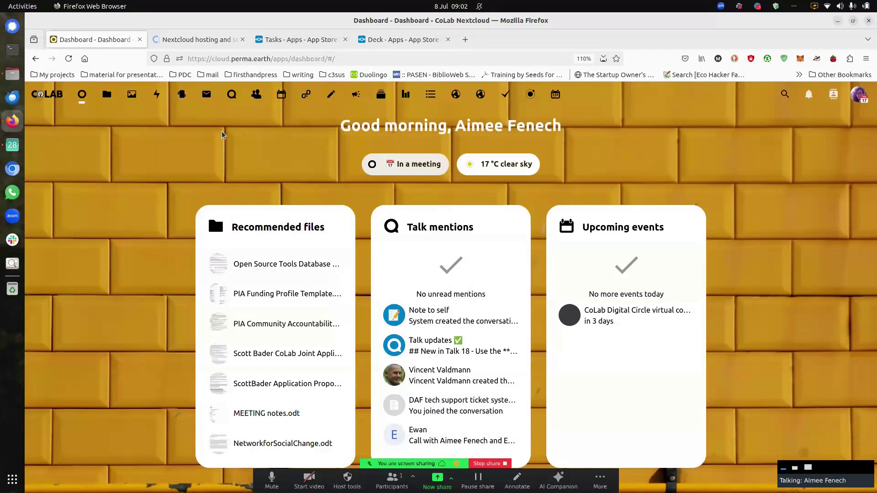
Review the Nextcloud hosting and set up services page on Open Collective, down to its financial contribution tiers
left_click(202, 39)
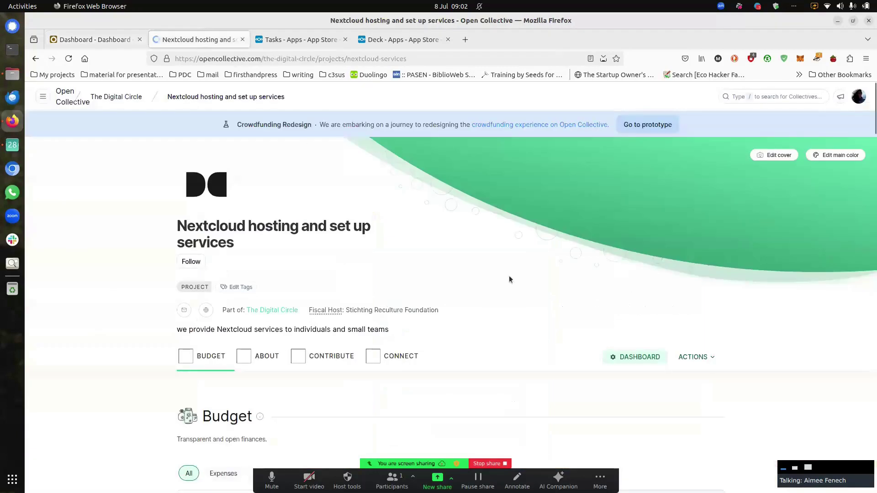
scroll(509, 280, "down", 5)
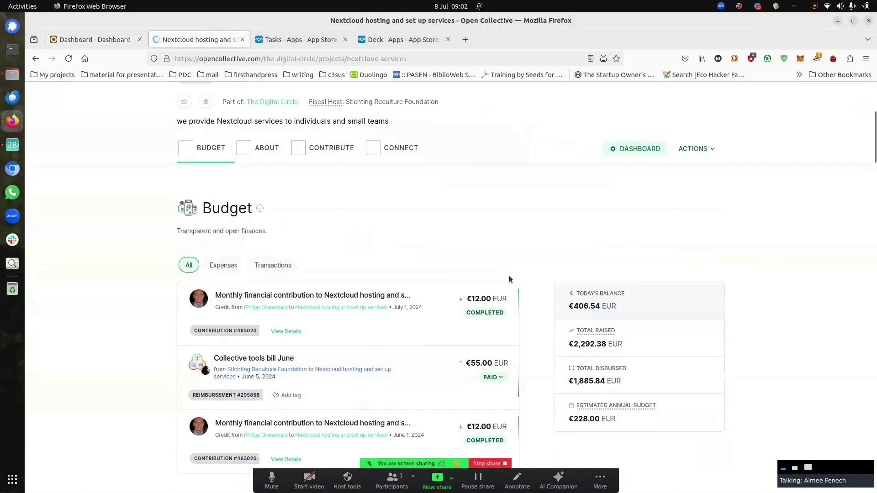
scroll(509, 279, "down", 15)
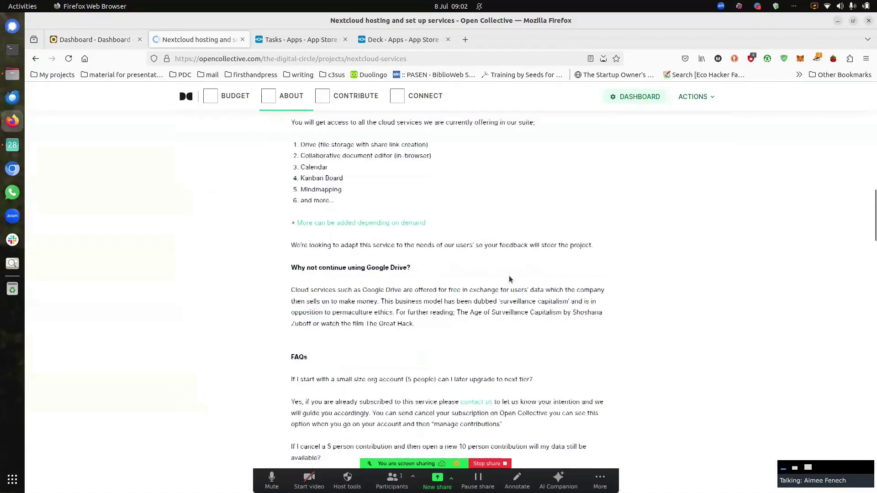
scroll(509, 279, "down", 20)
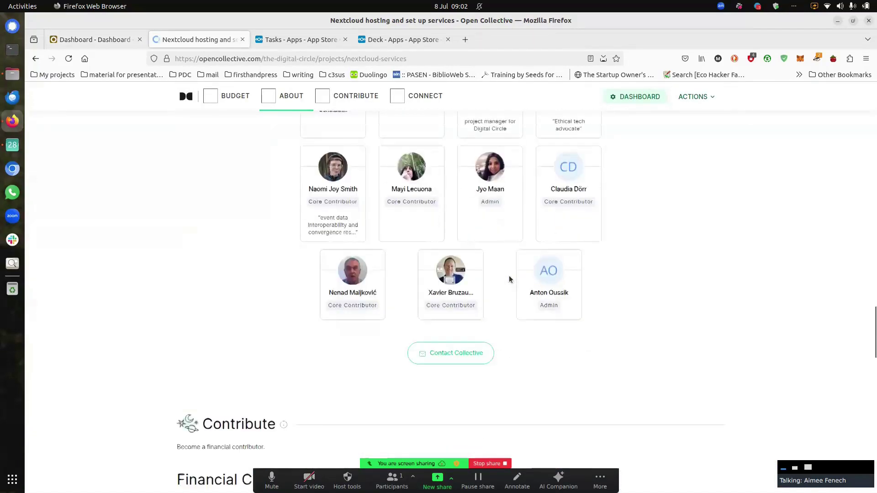
scroll(509, 280, "down", 6)
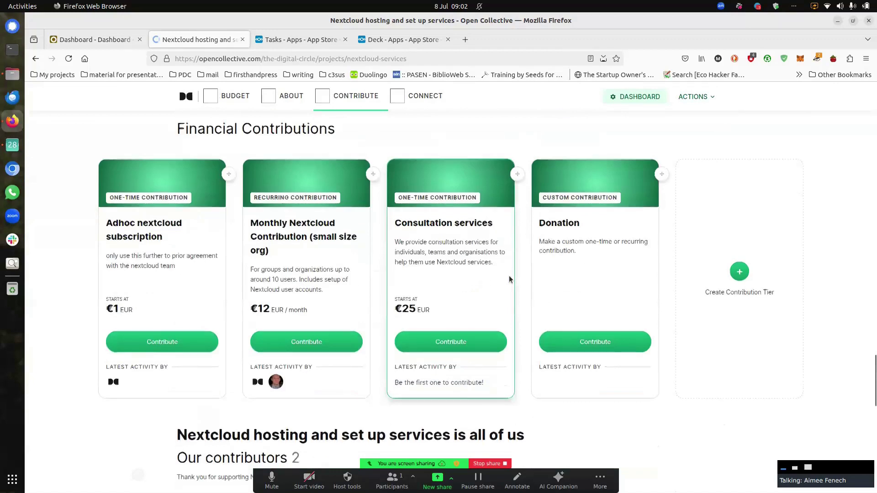
scroll(498, 277, "down", 1)
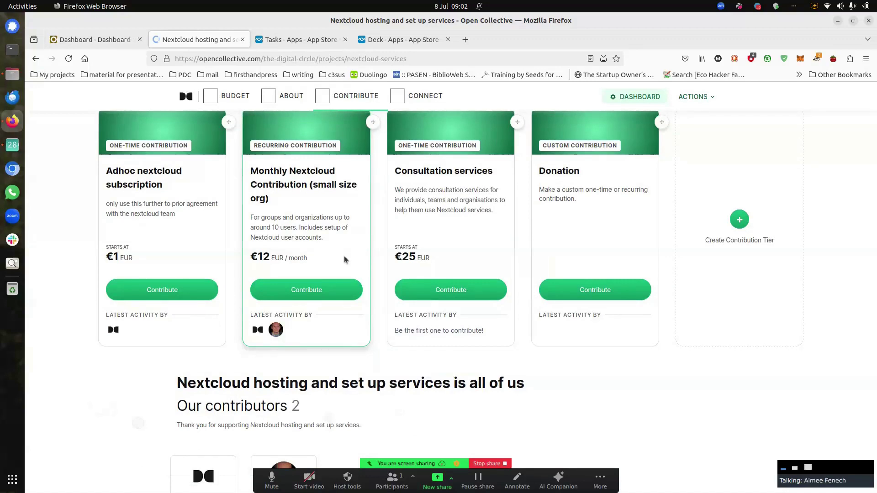
scroll(344, 260, "up", 1)
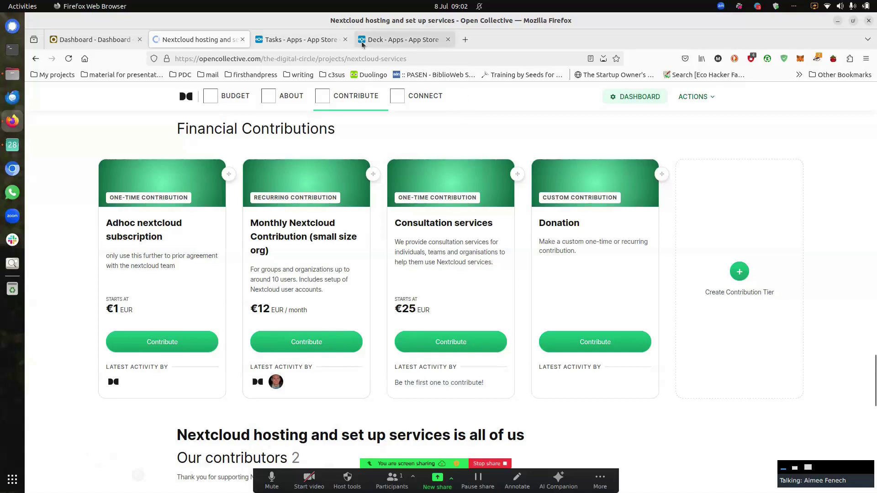
Read the description of the Tasks app in the Nextcloud App Store
left_click(299, 39)
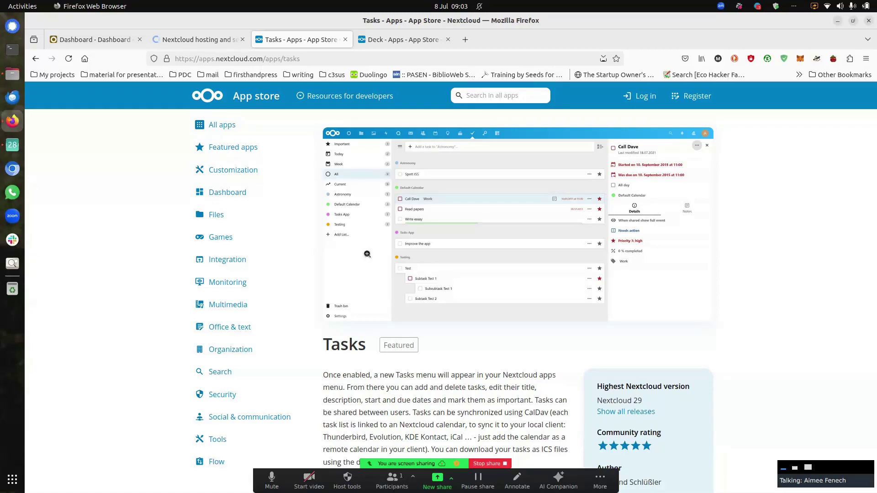
scroll(367, 254, "down", 2)
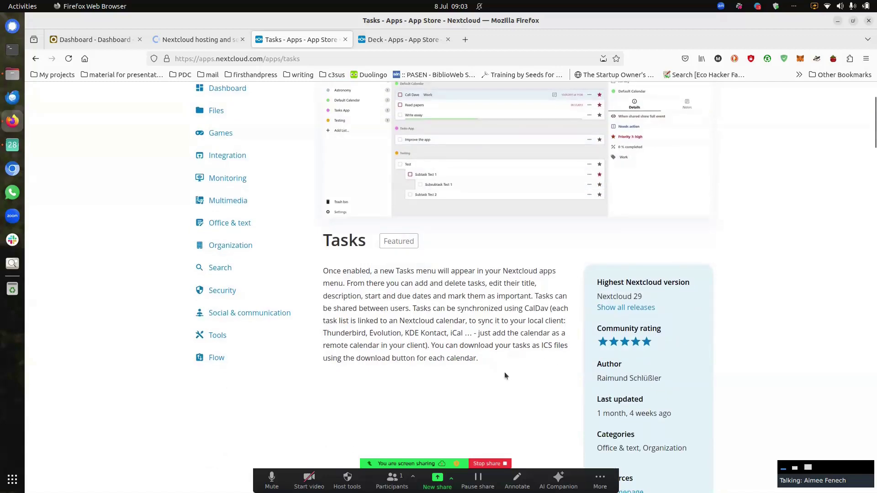
scroll(503, 372, "up", 1)
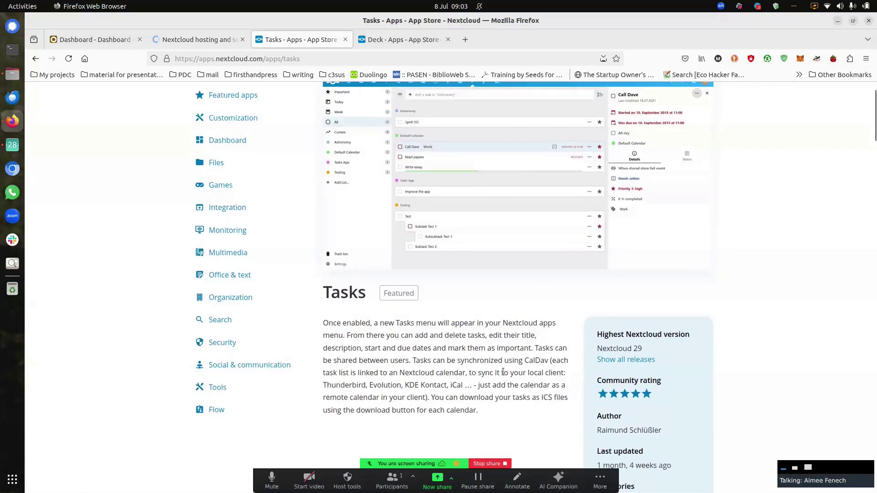
scroll(502, 371, "down", 1)
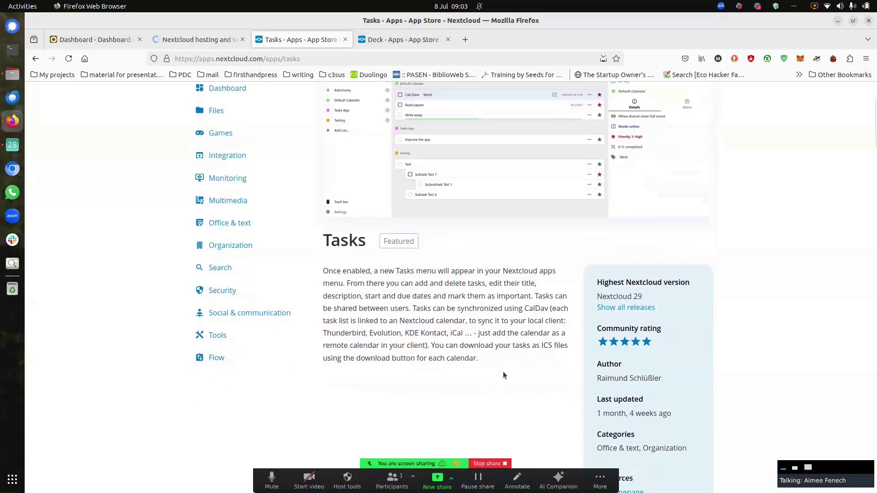
scroll(503, 371, "up", 2)
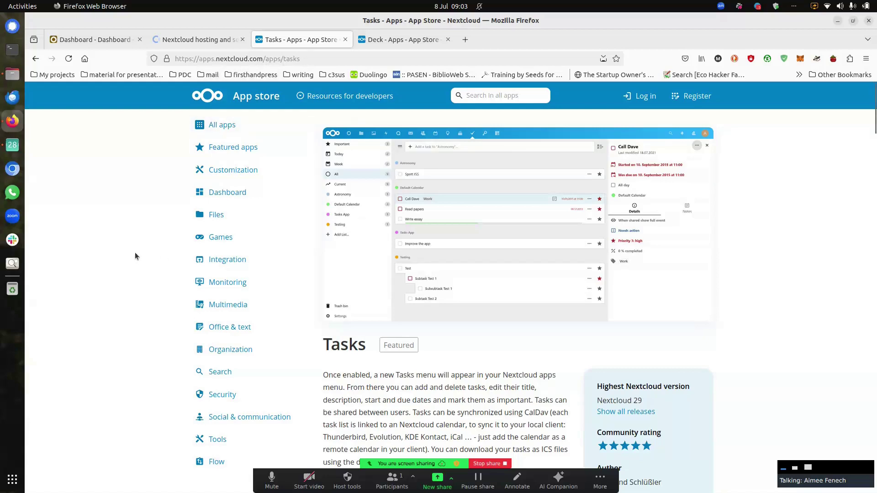
scroll(135, 253, "down", 3)
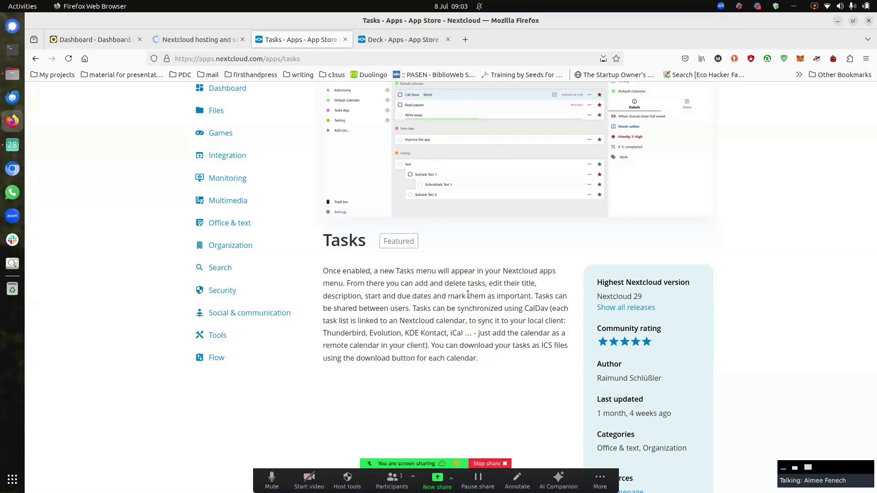
Return to the CoLab Nextcloud dashboard and open the Tasks app
left_click(114, 40)
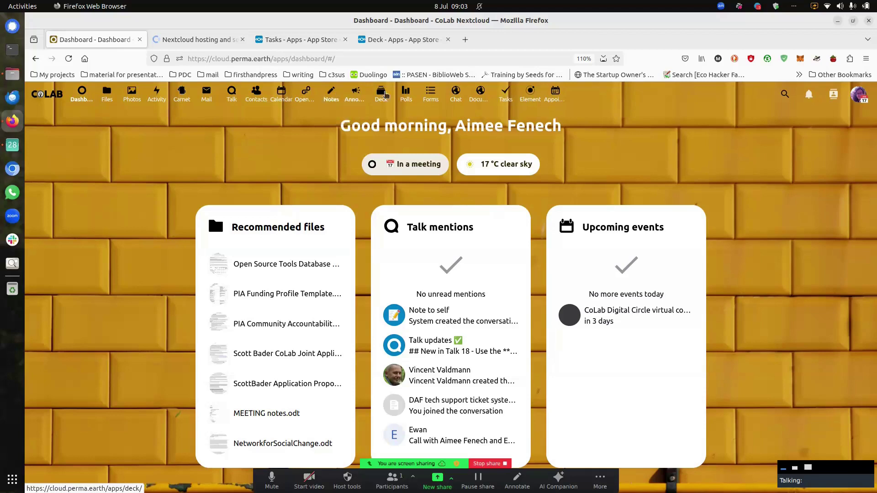
left_click(508, 95)
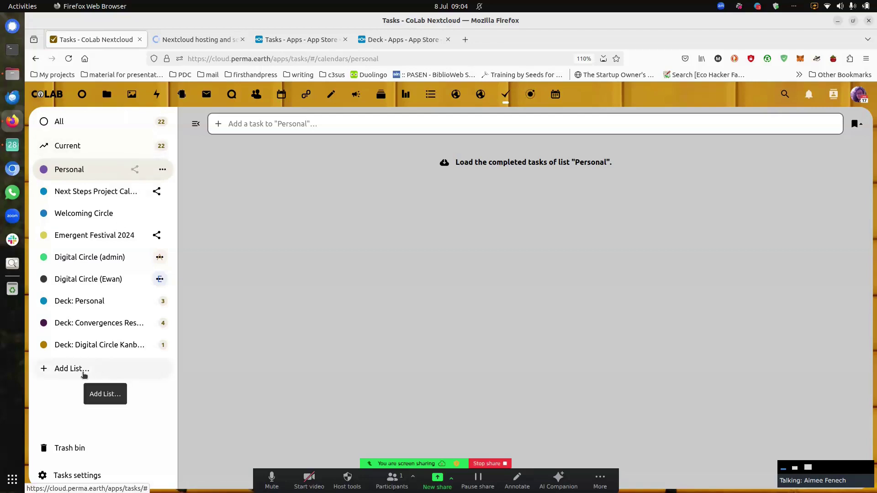
left_click(74, 372)
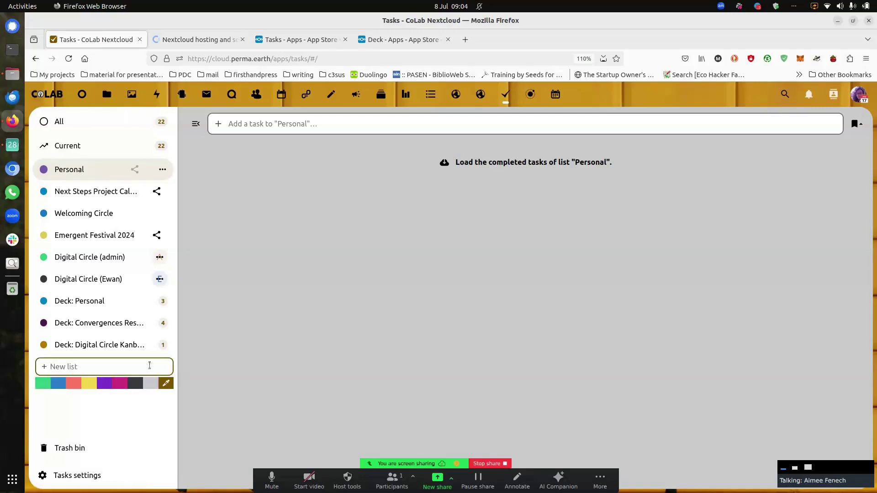
type("Demo")
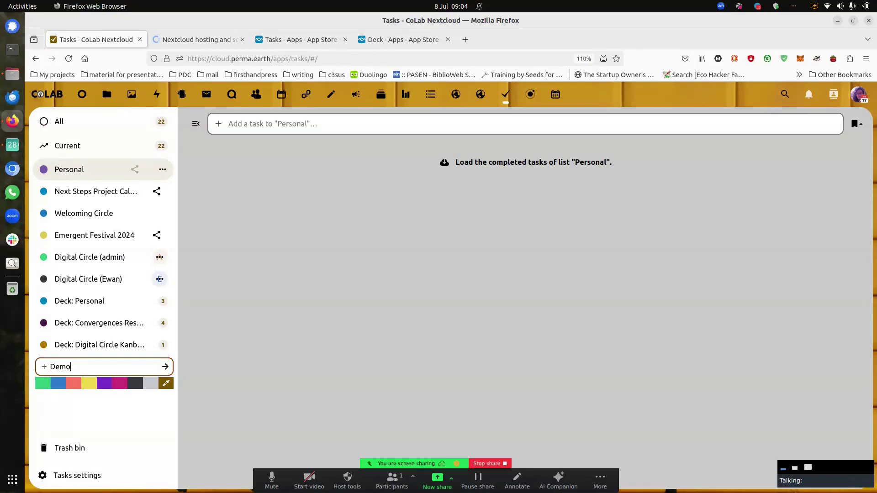
left_click(119, 386)
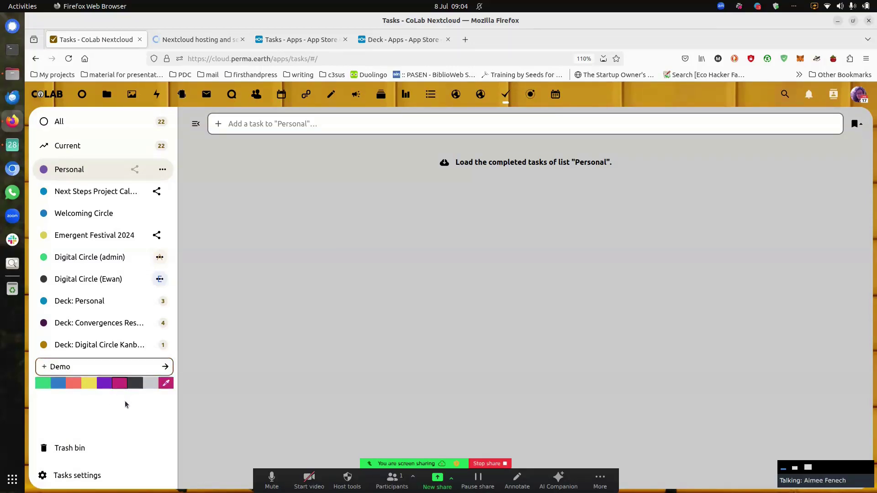
left_click(124, 401)
Create a task list named Demo with the magenta colour
left_click(98, 368)
type("Demo")
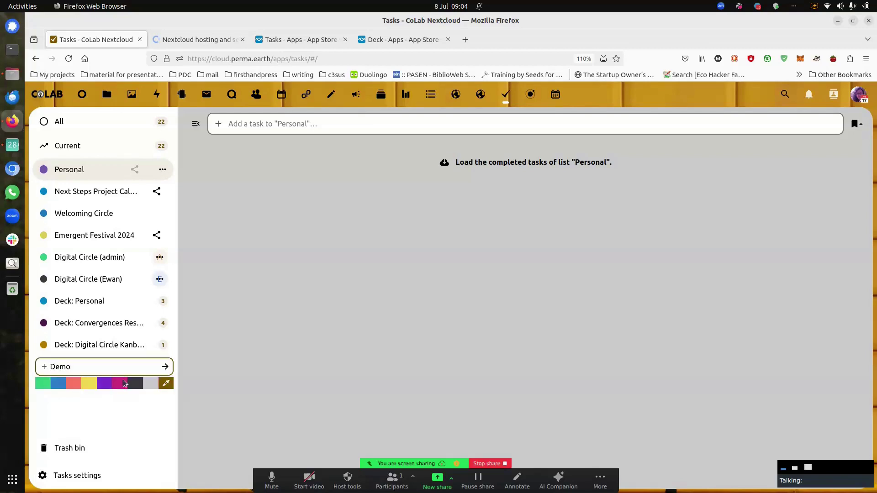
left_click(125, 384)
left_click(165, 366)
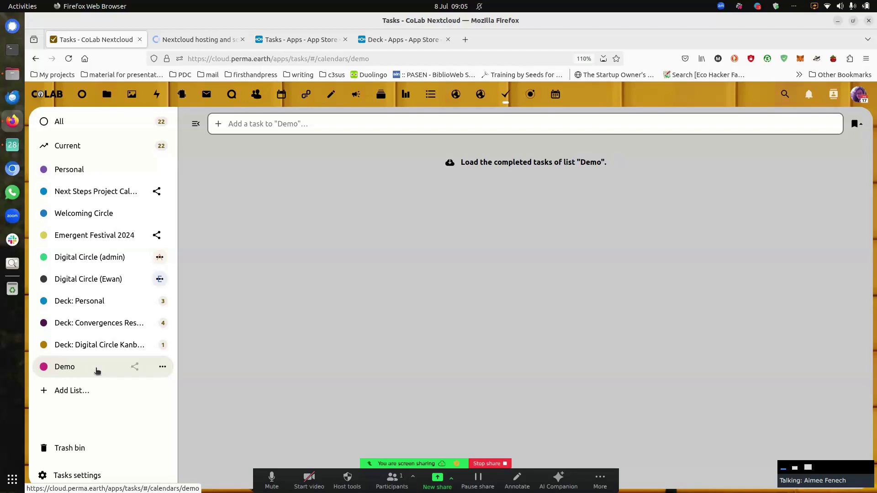
Open sharing for the Demo list and search users or groups for "welcome", without adding anyone
left_click(134, 368)
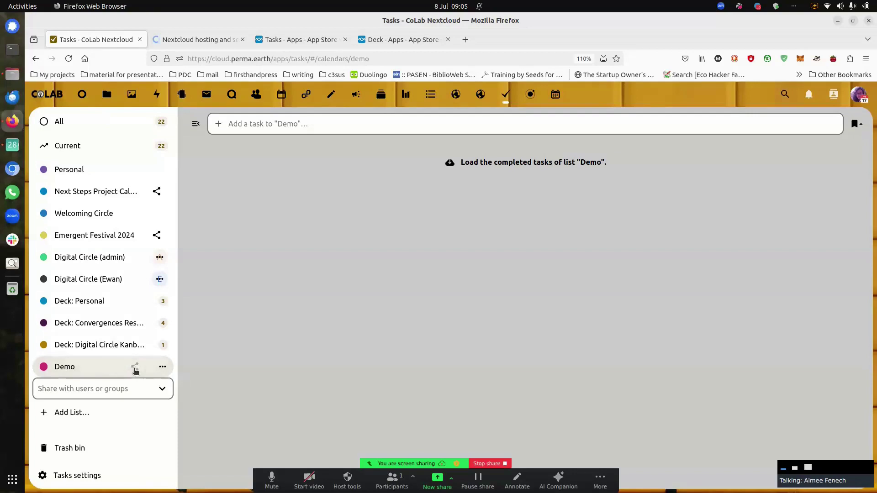
left_click(140, 393)
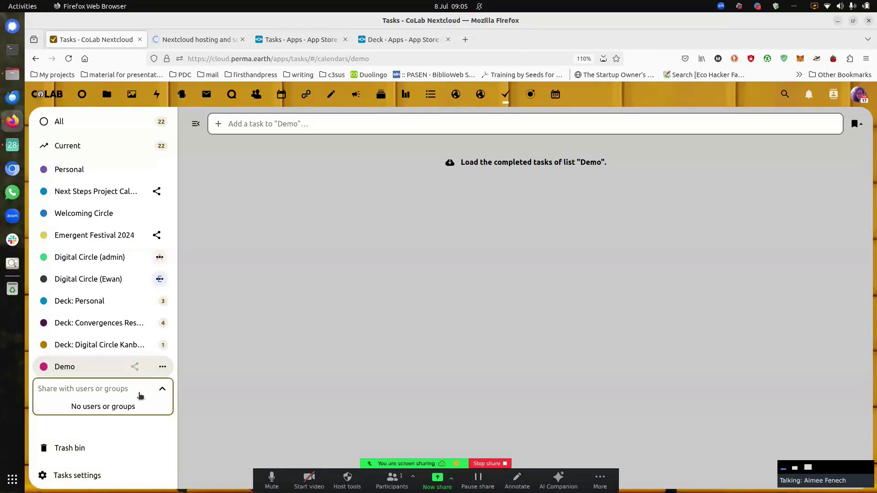
type("welcom")
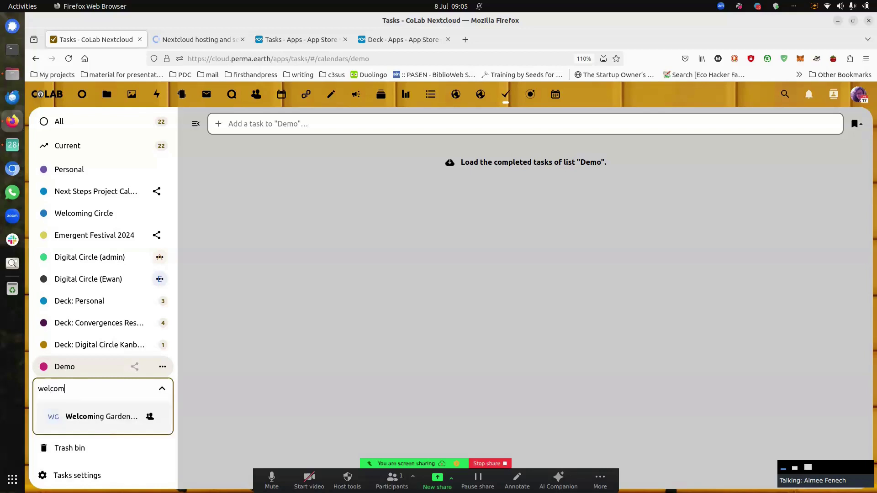
type("e")
left_click(161, 390)
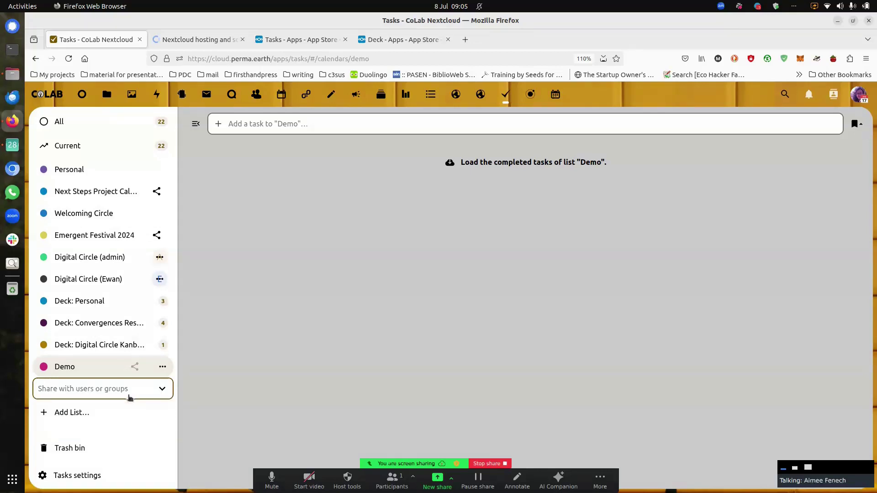
Rename the Demo task list to Demo IOT
left_click(163, 368)
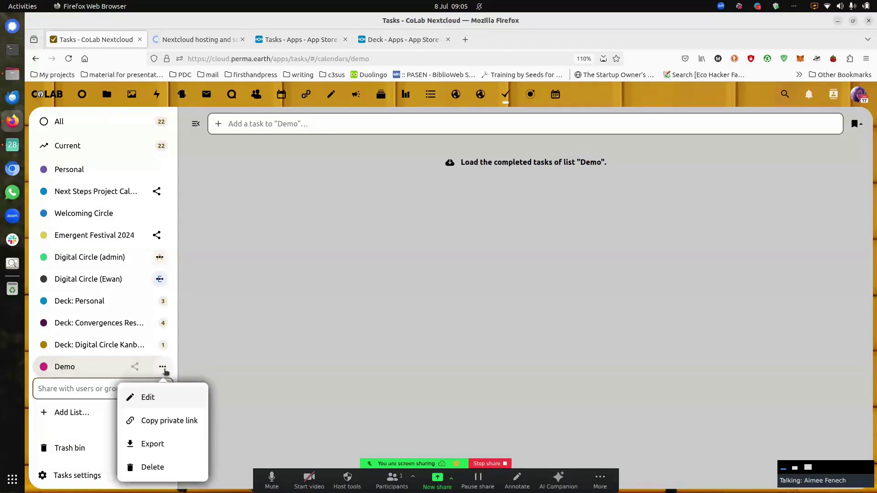
left_click(153, 397)
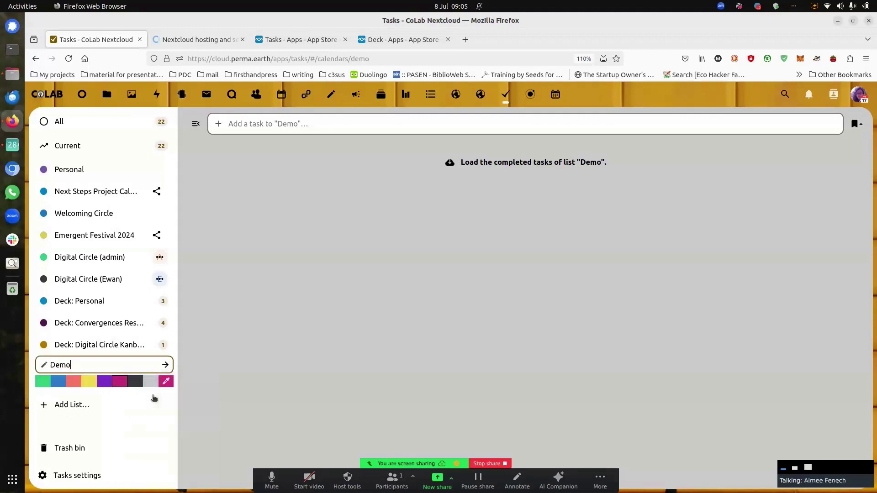
type("IOT")
left_click(165, 365)
Export the Demo IOT list as an ICS file and dismiss the download notice
left_click(162, 367)
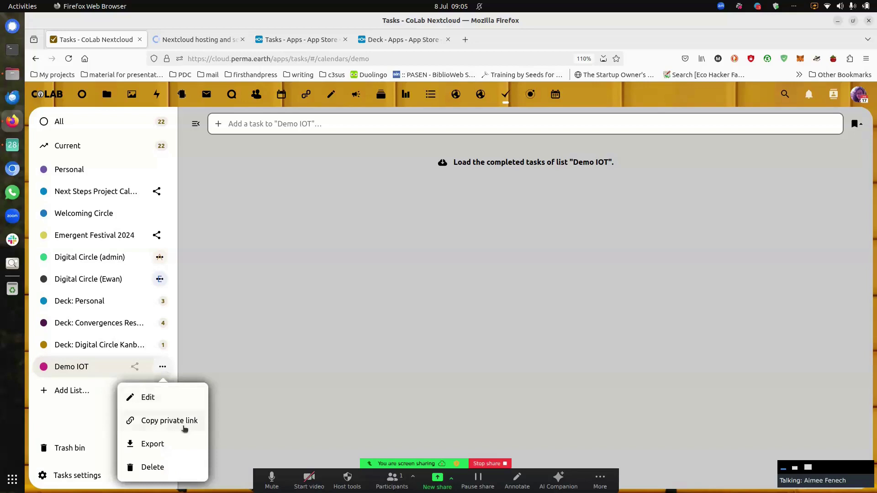
left_click(163, 451)
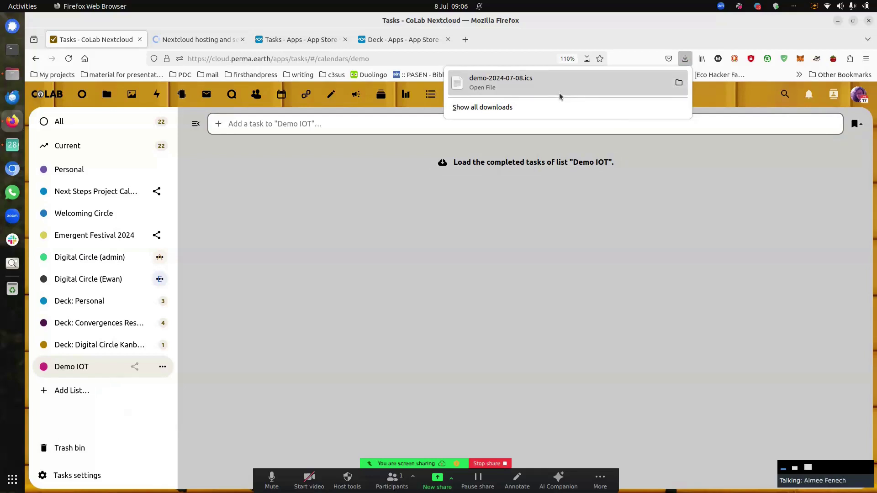
left_click(163, 366)
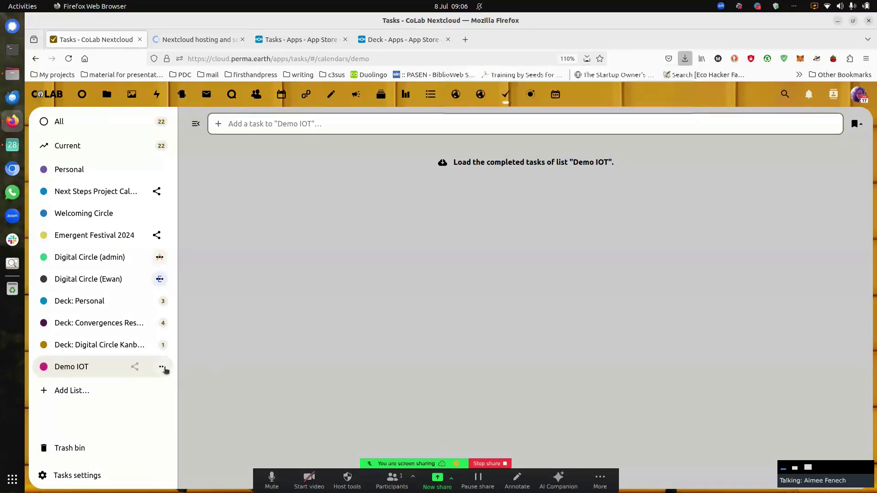
Delete the Demo IOT list and undo the deletion
left_click(162, 367)
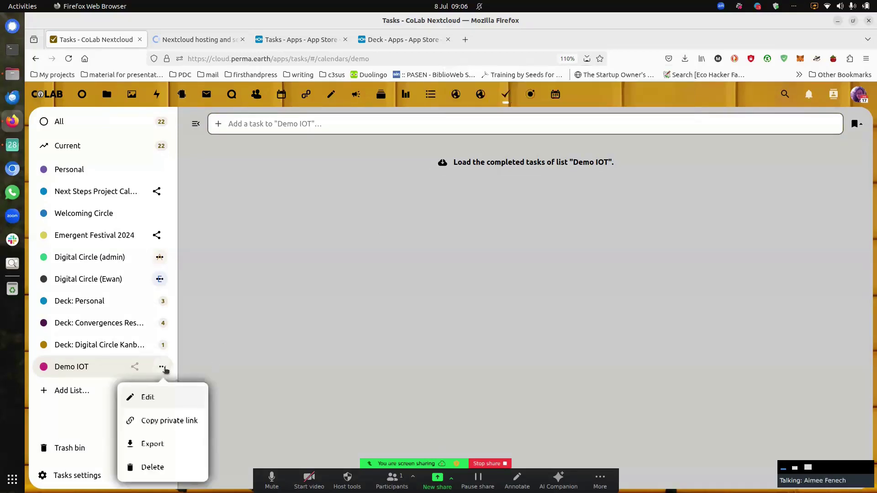
left_click(167, 467)
left_click(165, 370)
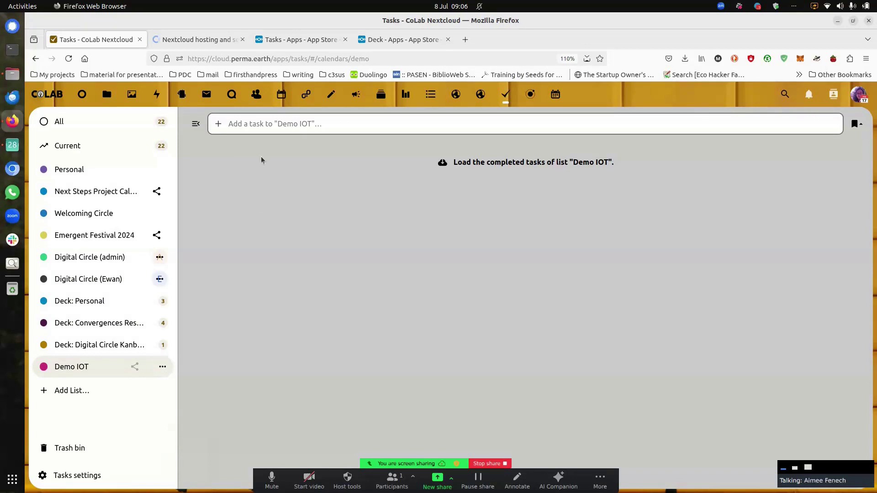
Add a task named "demonstrate add task" to the Demo IOT list
left_click(258, 123)
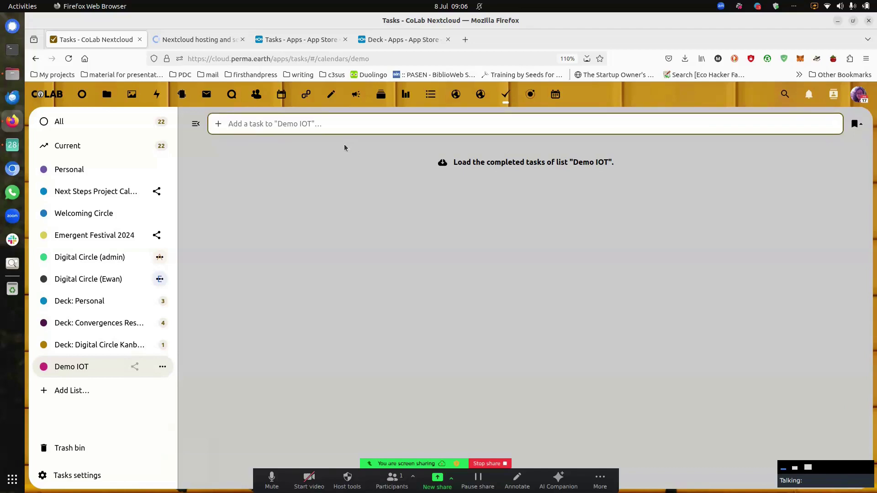
type("demonstrat")
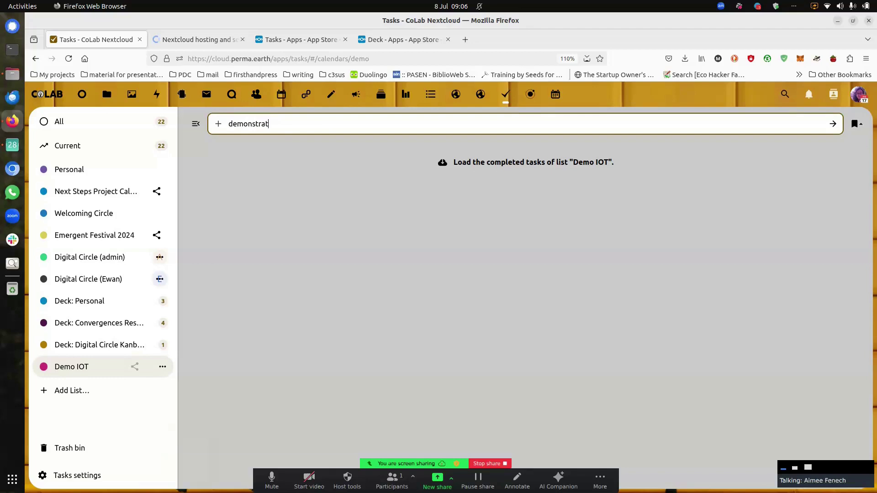
type("e add task")
key("Return")
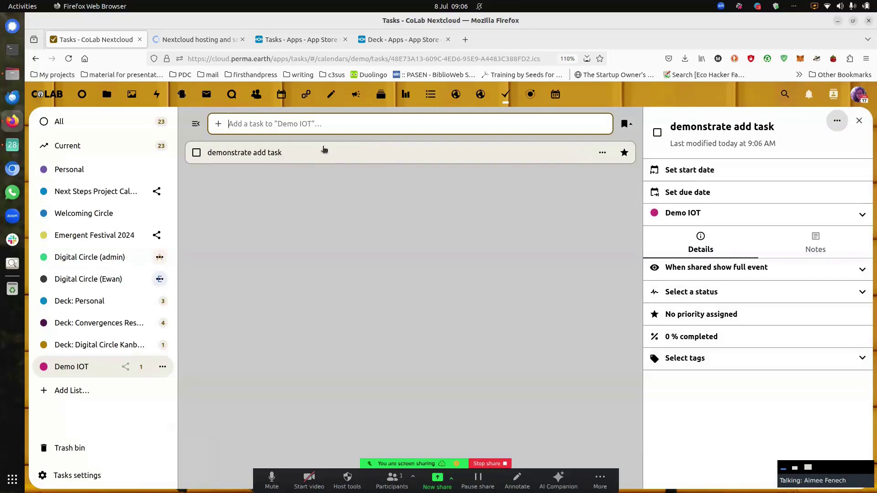
Add two more tasks to the Demo IOT list, "demonstrate delete task" and "demonstrate edit task"
type("d")
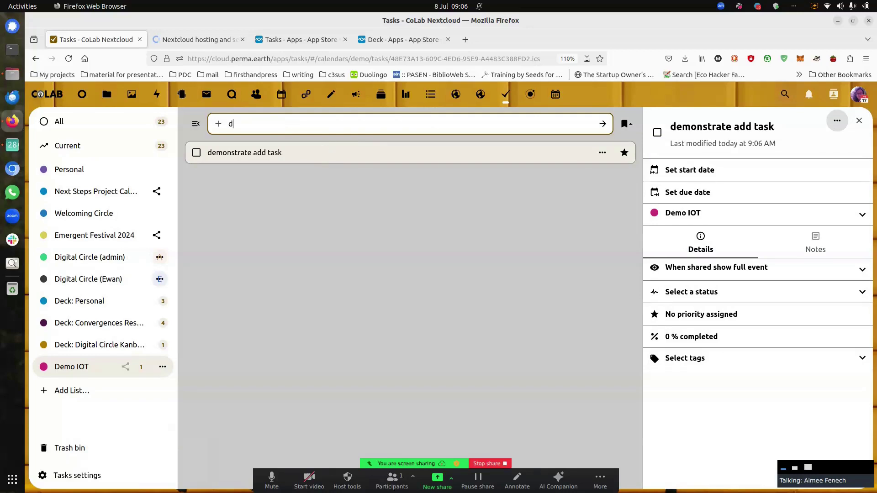
type("emonstrate delete task")
key("Return")
type("demons")
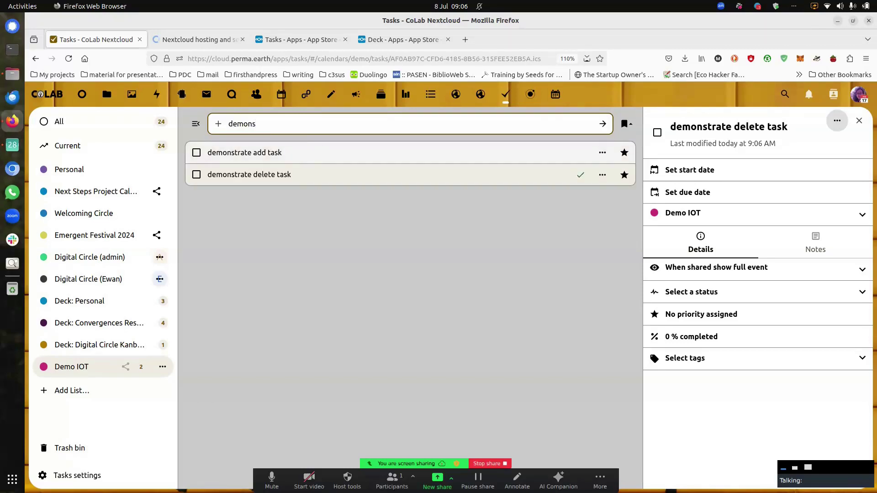
type("trate add task")
key("Return")
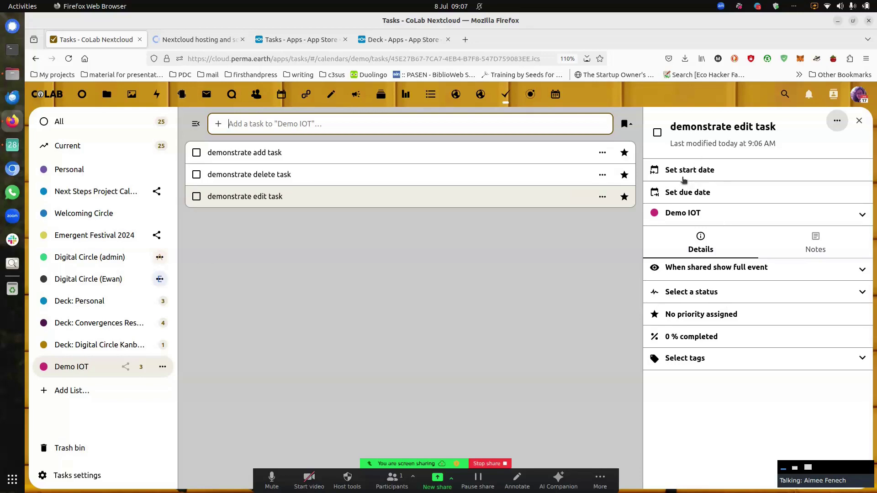
Set "demonstrate edit task" to start on 07/08/2024 at 10:00 AM and be due the same day at 11:00 AM
left_click(711, 174)
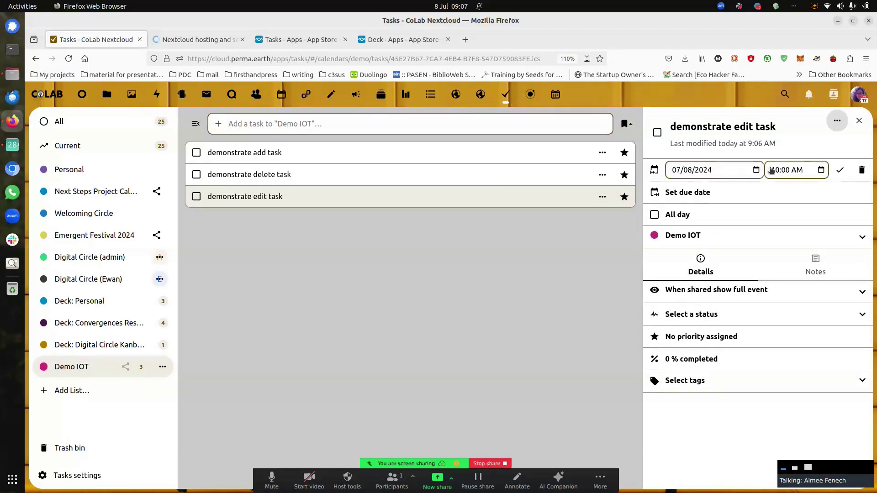
left_click(701, 195)
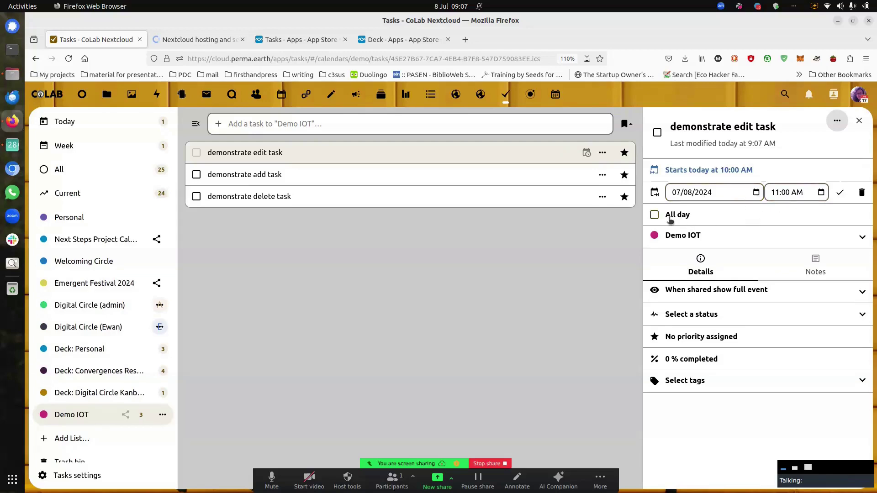
left_click(839, 193)
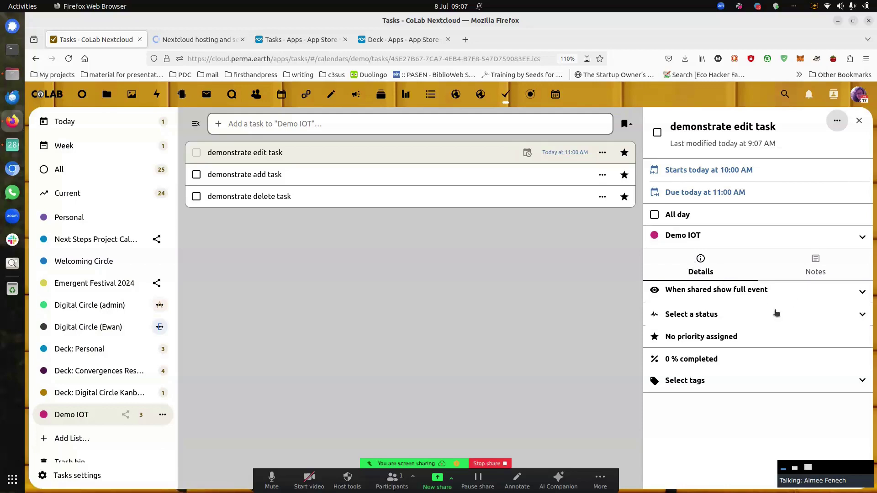
Give "demonstrate edit task" the status Needs action and set its priority to 9
left_click(750, 315)
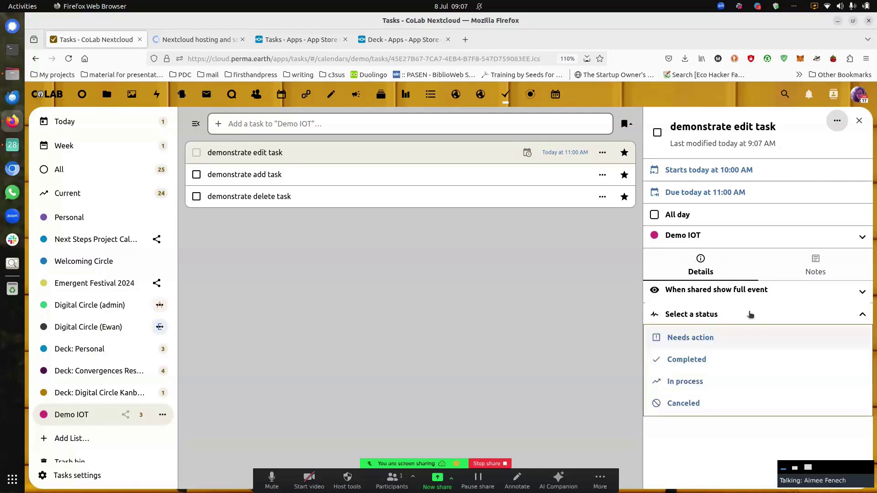
left_click(697, 343)
left_click(711, 343)
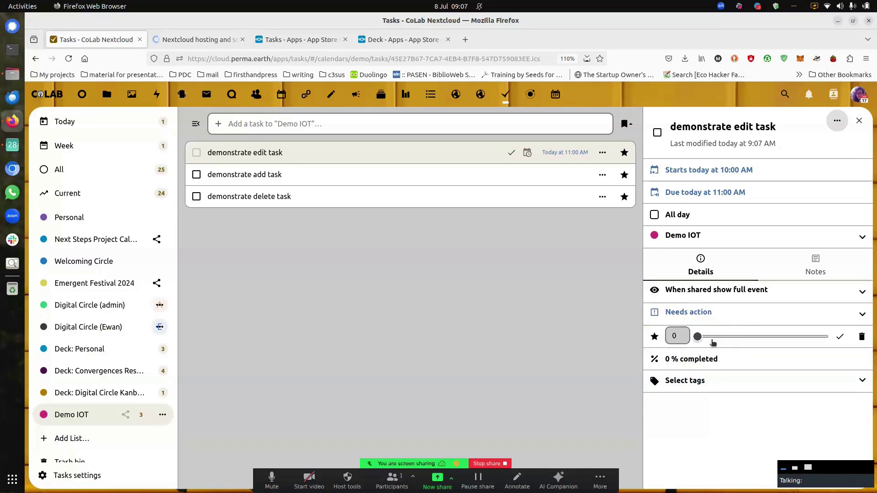
left_click(816, 342)
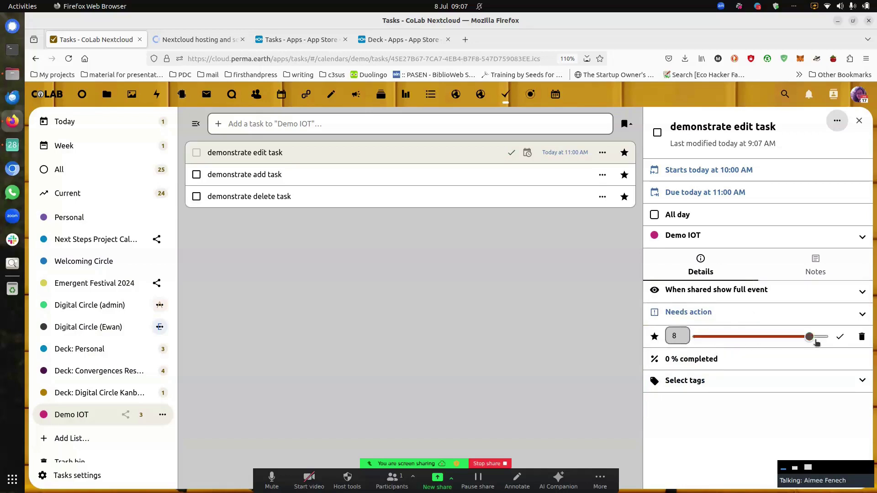
left_click(841, 337)
Set the completion of "demonstrate edit task" to 56 %
left_click(706, 363)
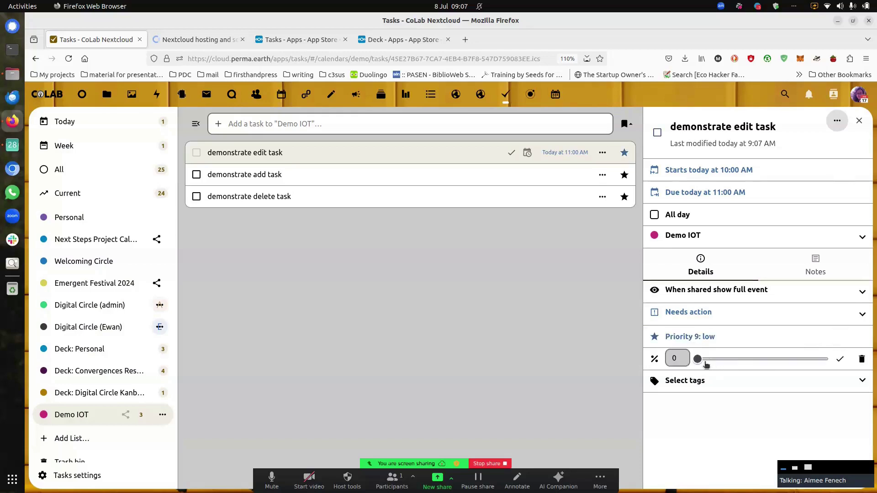
left_click(767, 360)
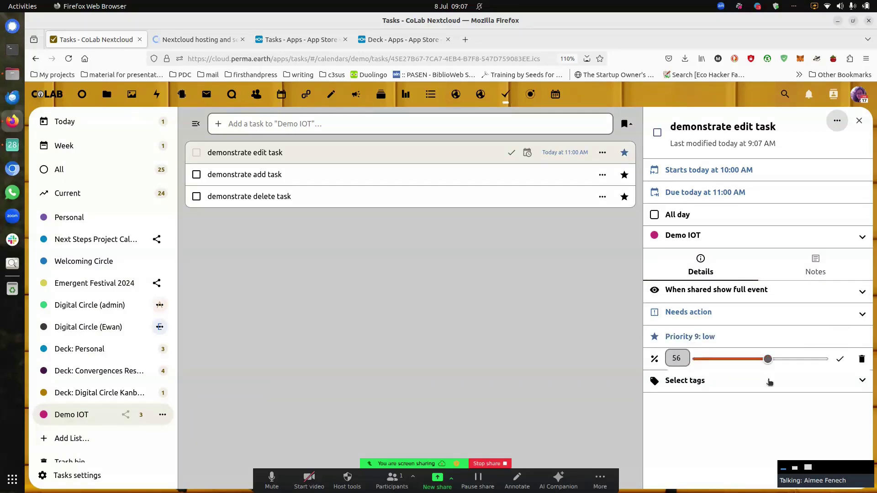
left_click(839, 360)
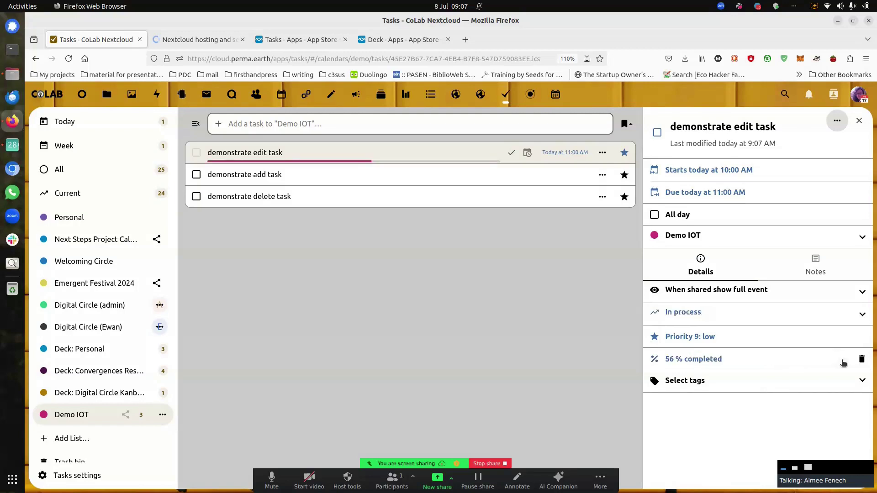
Tag "demonstrate edit task" with IOT, nextcloud and tasks, and close its details
left_click(715, 389)
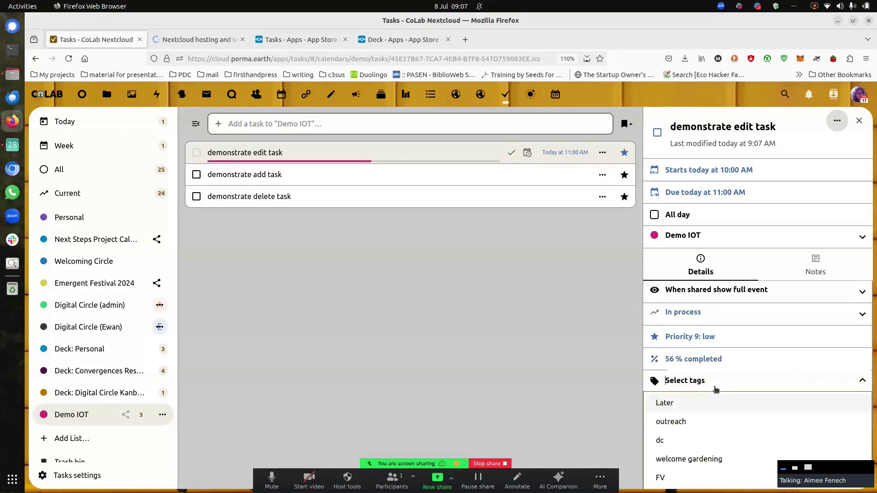
scroll(708, 407, "down", 1)
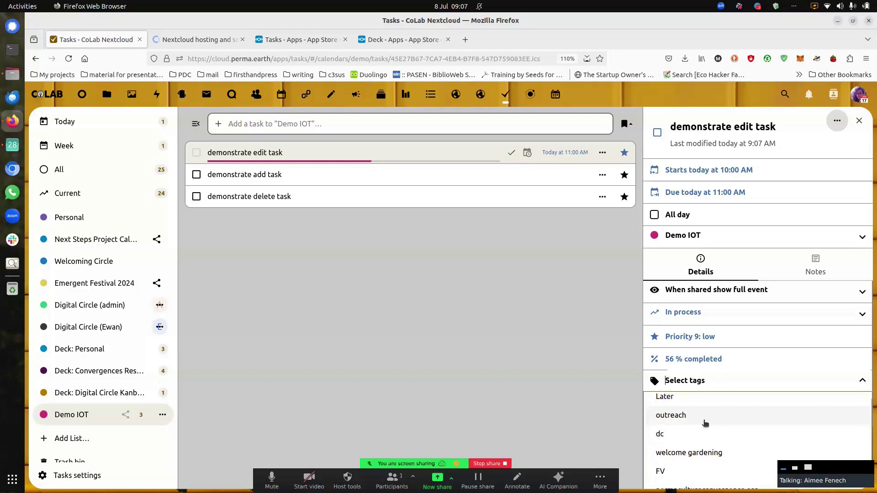
type("i")
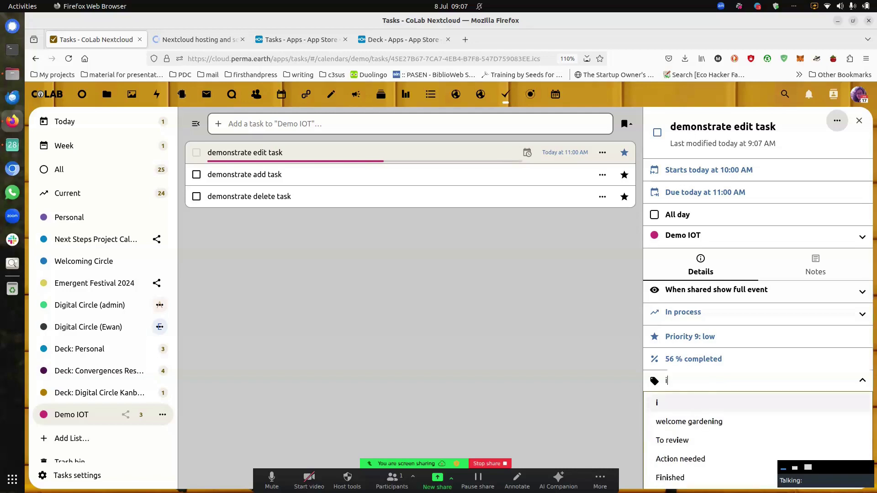
key("BackSpace")
type("IOT")
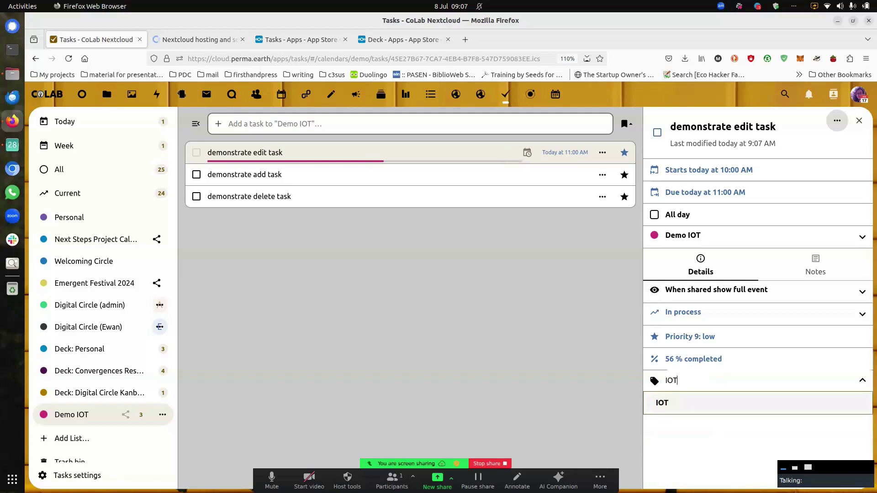
left_click(689, 409)
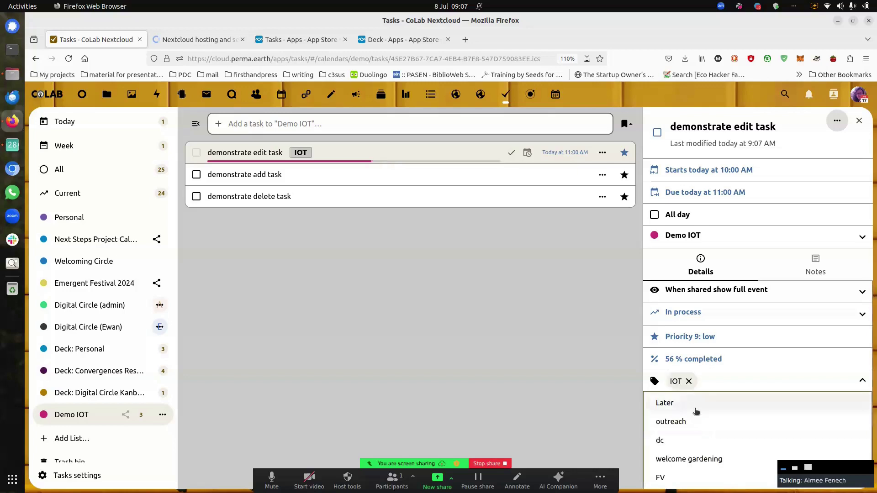
type("nex")
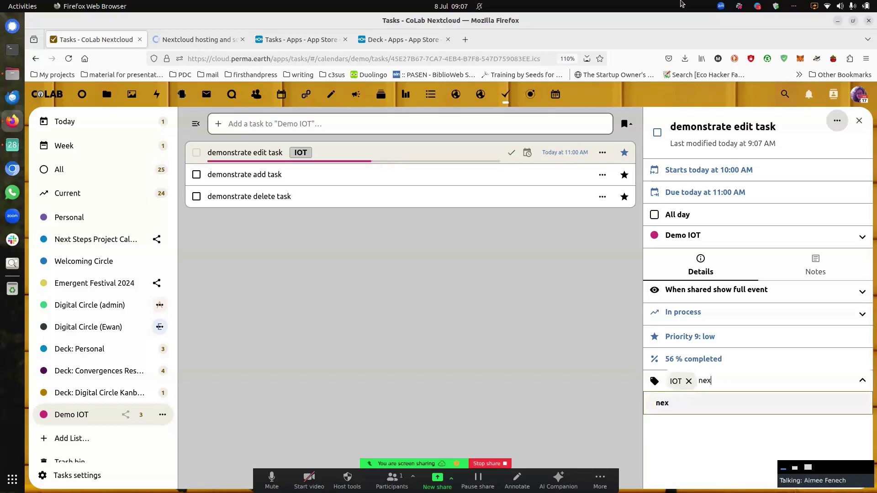
type("tcloud")
key("Return")
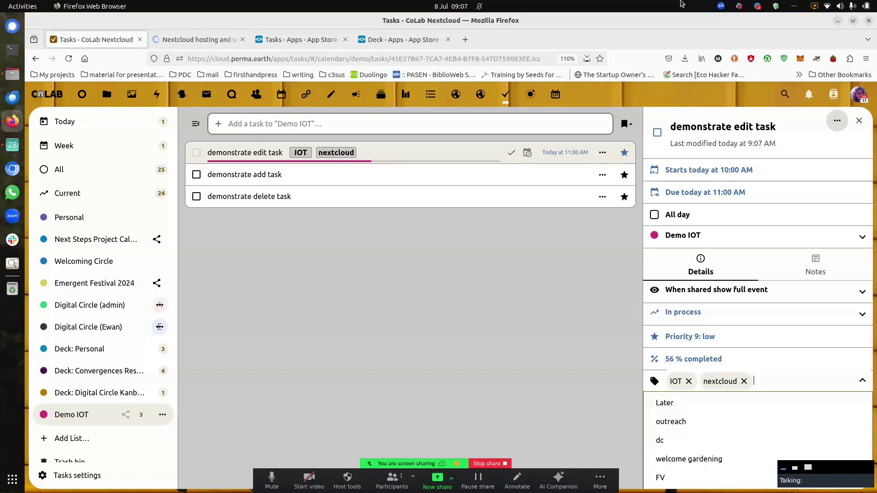
type("tasks")
key("Return")
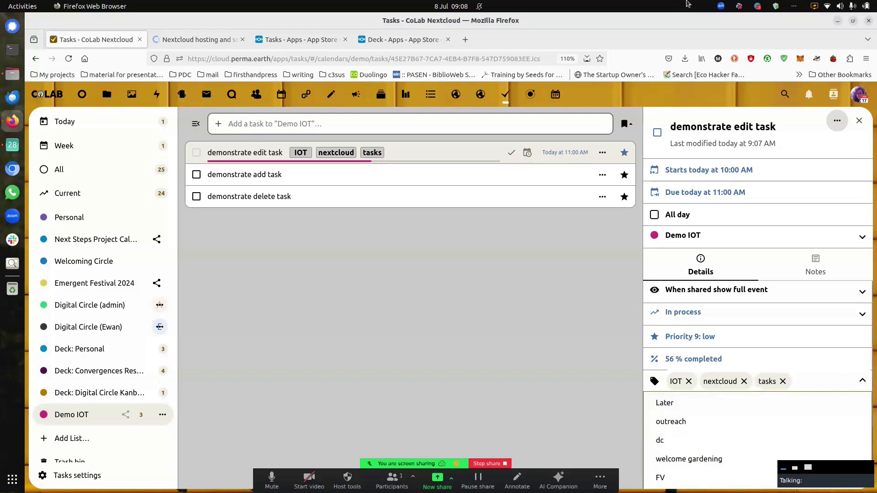
left_click(589, 400)
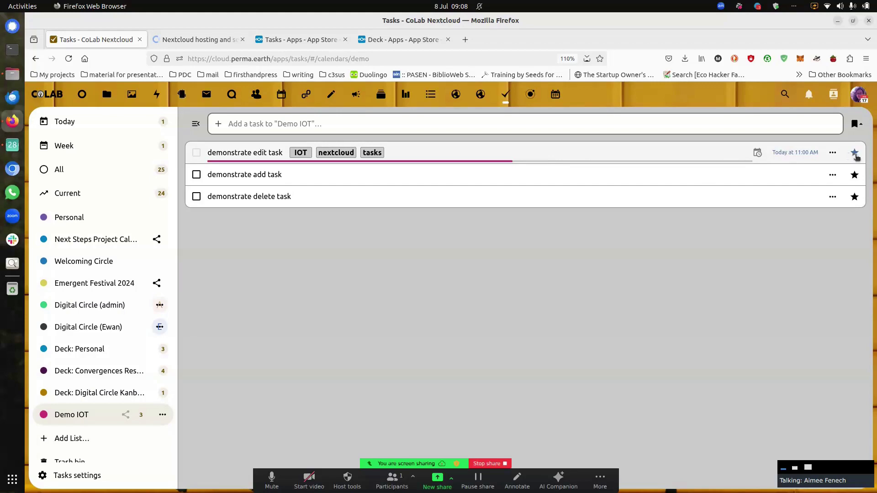
Mark "demonstrate edit task" as important and add a subtask named "a subtask demo" to it
left_click(832, 153)
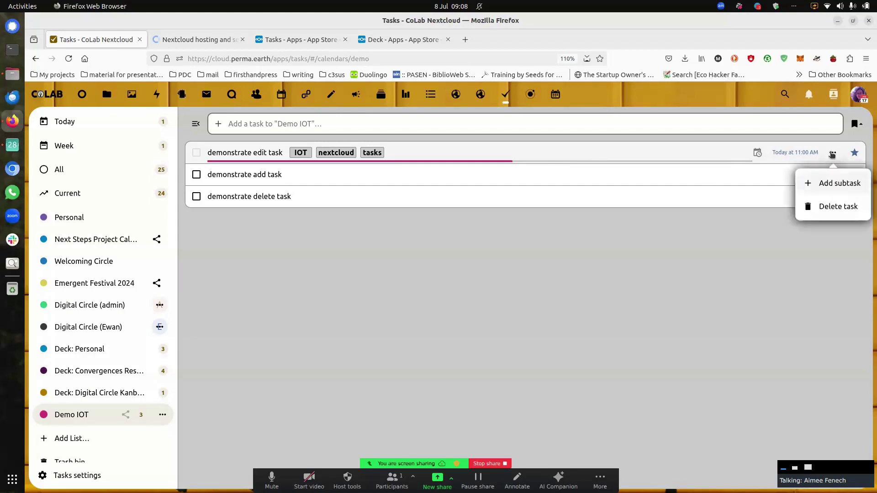
left_click(855, 153)
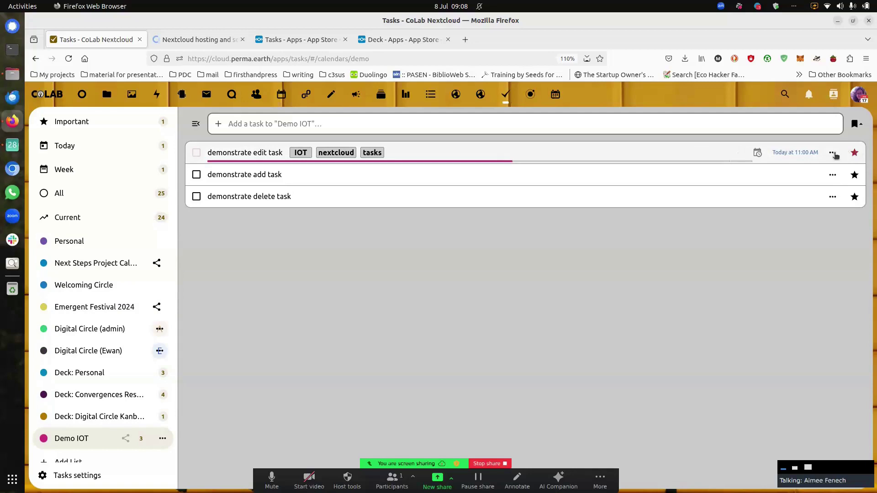
left_click(833, 153)
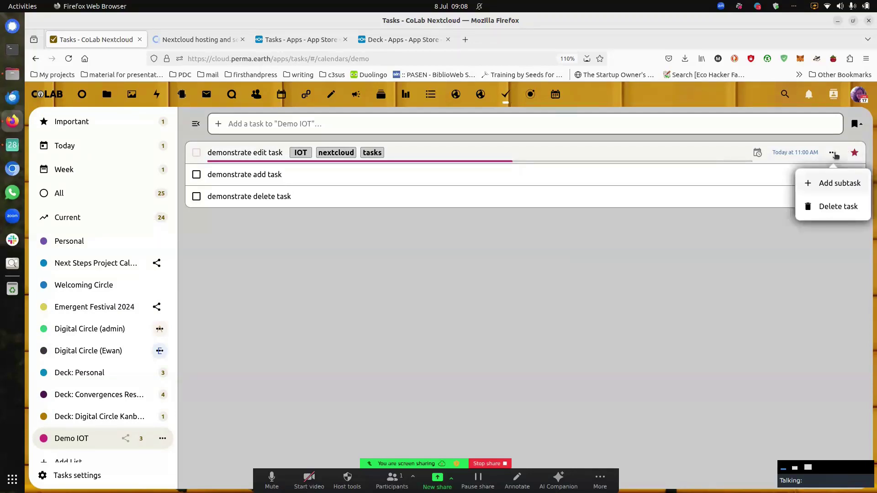
left_click(836, 182)
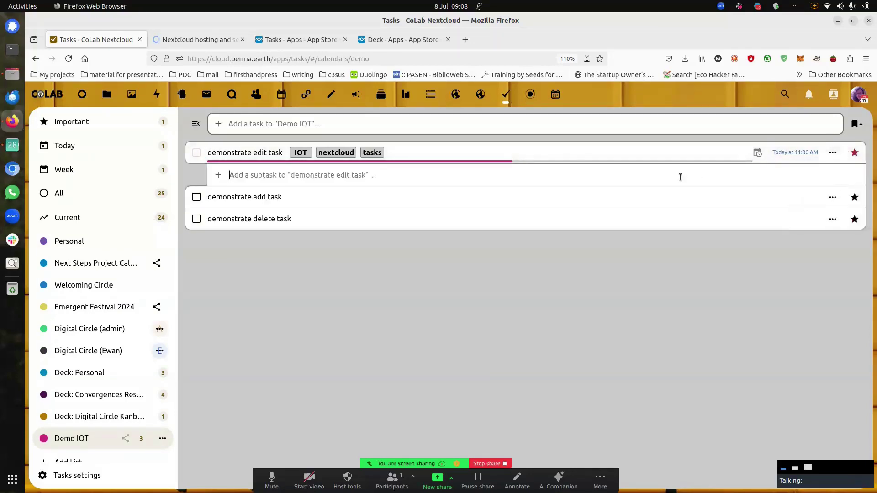
type("a sd")
key("BackSpace")
type("ubtask demo")
key("Return")
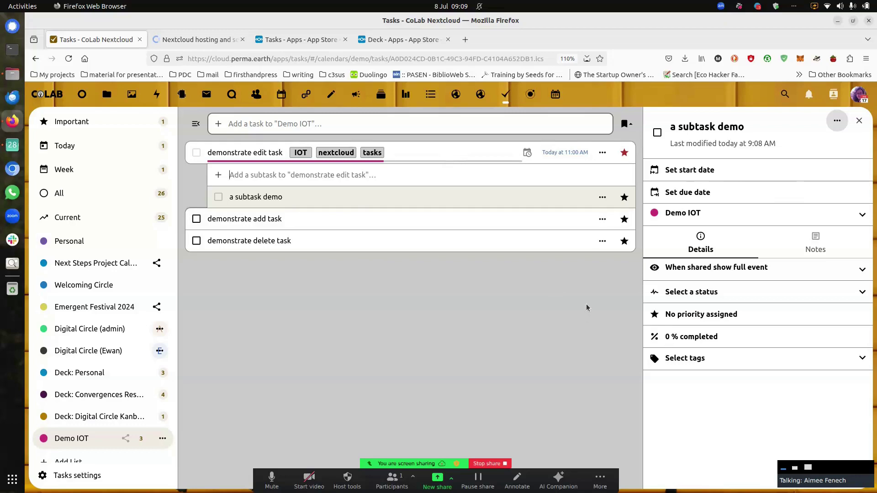
Add the note "here some note on how to do this task" to the subtask
left_click(815, 238)
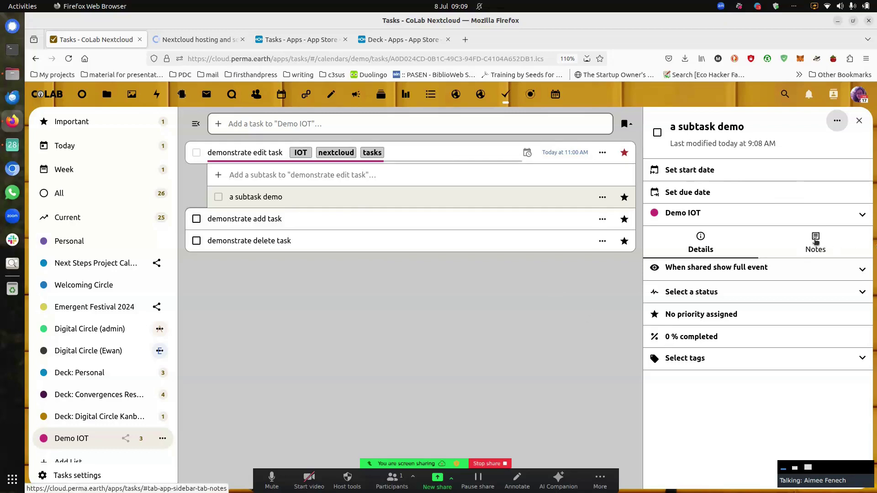
left_click(757, 272)
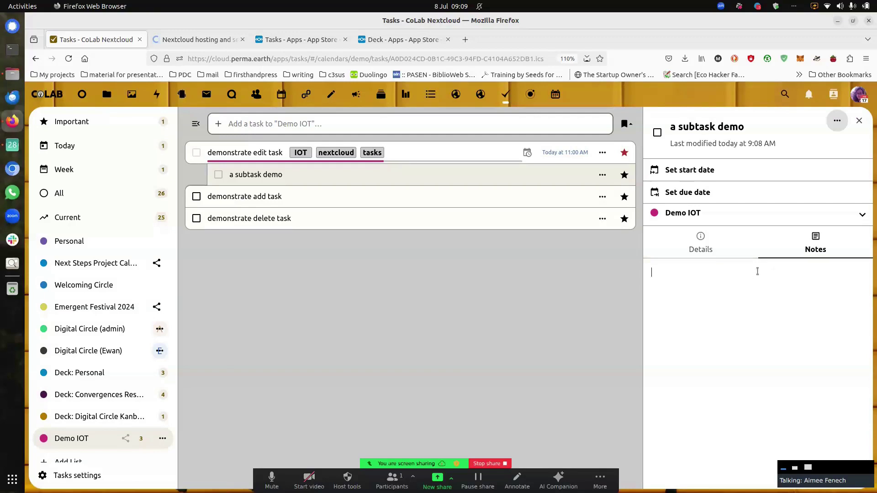
type("here some note on how to do this task")
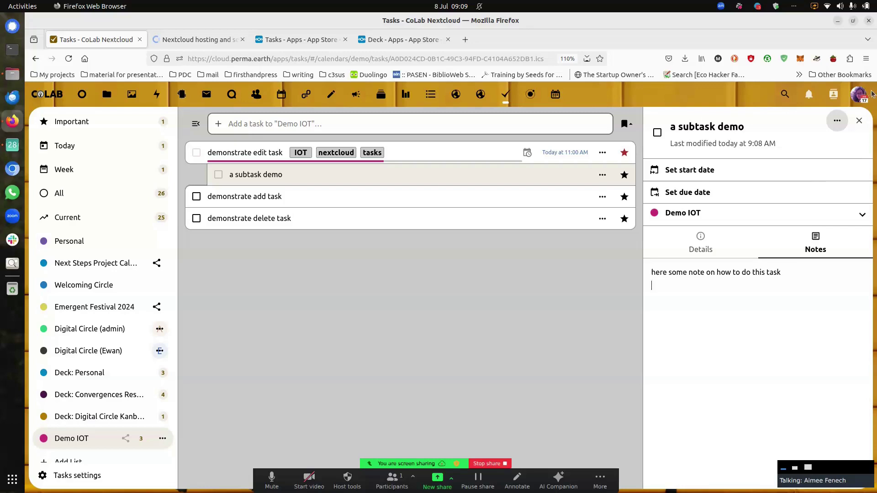
Pin the subtask and change its title to "a subtask demo IOT"
left_click(836, 122)
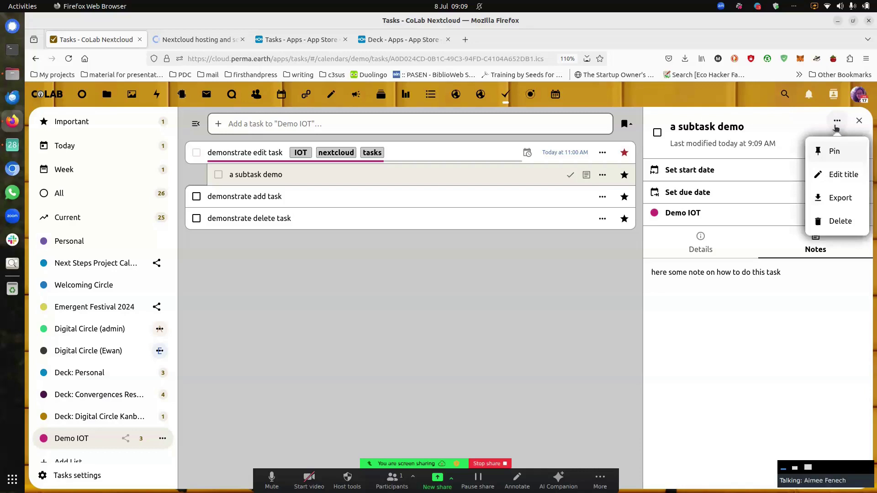
left_click(834, 150)
left_click(819, 174)
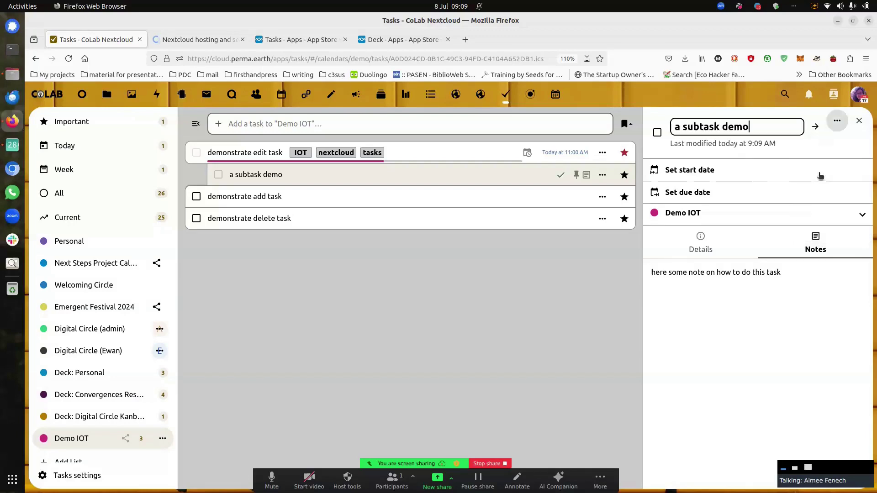
type("IOT")
left_click(815, 127)
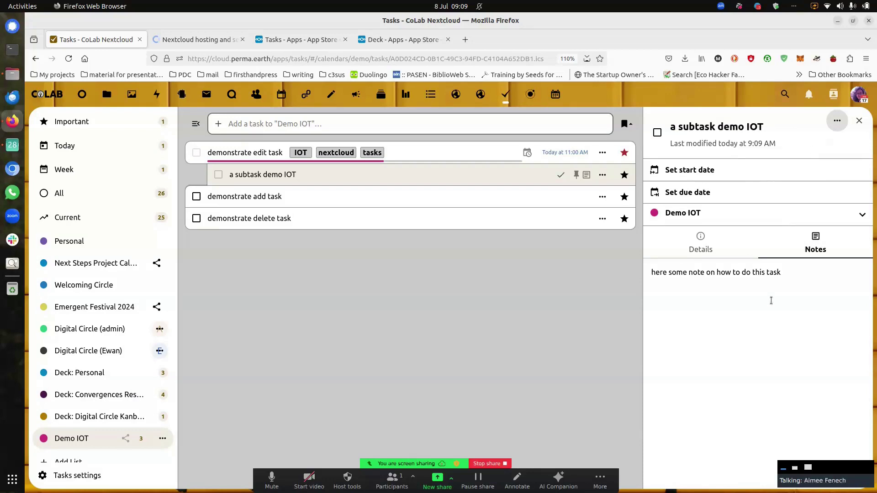
Set the priority of the subtask "a subtask demo IOT" to 9 (low)
left_click(694, 249)
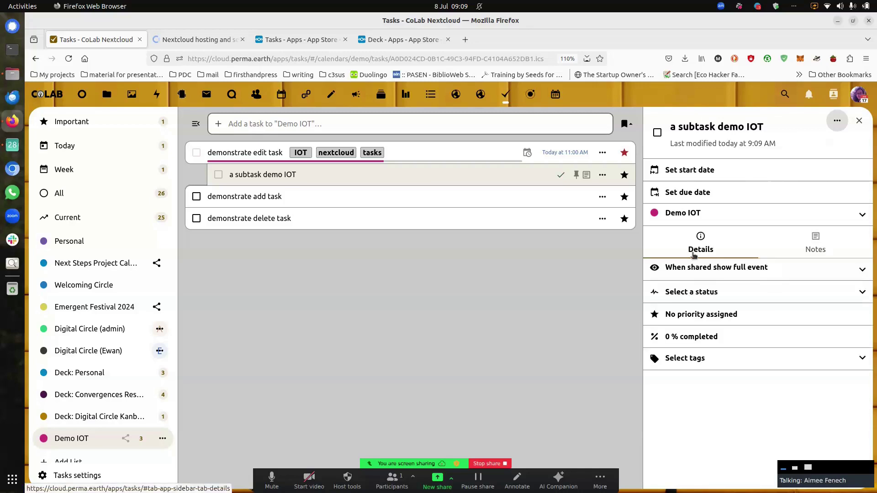
left_click(682, 315)
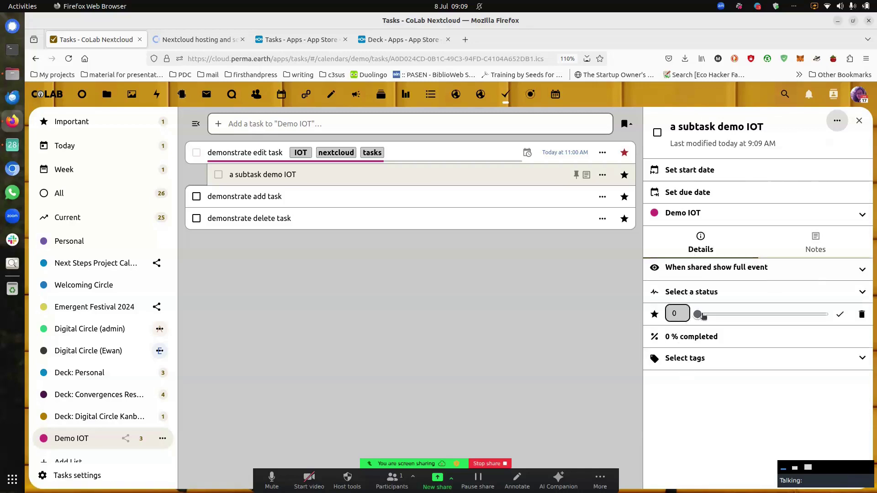
left_click_drag(807, 315, 827, 315)
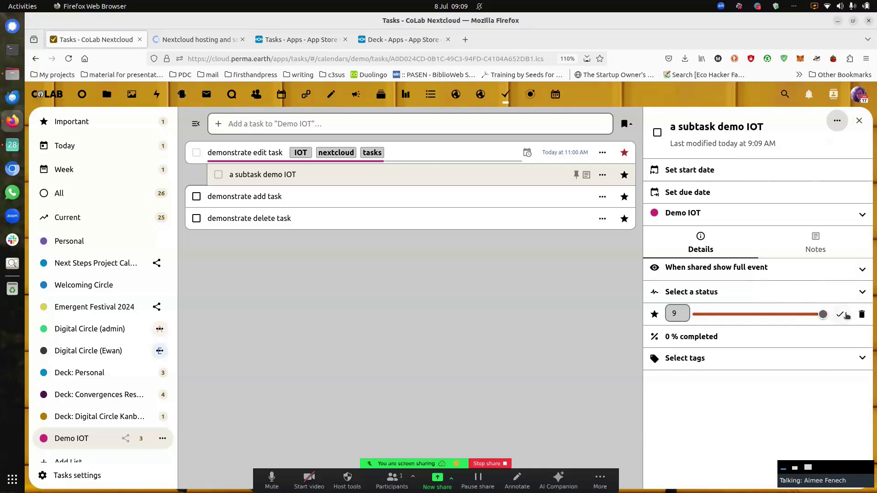
left_click(839, 315)
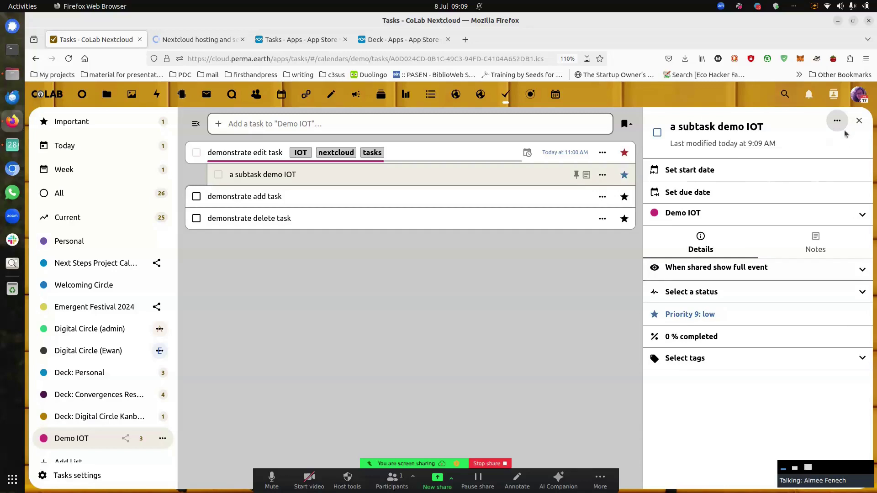
Give the subtask a start date of 07/08/2024 as an all-day task and close its details
left_click(736, 179)
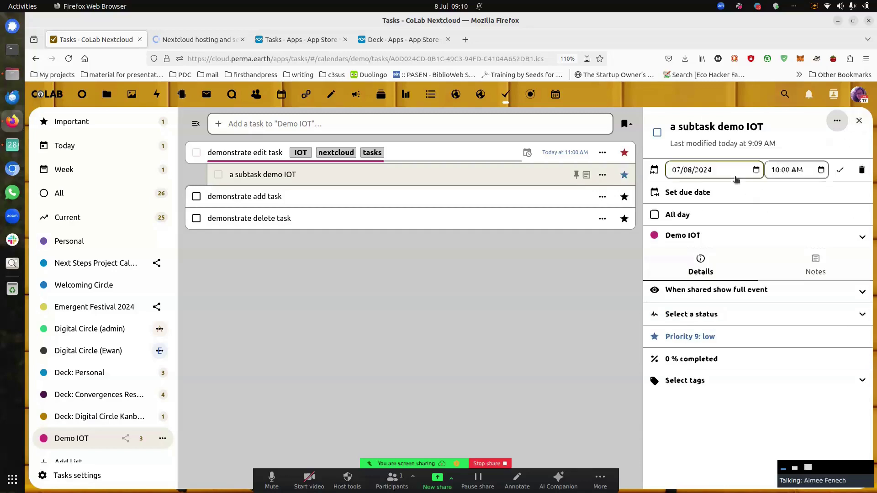
left_click(708, 220)
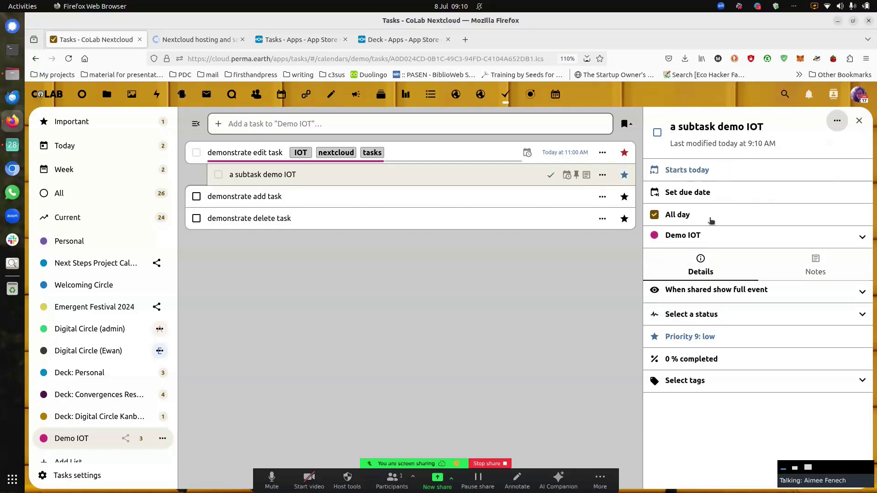
left_click(858, 121)
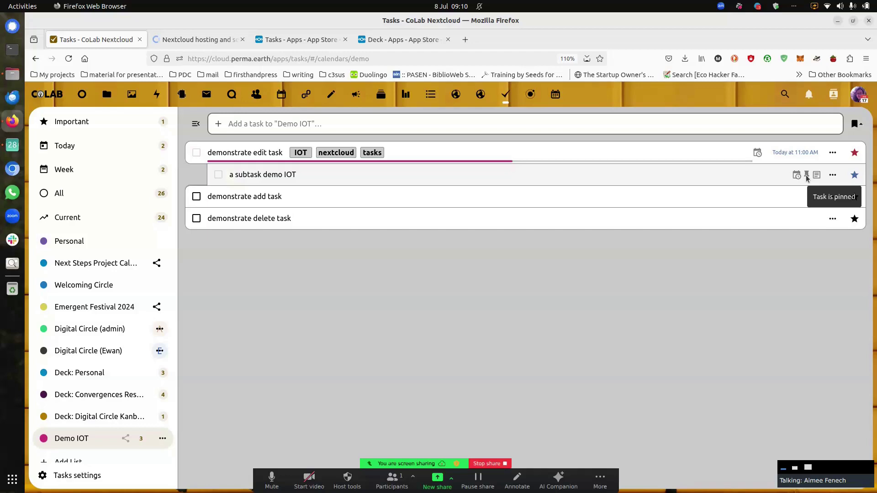
Reopen the subtask "a subtask demo IOT" and set its completion to 80 %
left_click(755, 178)
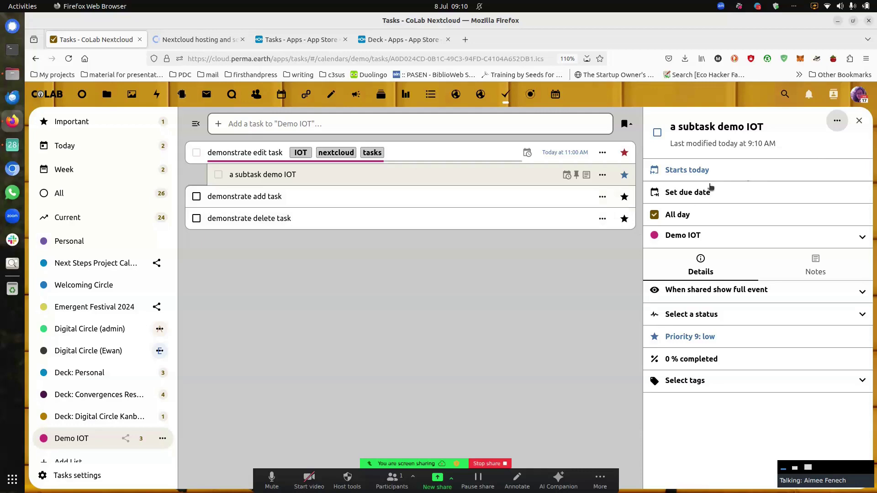
left_click(717, 360)
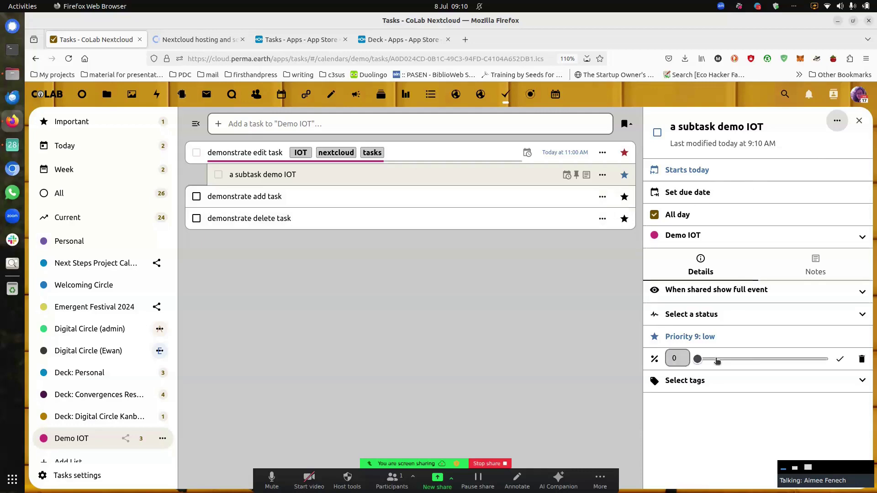
left_click_drag(697, 360, 835, 363)
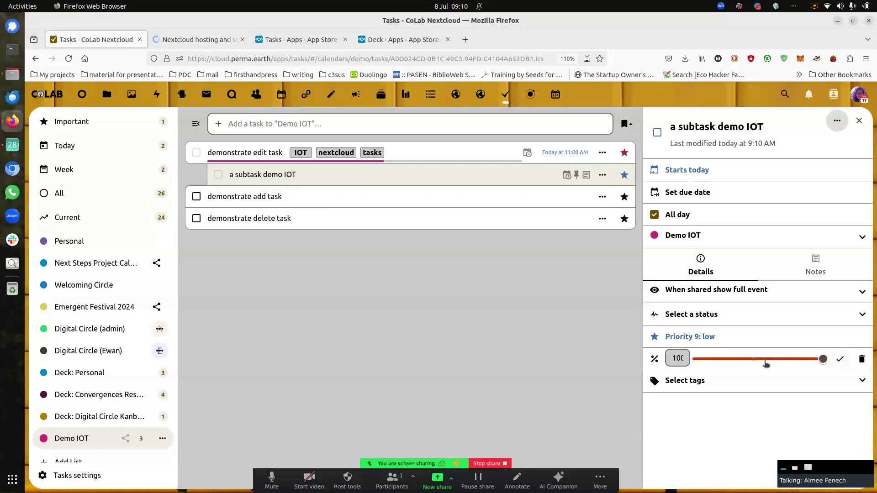
double_click(675, 356)
type("80")
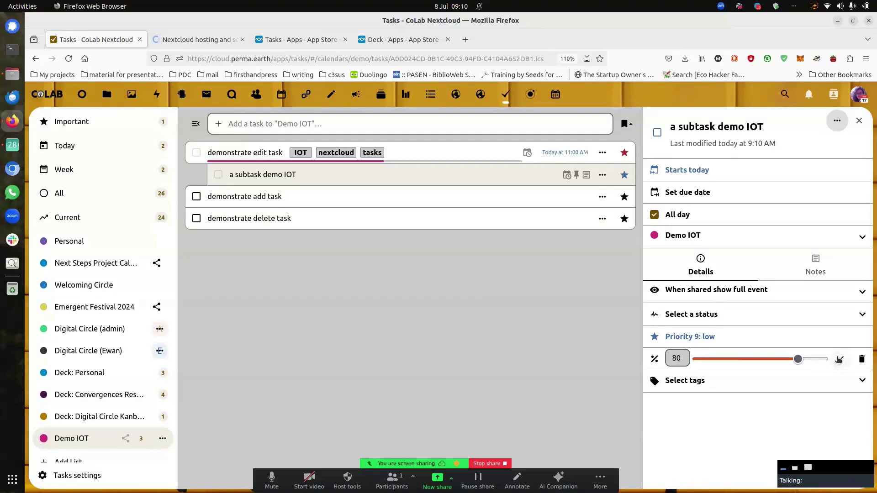
left_click(838, 359)
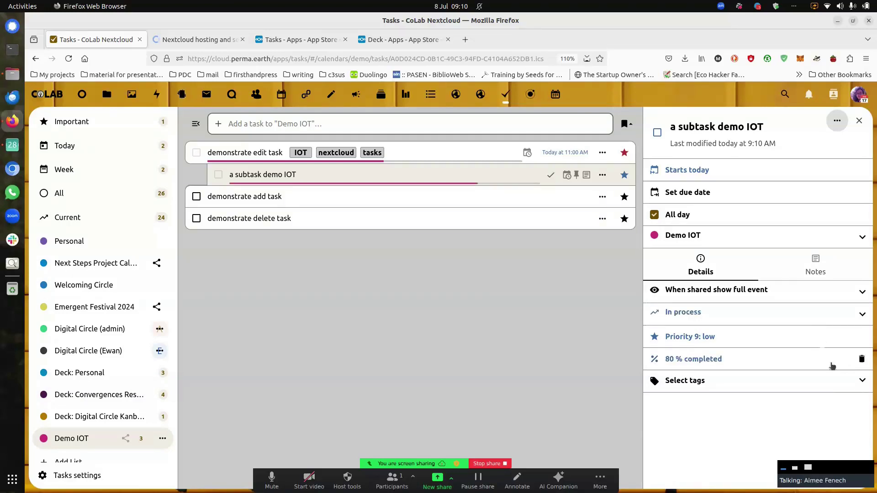
Tag the subtask with the existing IOT tag and close its details
left_click(849, 384)
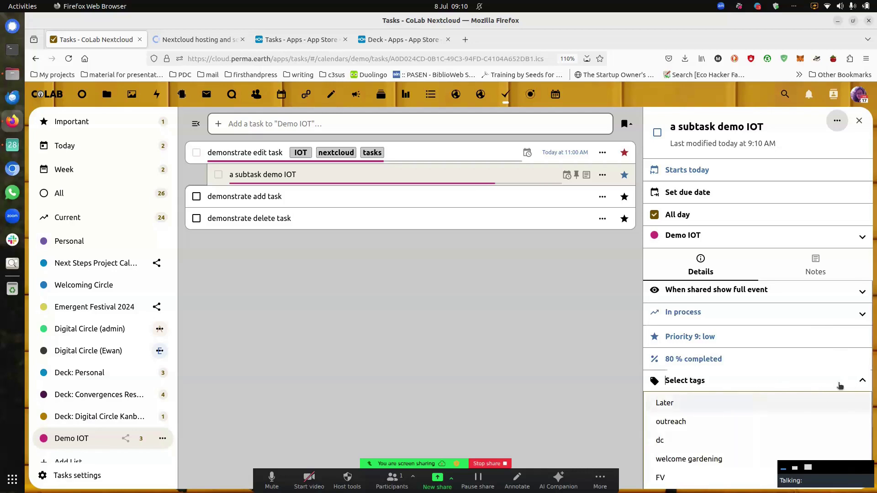
type("io")
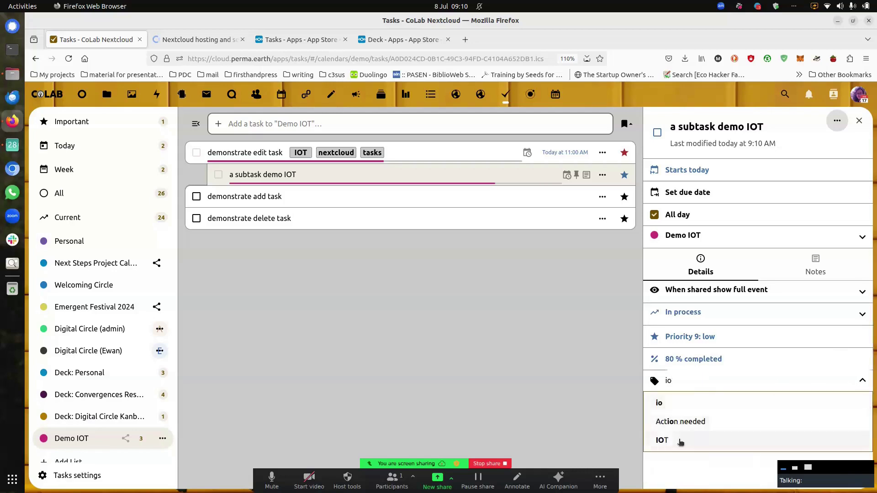
left_click(680, 442)
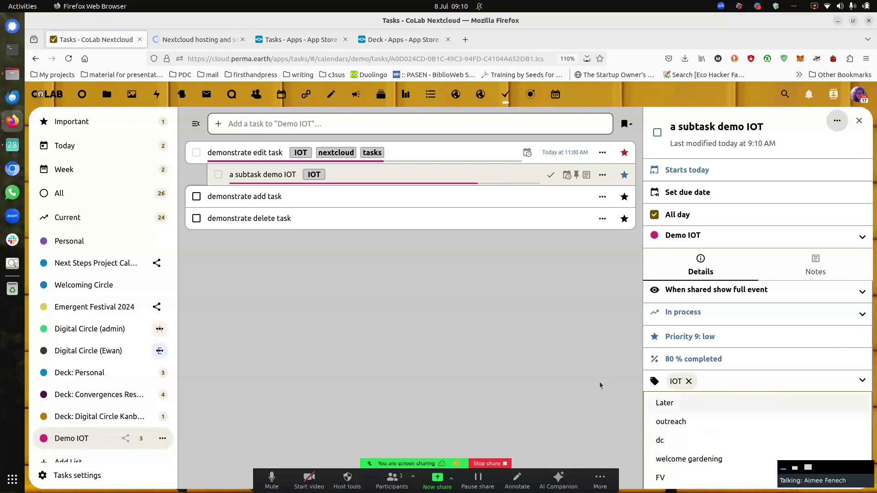
left_click(600, 385)
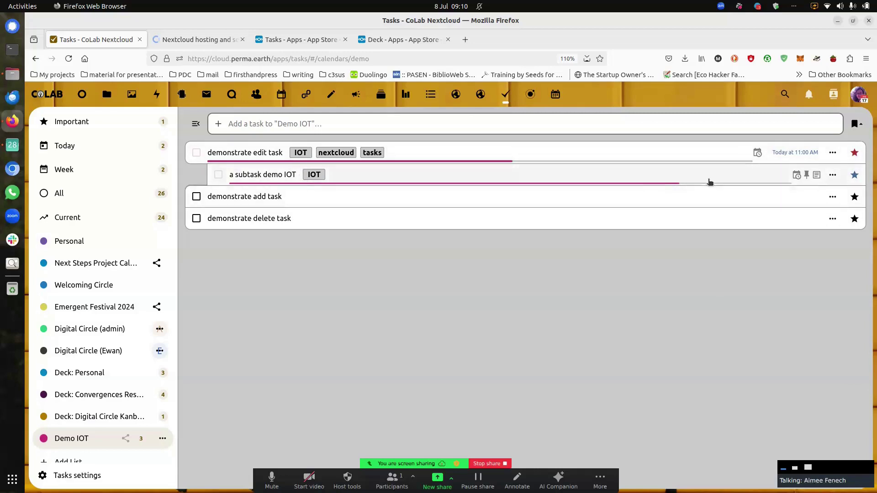
Reopen the subtask to review its notes, and unpin it
left_click(806, 178)
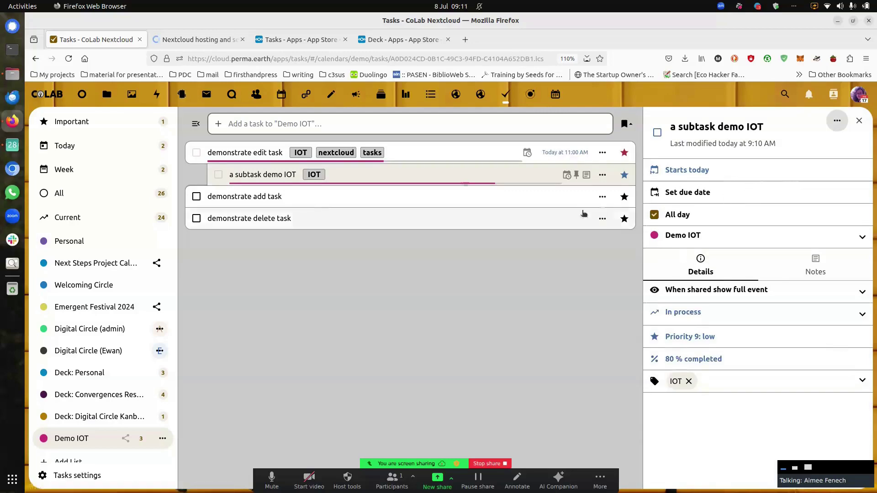
left_click(817, 274)
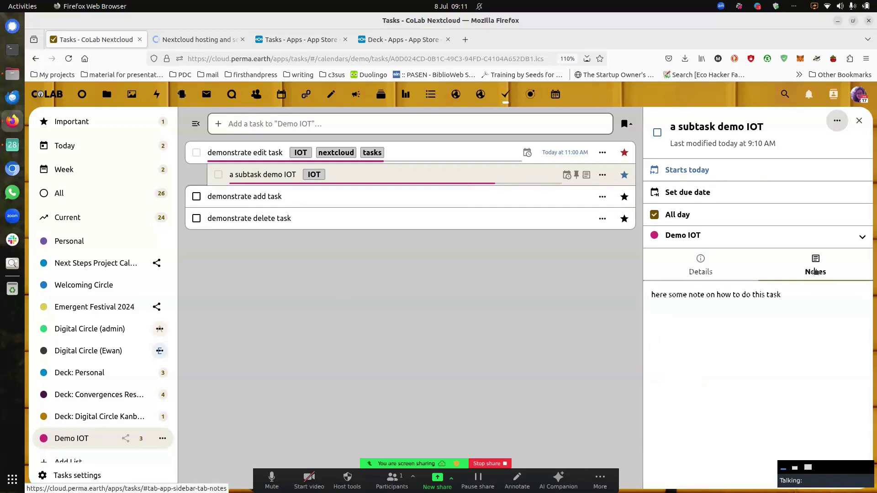
left_click(700, 270)
left_click(836, 120)
left_click(836, 154)
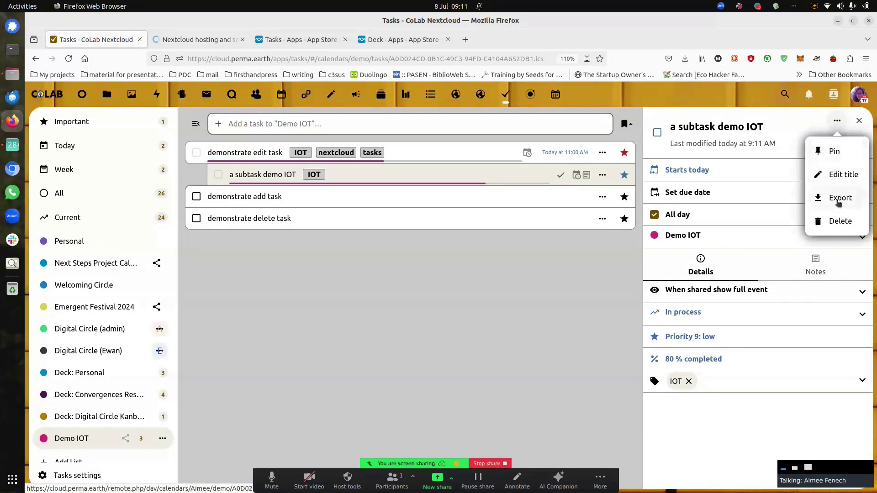
Export the subtask "a subtask demo IOT" as an .ics file and close its details
left_click(838, 202)
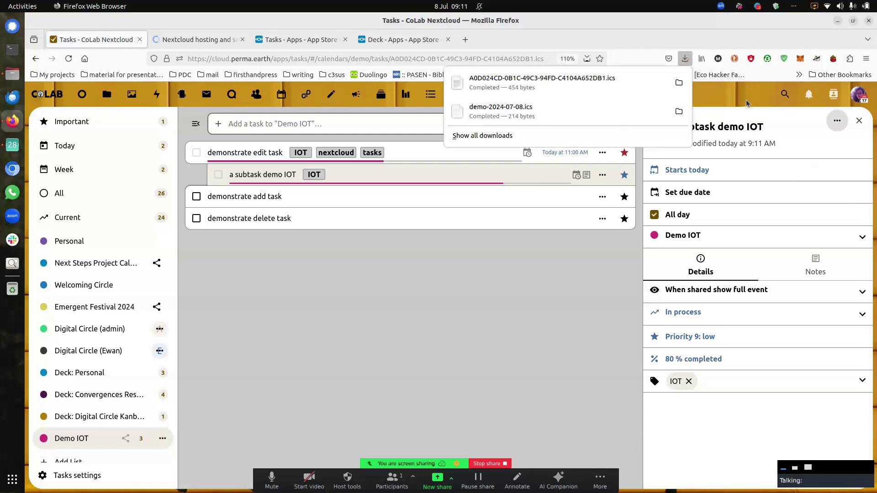
left_click(835, 147)
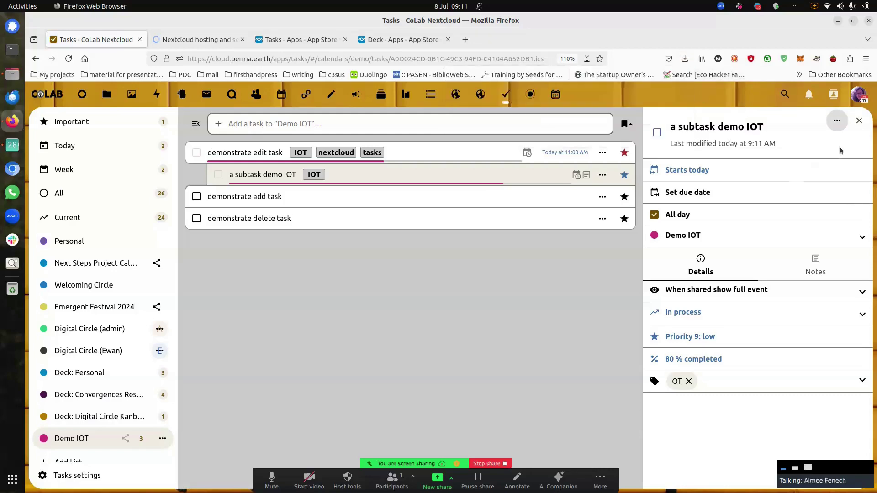
left_click(859, 122)
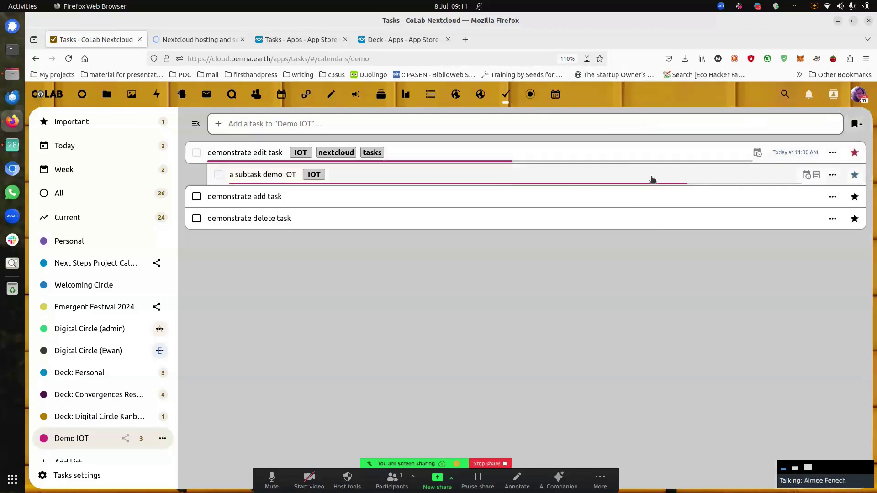
Remove the importance star from "demonstrate edit task", mark its subtask and the task itself as completed, and show the completed tasks
left_click(856, 154)
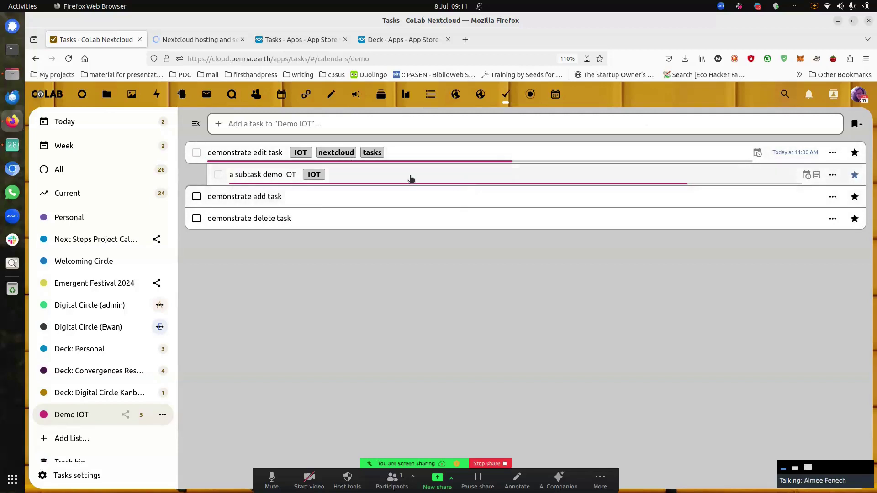
left_click(218, 178)
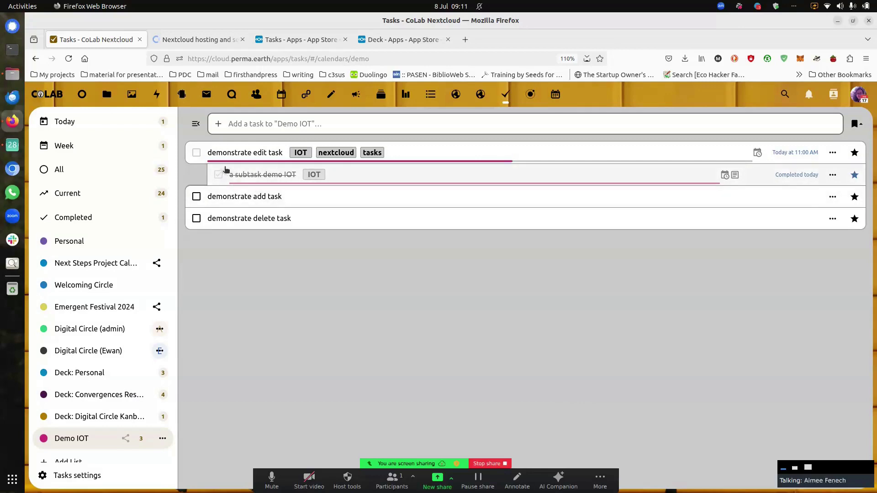
left_click(197, 153)
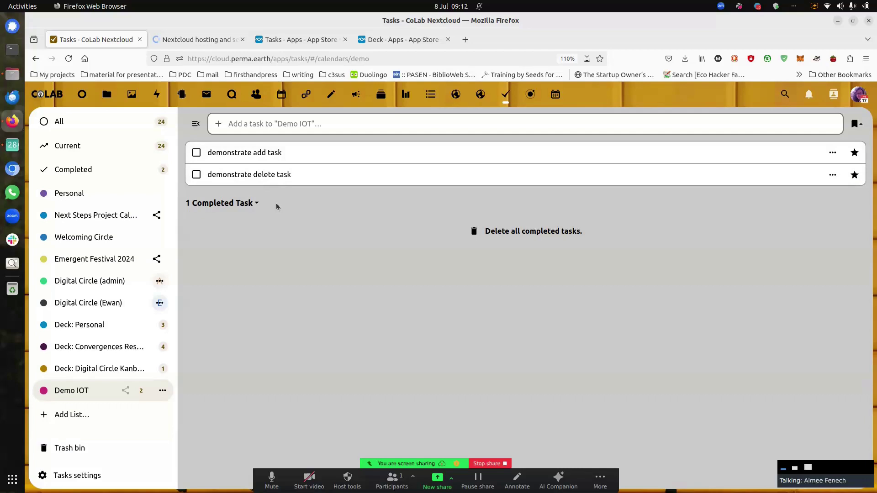
left_click(250, 205)
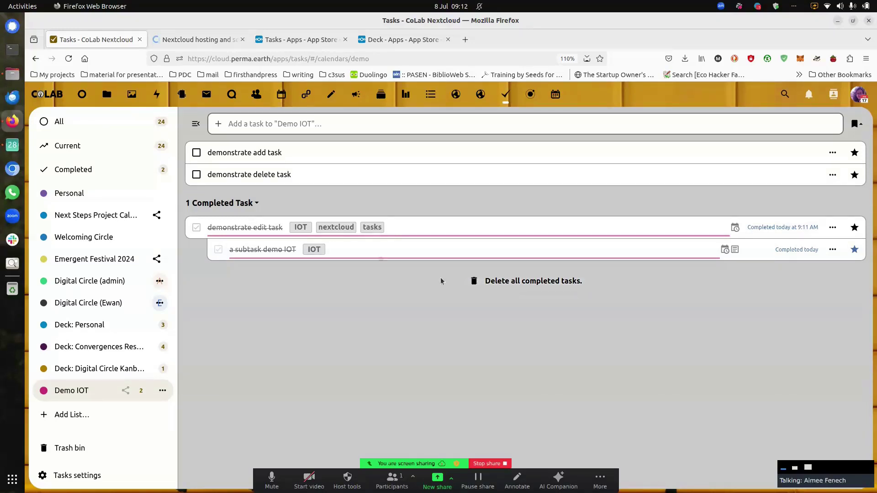
Open "demonstrate add task" and set its priority to 2 (high)
left_click(259, 157)
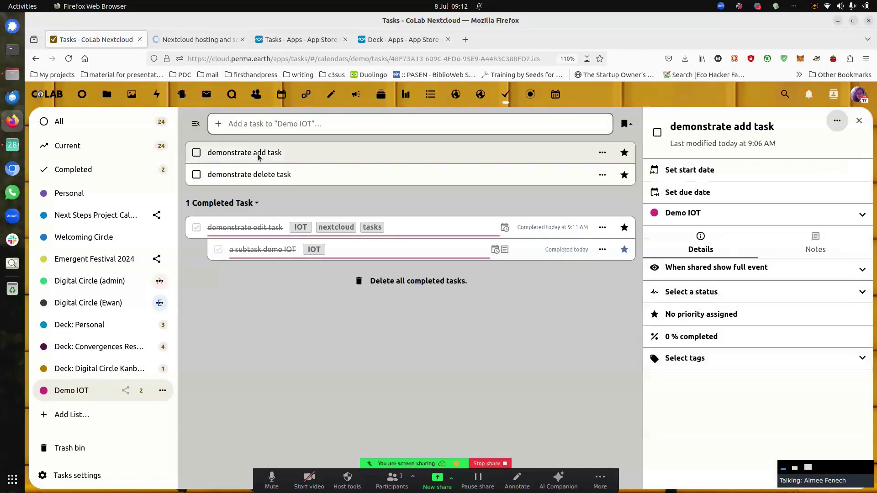
left_click(726, 314)
left_click_drag(697, 315, 725, 315)
left_click(841, 315)
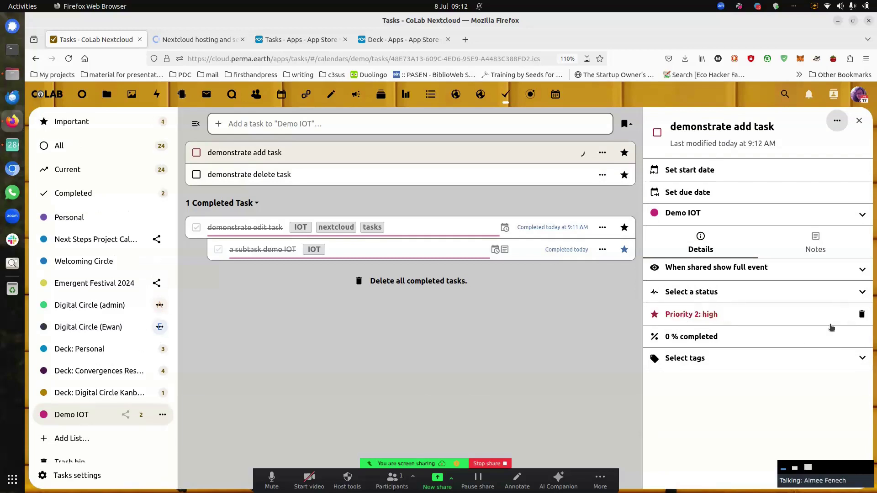
Set the completion of "demonstrate add task" to 23 % and tag it with Later
left_click(760, 342)
left_click(727, 337)
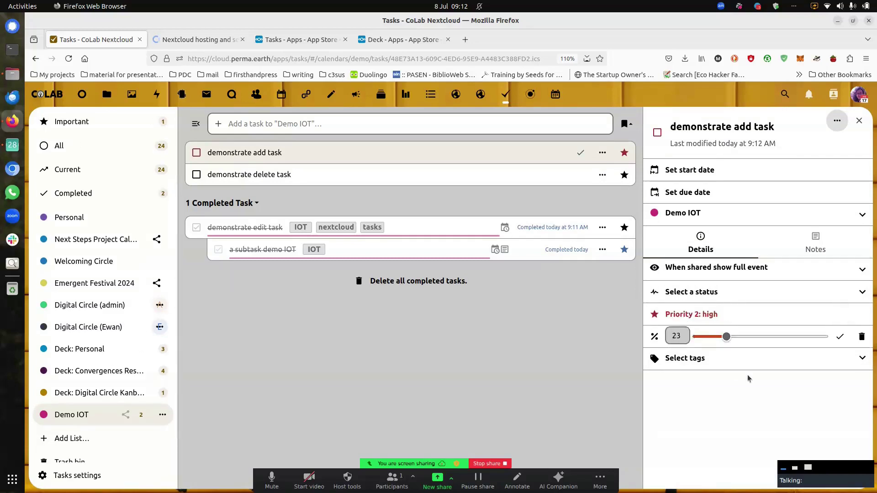
left_click(762, 351)
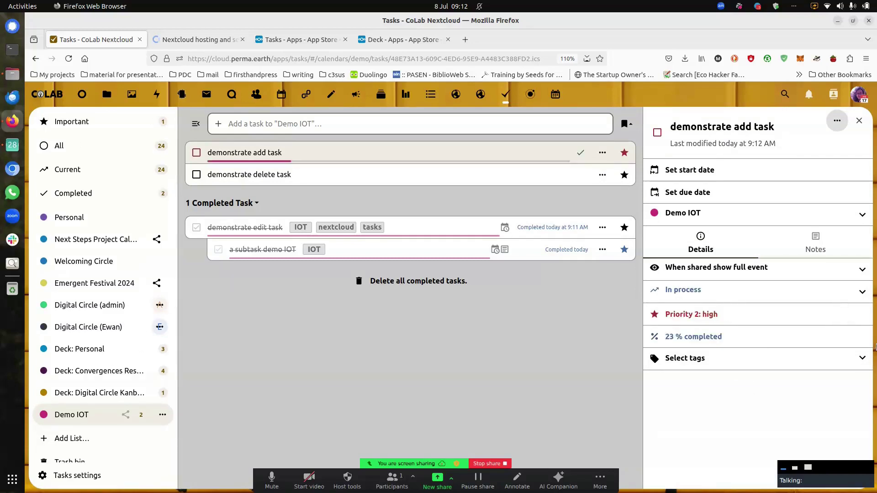
left_click(739, 362)
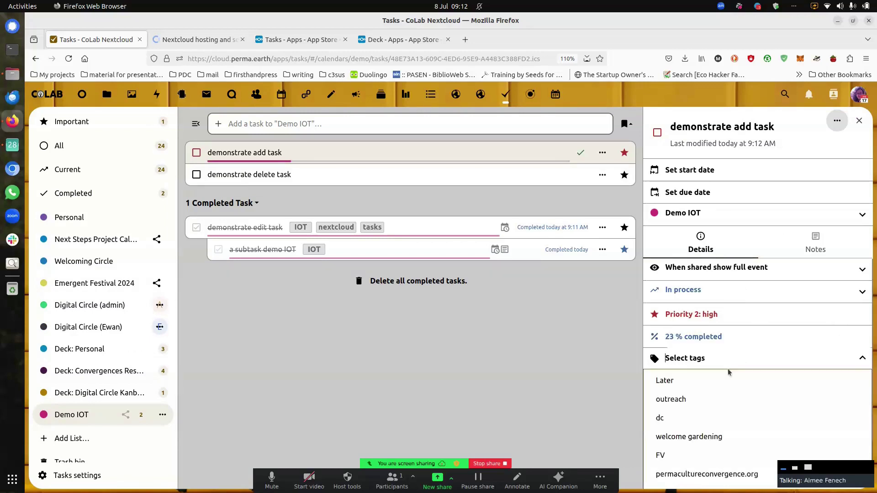
left_click(694, 383)
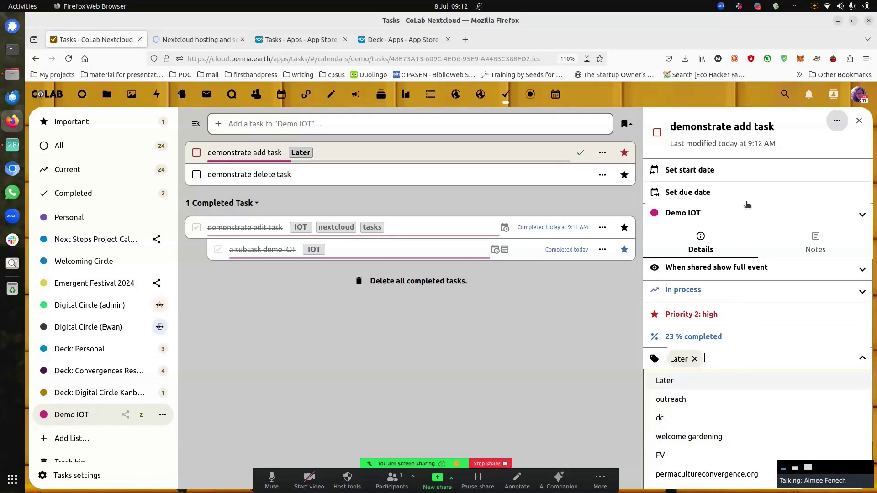
Set the start date of "demonstrate add task" to July 22, 2024
left_click(687, 172)
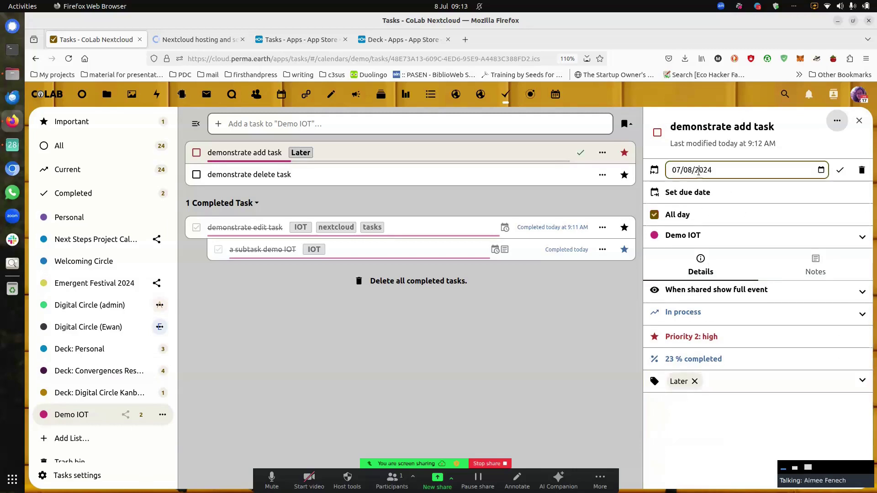
left_click(687, 172)
left_click(728, 280)
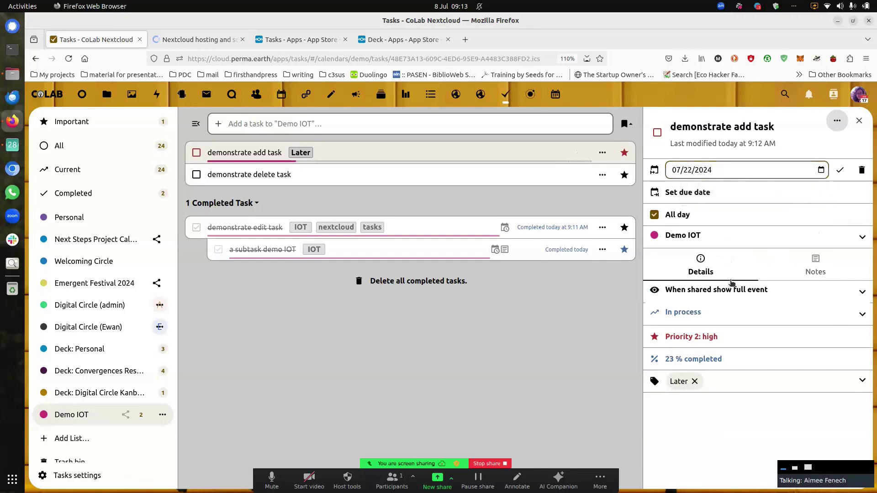
left_click(841, 171)
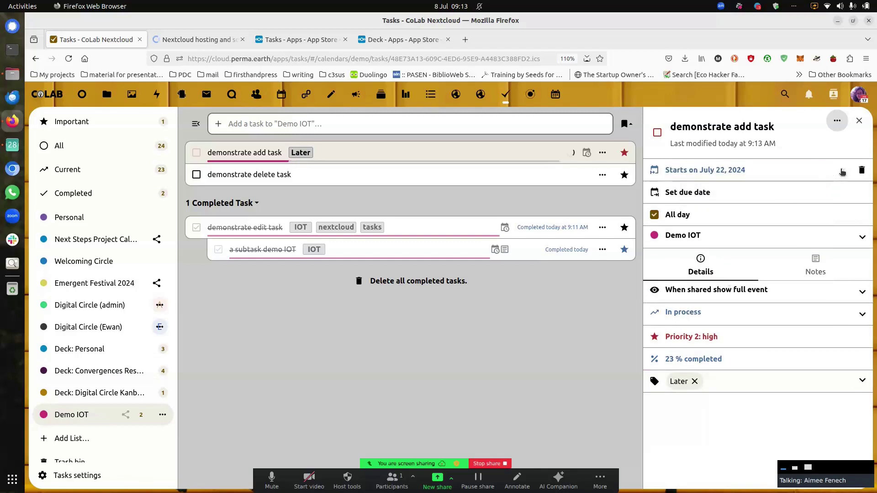
Set the due date of "demonstrate add task" to August 6, 2024, switching its all-day option off and back on
left_click(763, 195)
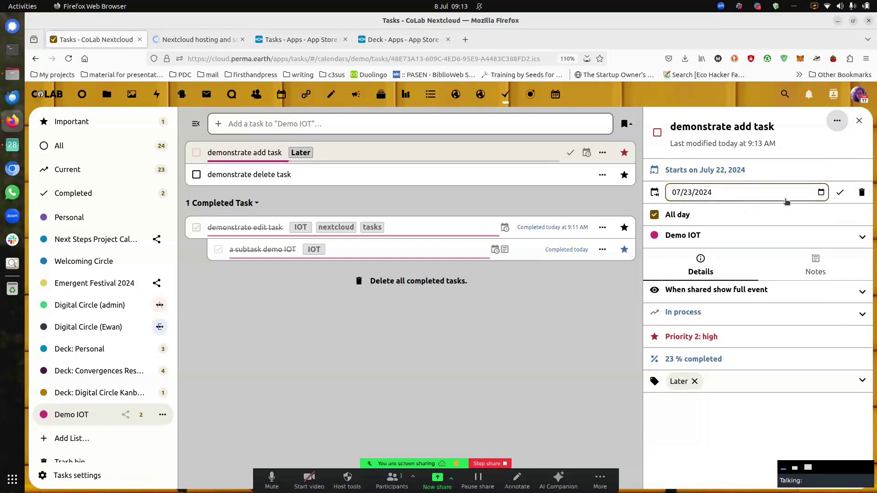
left_click(822, 192)
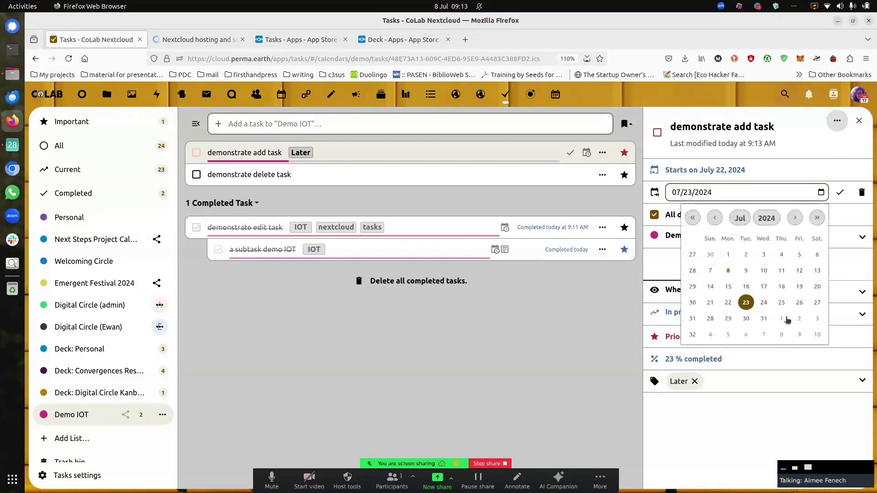
left_click(745, 334)
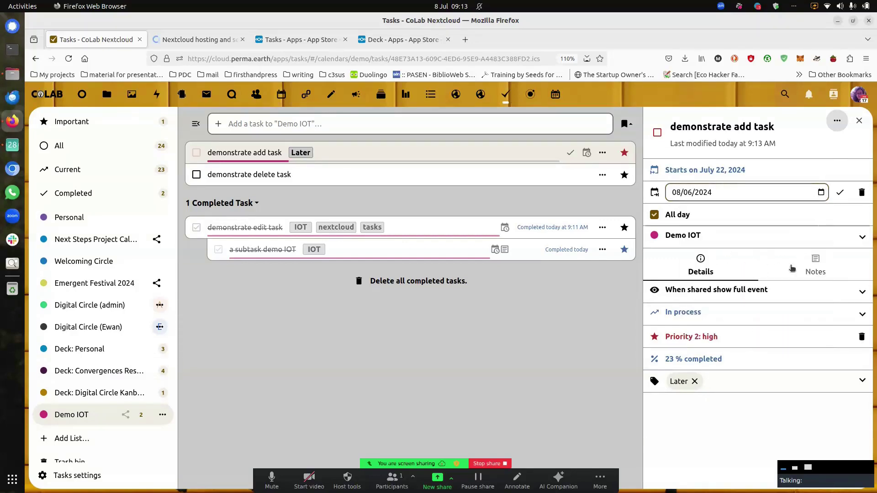
left_click(839, 192)
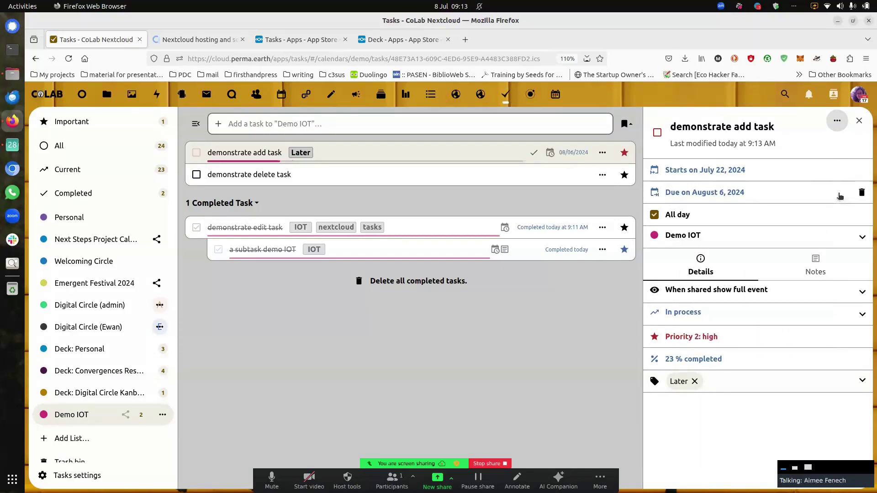
left_click(691, 220)
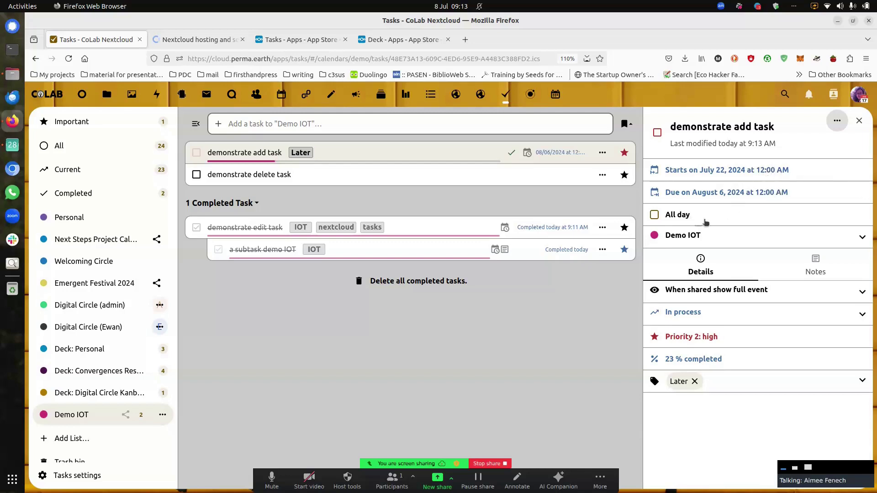
left_click(690, 219)
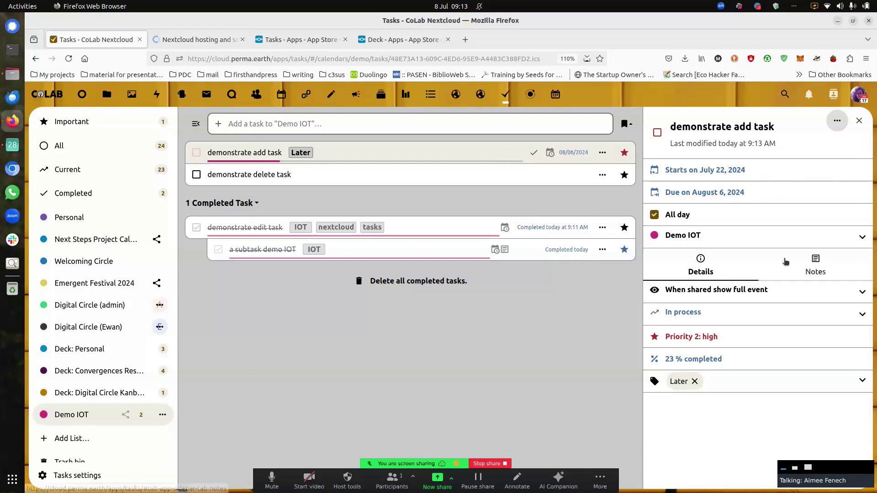
Add the note "look for further instructions on slack channel" to "demonstrate add task" and return to its details
left_click(817, 269)
left_click(773, 307)
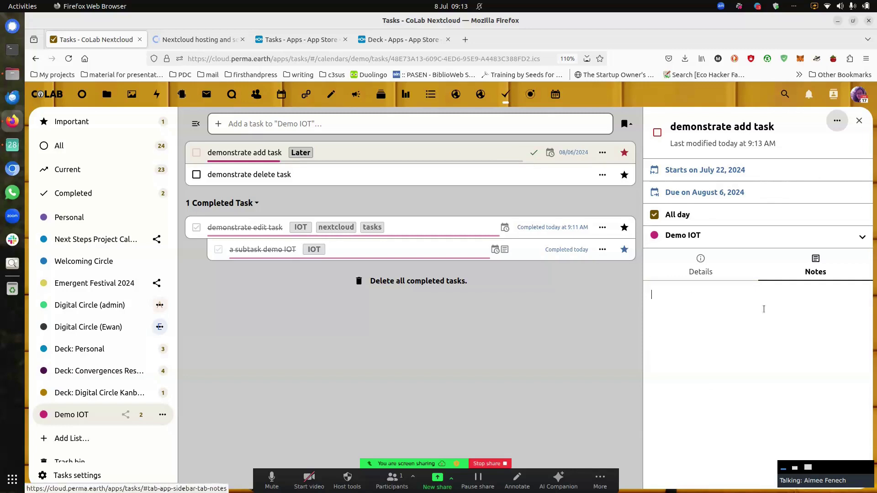
type("look for ")
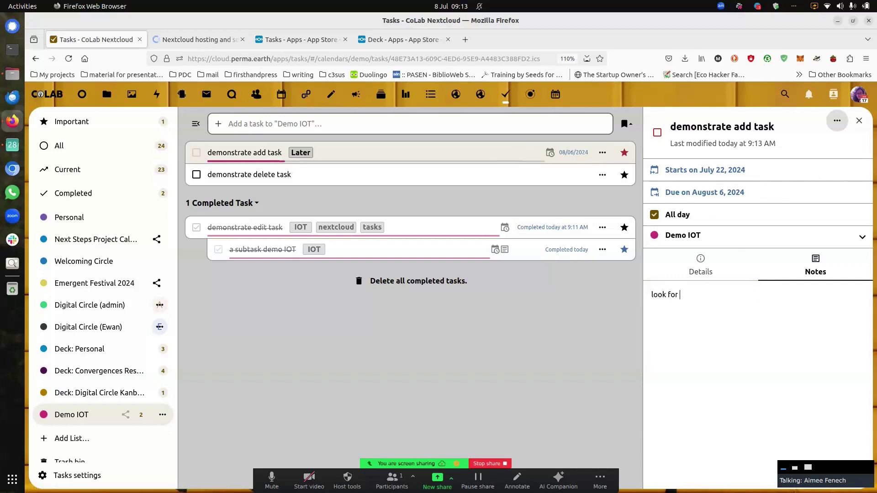
type("further instructions on slack channel")
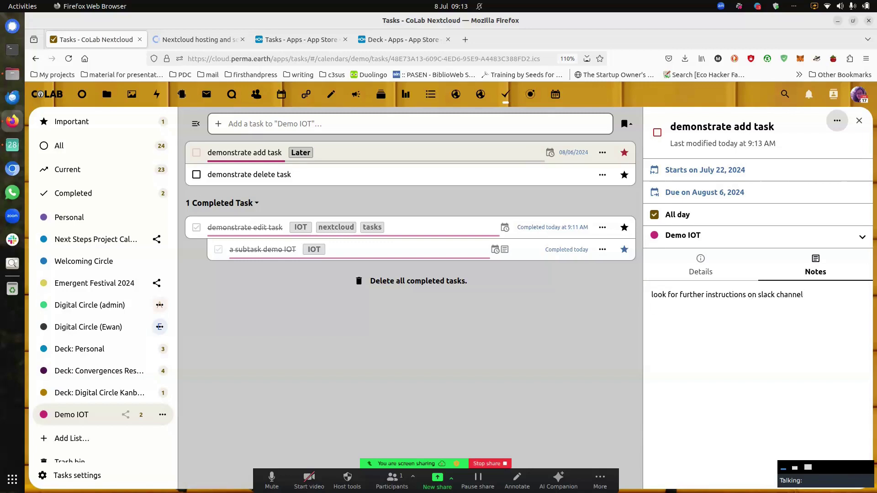
key("Return")
key("Return")
type("@")
key("BackSpace")
left_click(715, 270)
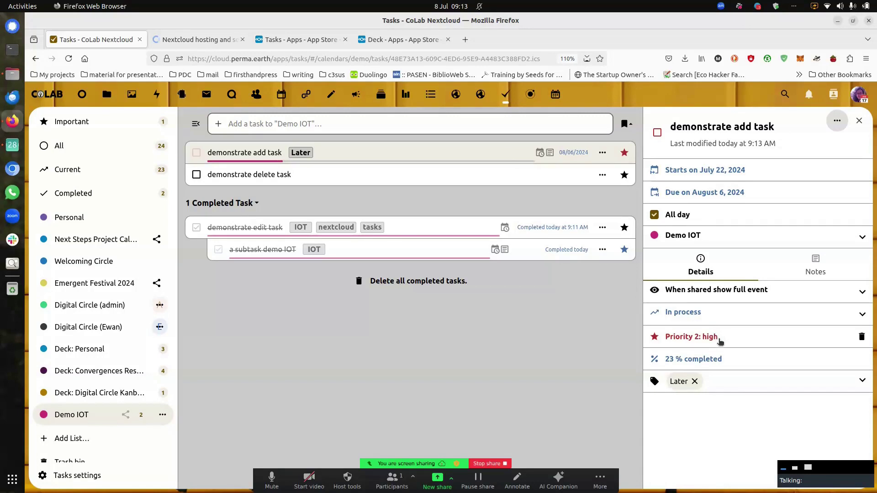
Raise the priority of "demonstrate add task" to 1 (high)
left_click(689, 341)
left_click(706, 338)
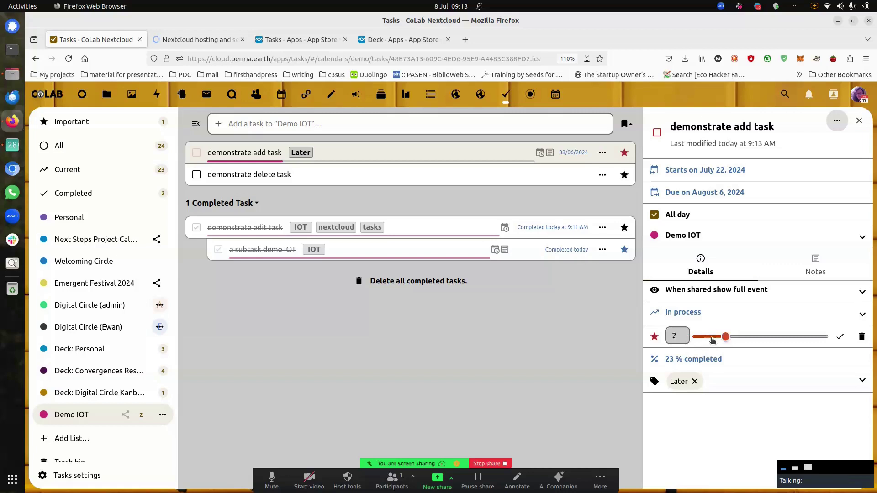
left_click(839, 337)
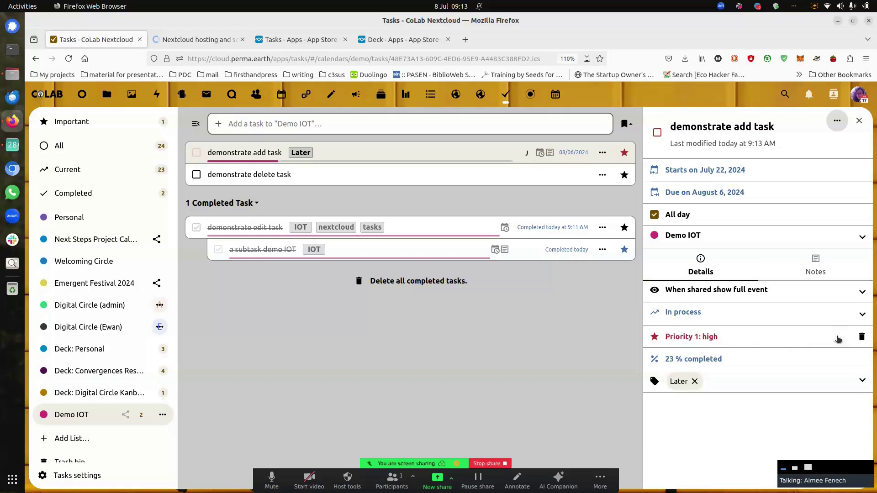
Lower the priority of "demonstrate add task" to 6 (low)
left_click(724, 343)
left_click(781, 338)
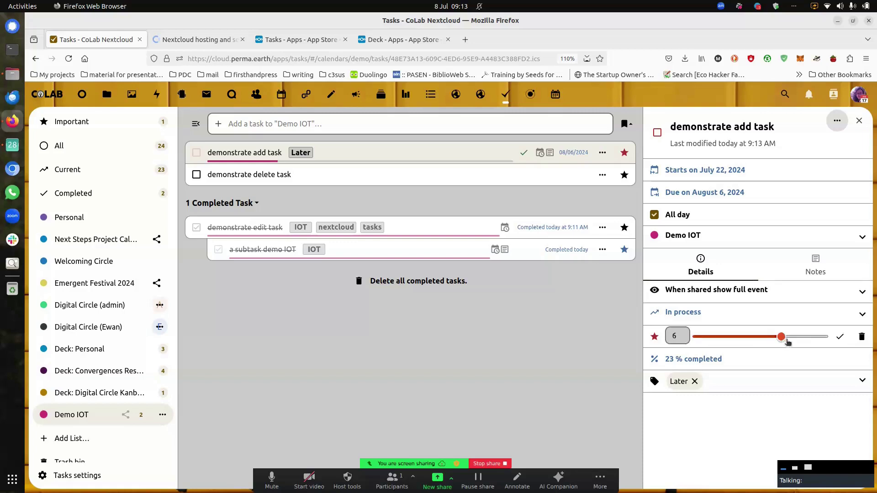
left_click(841, 337)
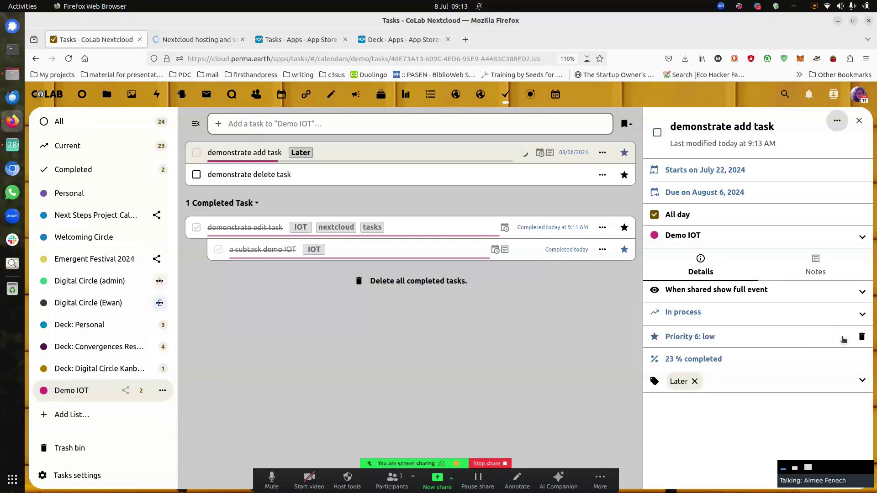
Set the priority of "demonstrate add task" back to 1 (high) and close the task's details
left_click(708, 342)
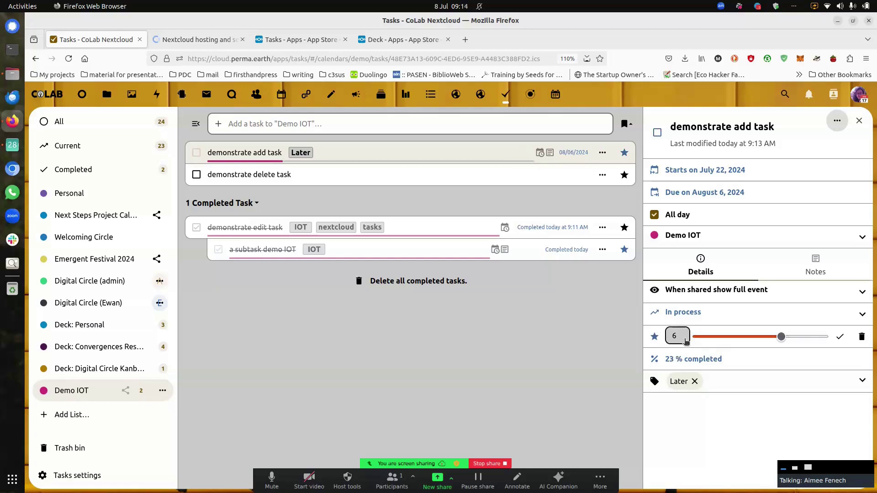
left_click_drag(780, 338, 711, 338)
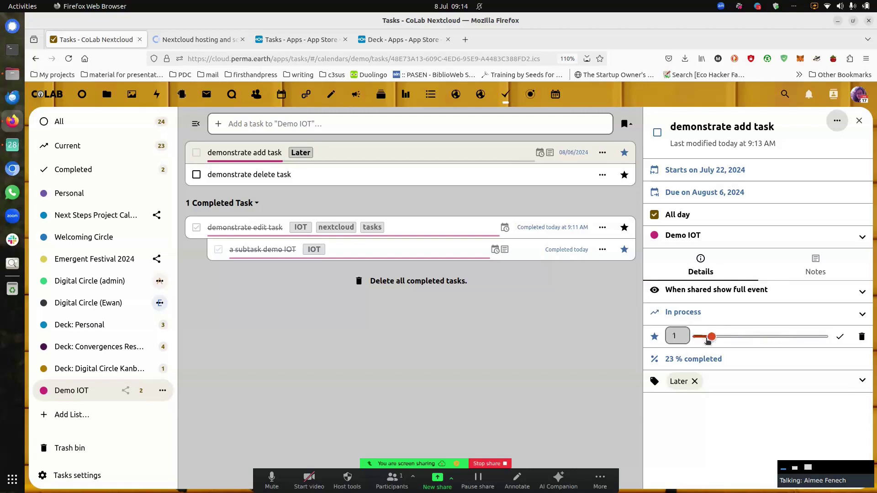
left_click(840, 338)
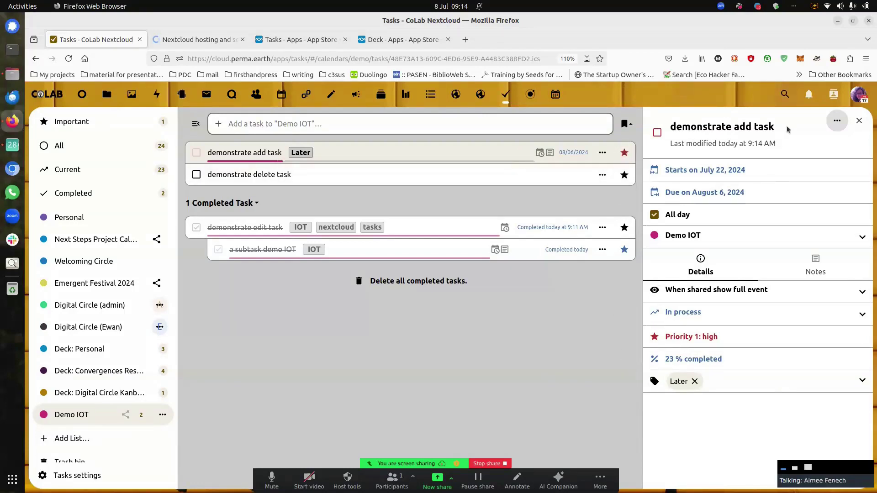
left_click(858, 120)
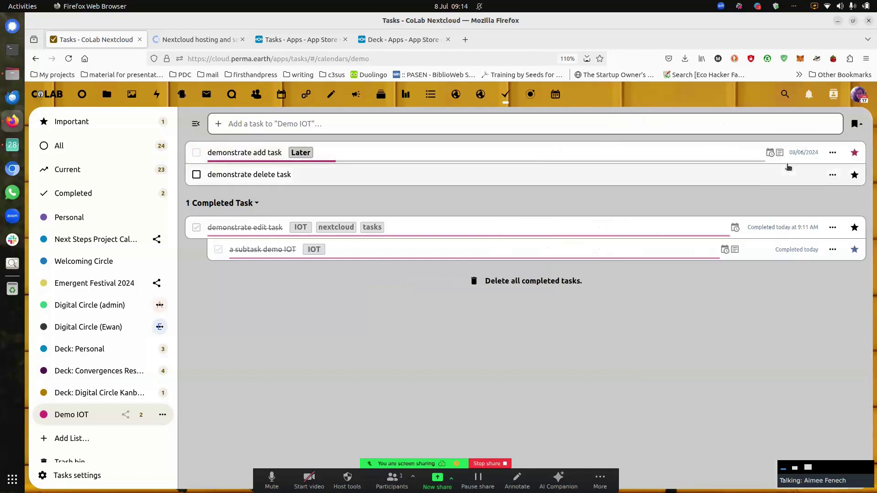
Tag "demonstrate delete task" with a team member's first name as a new tag and close the task's details
left_click(273, 180)
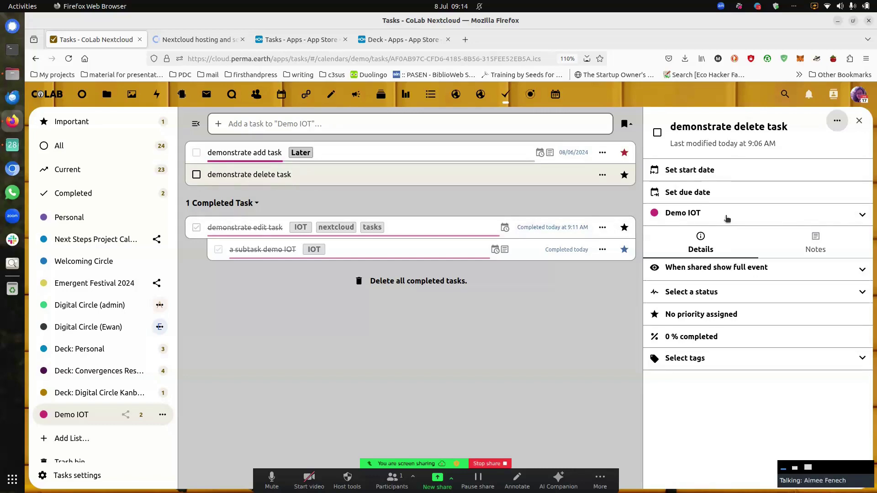
left_click(866, 124)
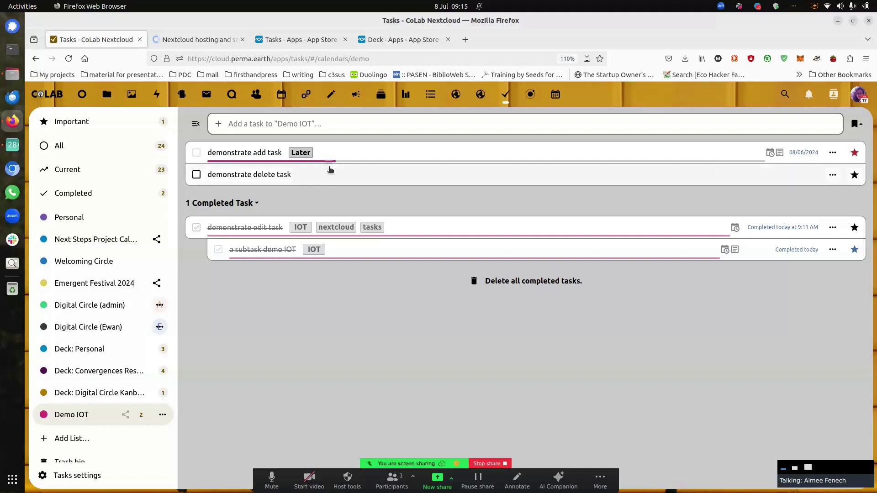
left_click(332, 181)
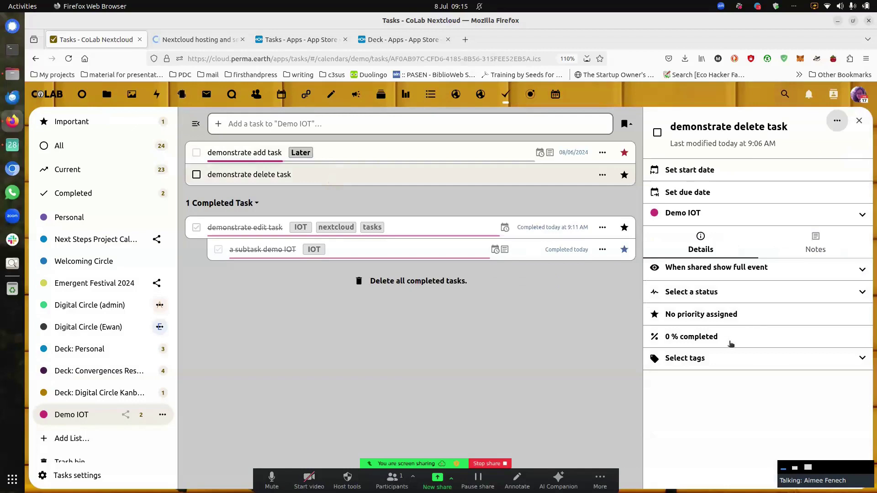
left_click(710, 363)
type("Aimee")
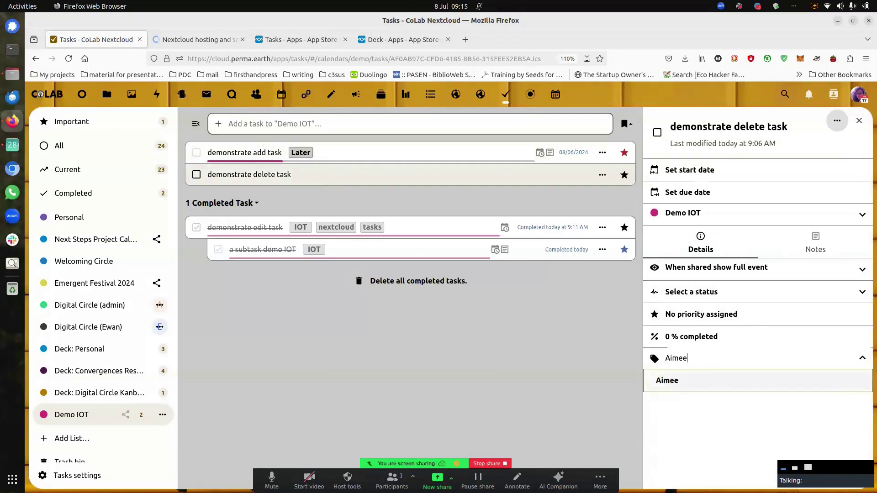
key("Return")
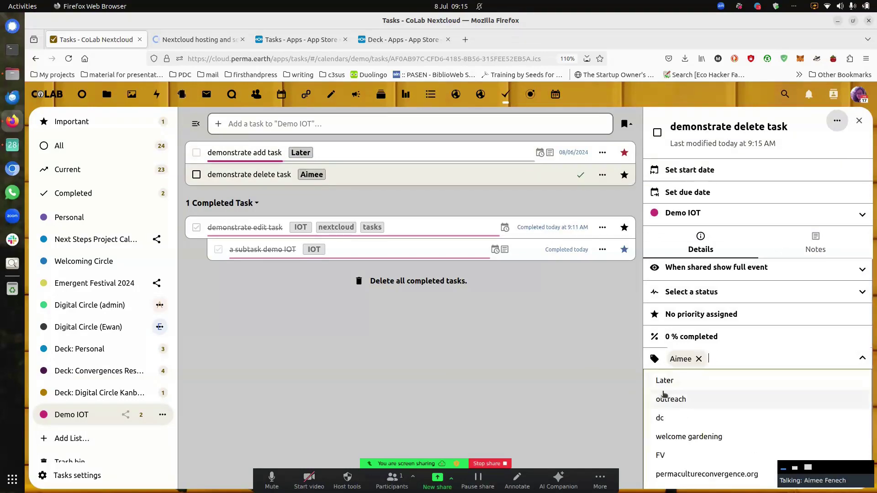
left_click(609, 385)
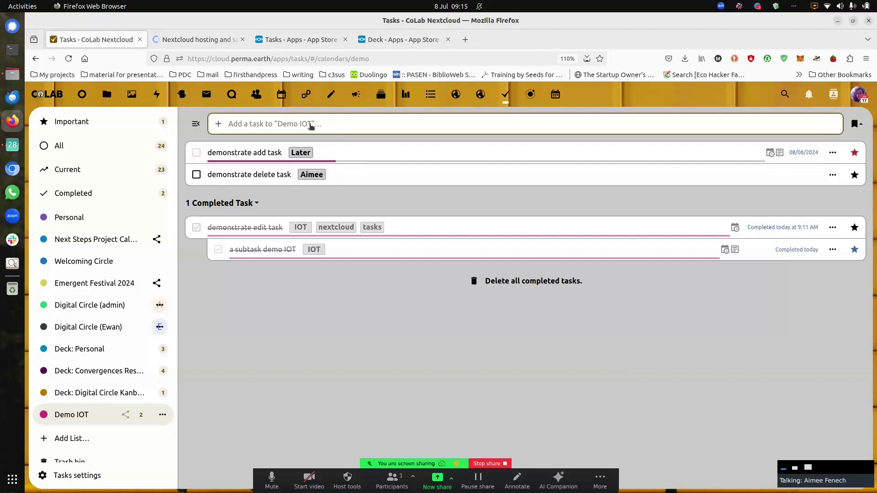
Share the Demo IOT list with the IOT group and allow the group to edit it
left_click(163, 415)
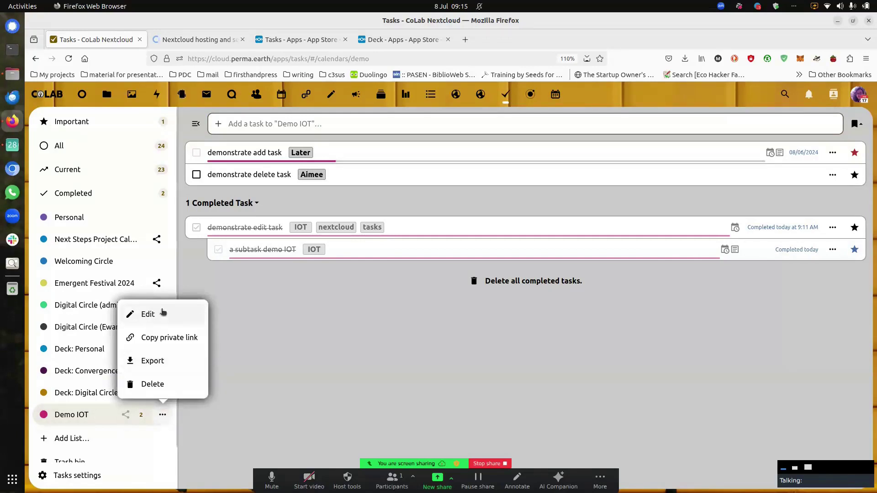
left_click(126, 416)
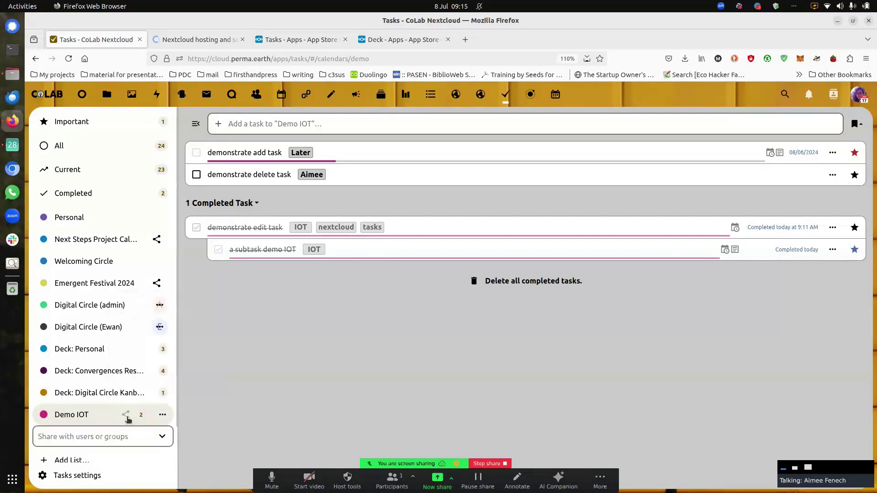
left_click(133, 438)
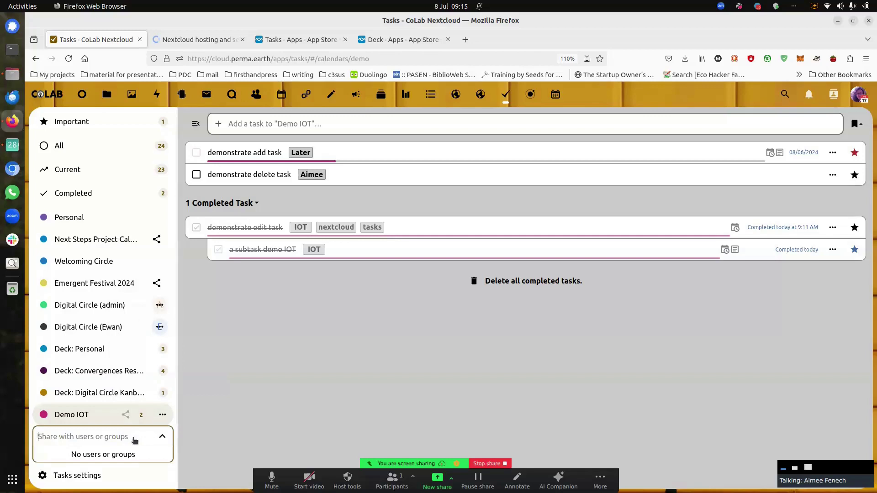
type("iot")
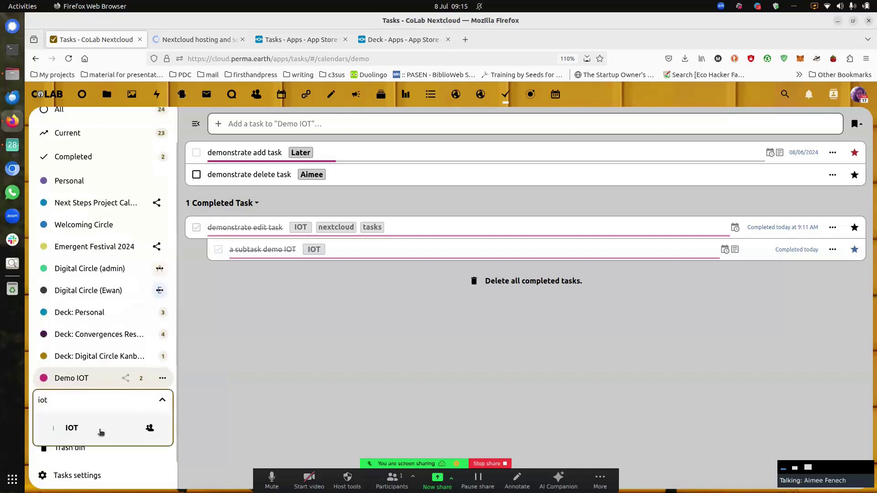
left_click(99, 430)
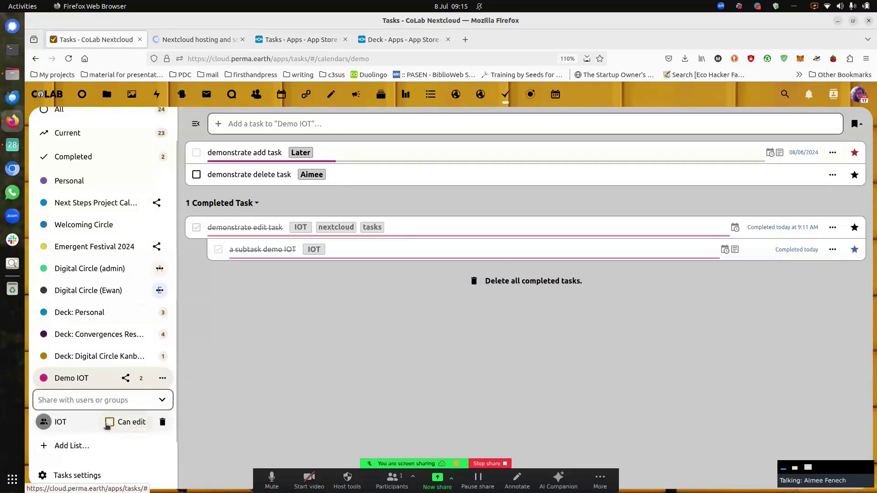
left_click(109, 422)
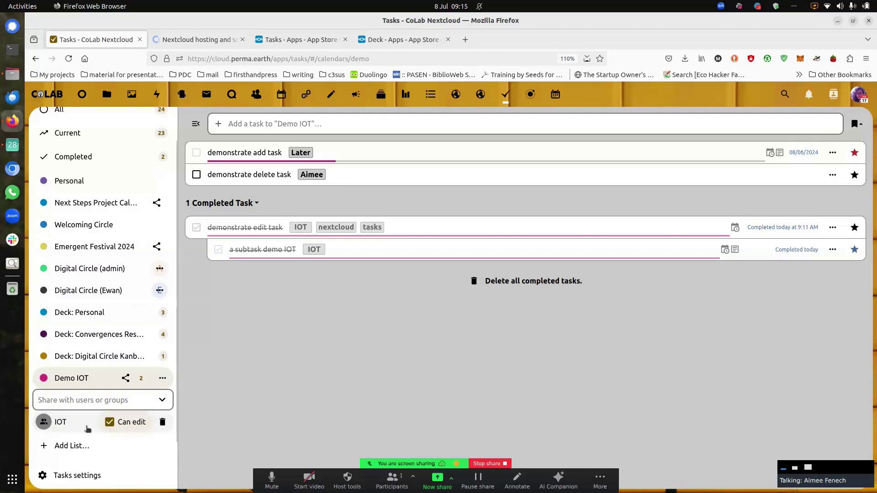
left_click(278, 371)
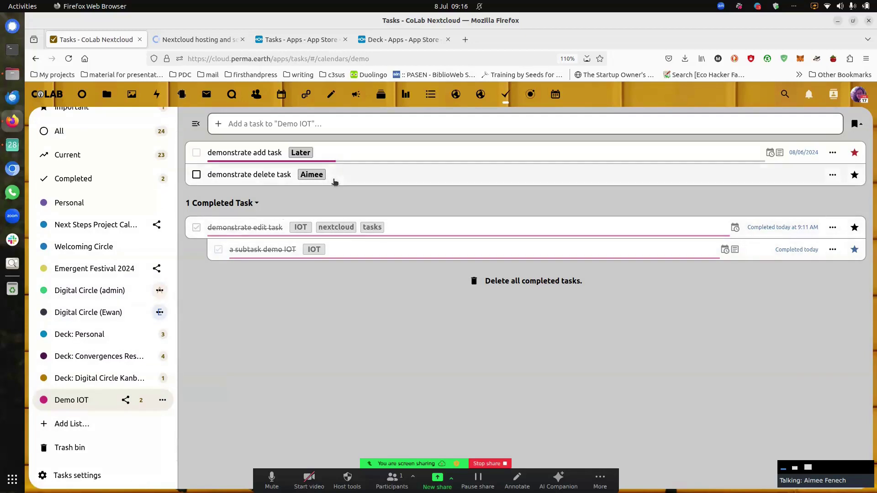
Reopen "demonstrate delete task" and add a second team member's first name as a tag
left_click(333, 181)
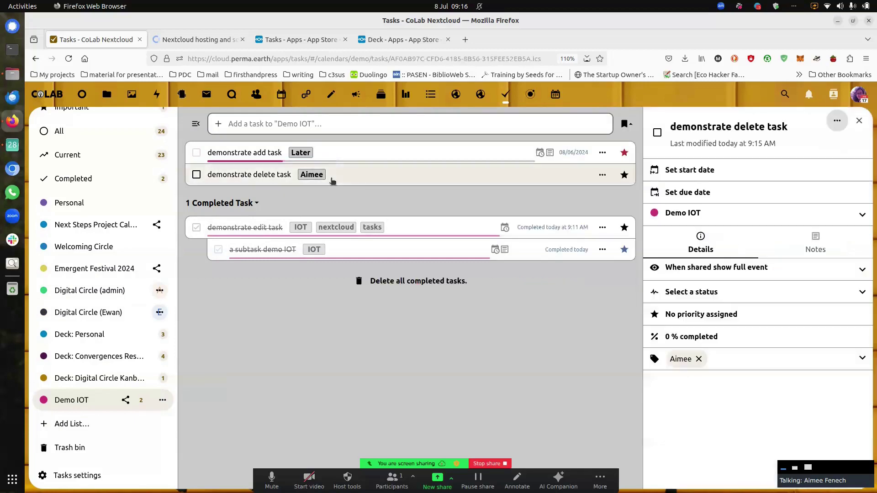
left_click(714, 362)
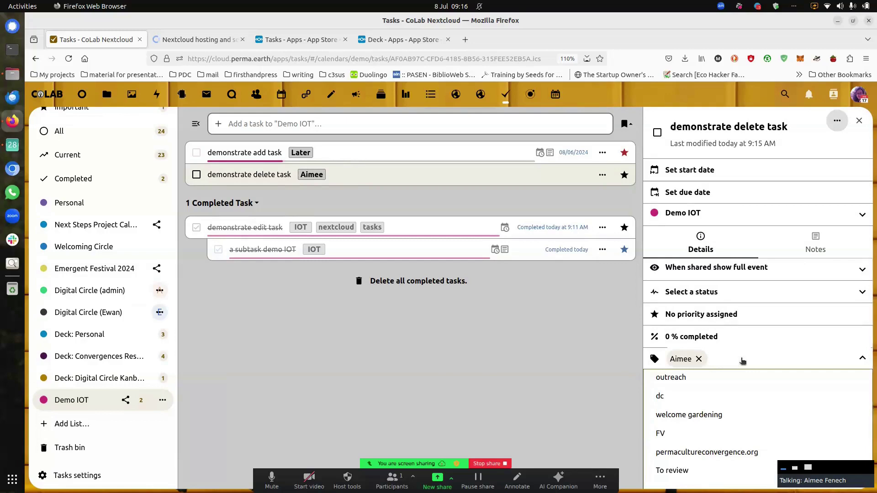
type("Aline")
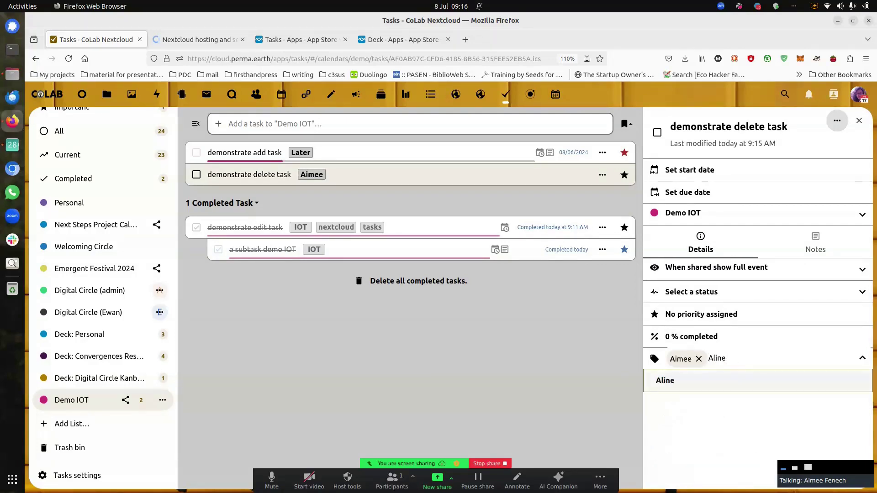
key("Return")
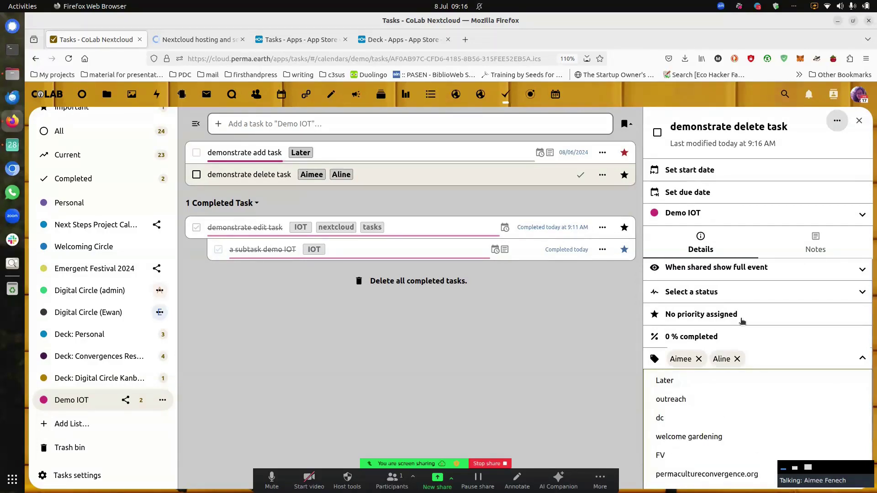
Remove the first team member's name tag from "demonstrate delete task" and close the task's details
left_click(698, 359)
left_click(621, 380)
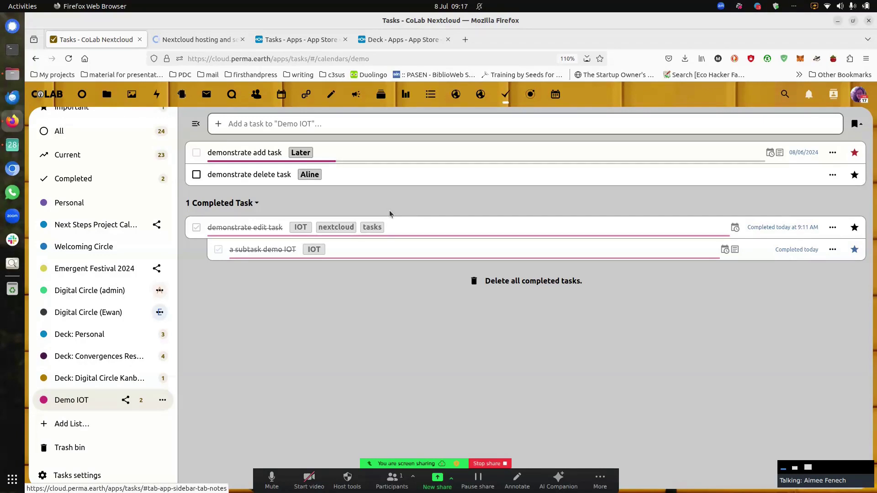
Examine the Deck app's page in the Nextcloud App Store, including its preview image and feature list
left_click(434, 42)
scroll(650, 239, "up", 2)
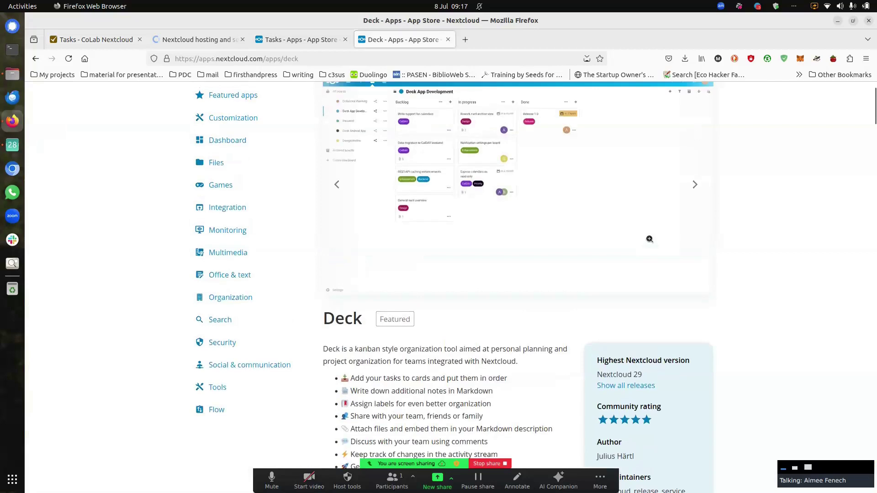
scroll(650, 239, "up", 2)
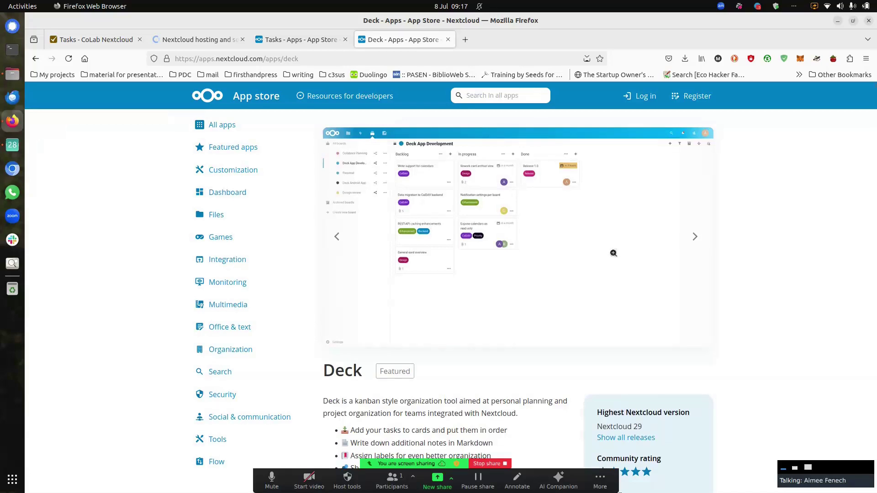
scroll(613, 253, "down", 2)
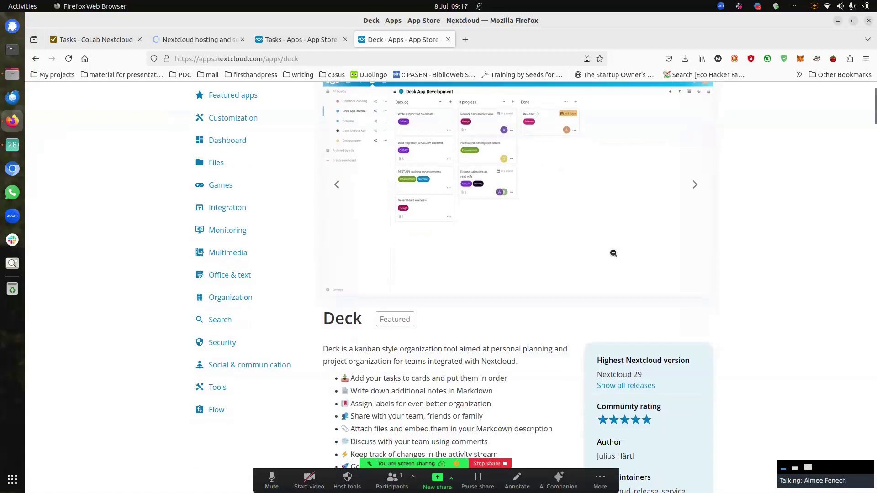
scroll(613, 253, "down", 3)
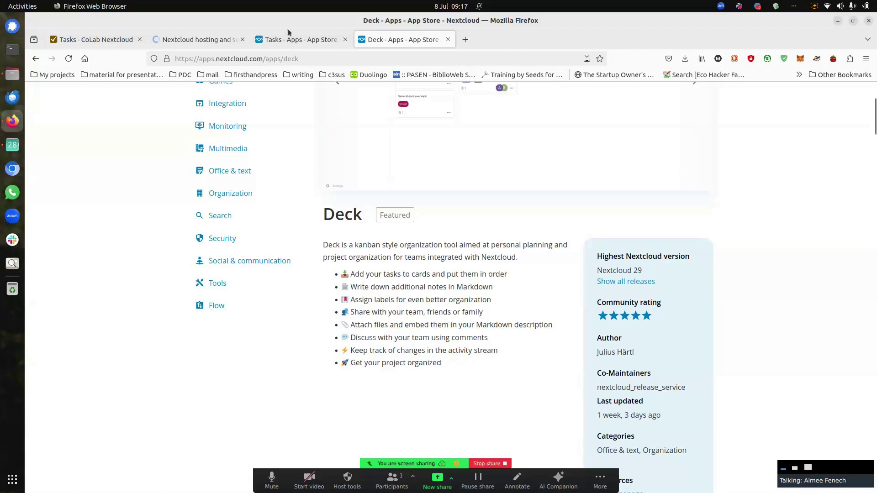
Switch from Tasks to the Deck app in CoLab Nextcloud and create a board named "Demo IOT"
left_click(114, 39)
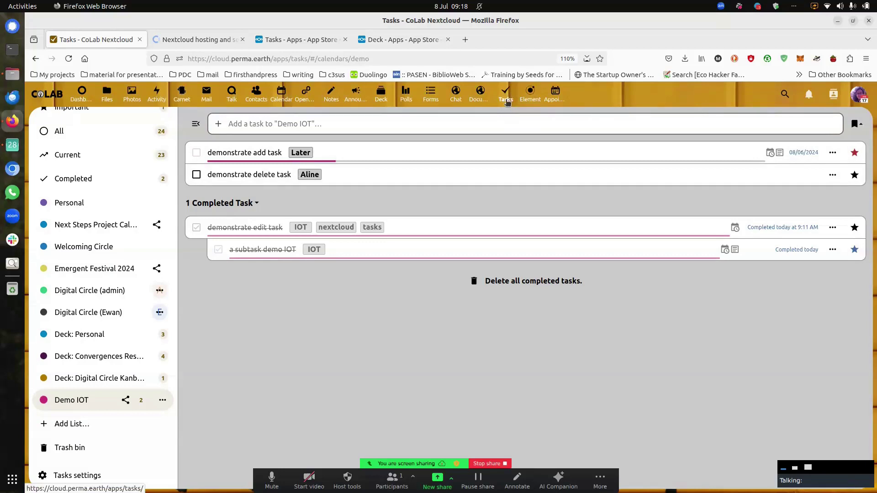
left_click(385, 103)
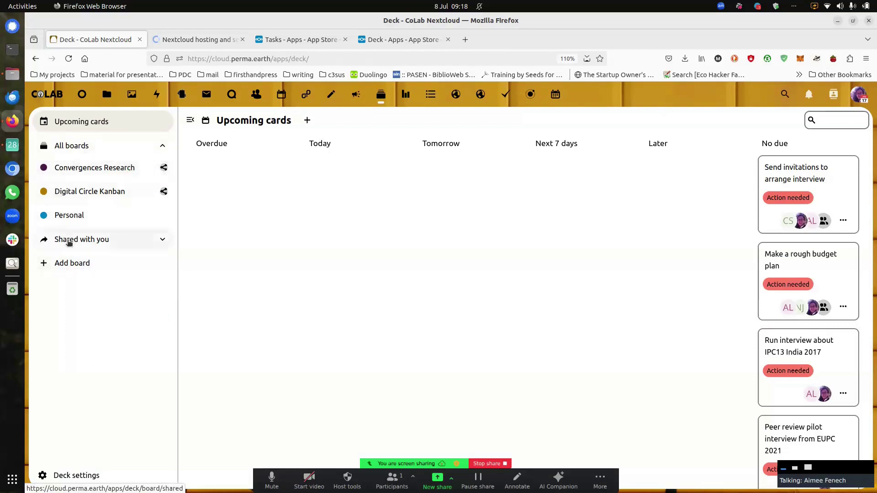
left_click(78, 262)
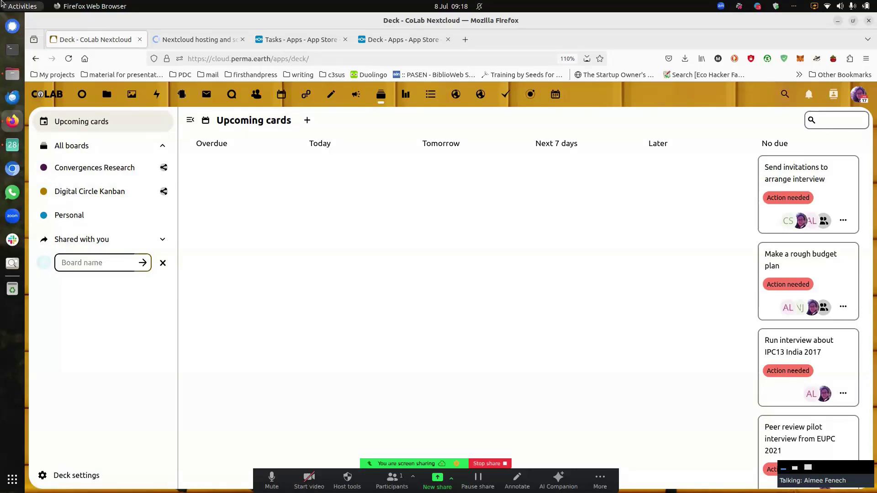
type("Demo IOT")
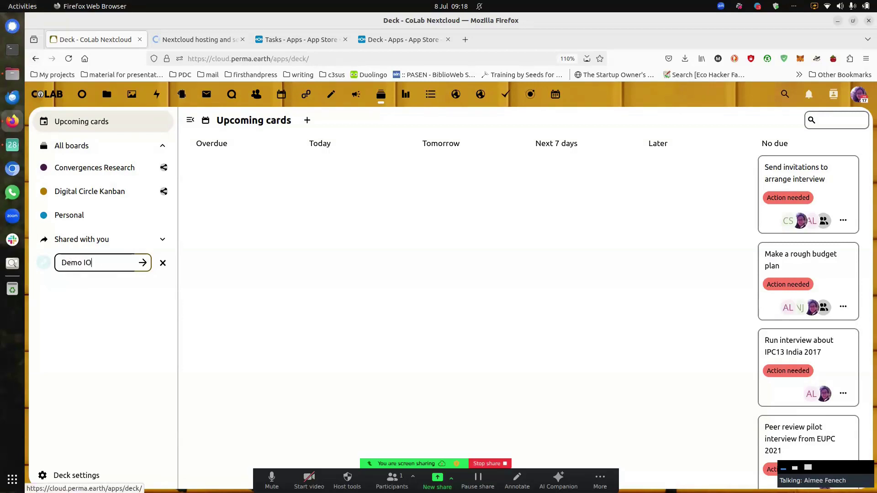
left_click(143, 263)
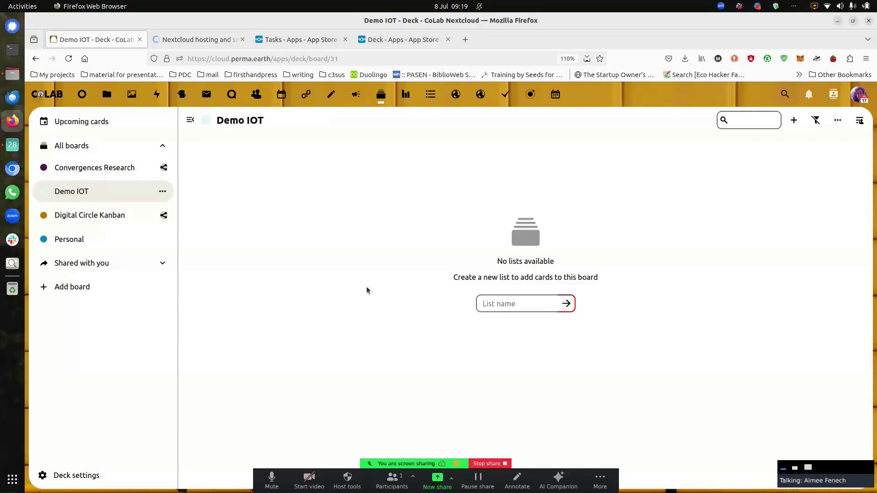
Create a list named "tasks to assign" on the Demo IOT board
left_click(500, 306)
type("ta")
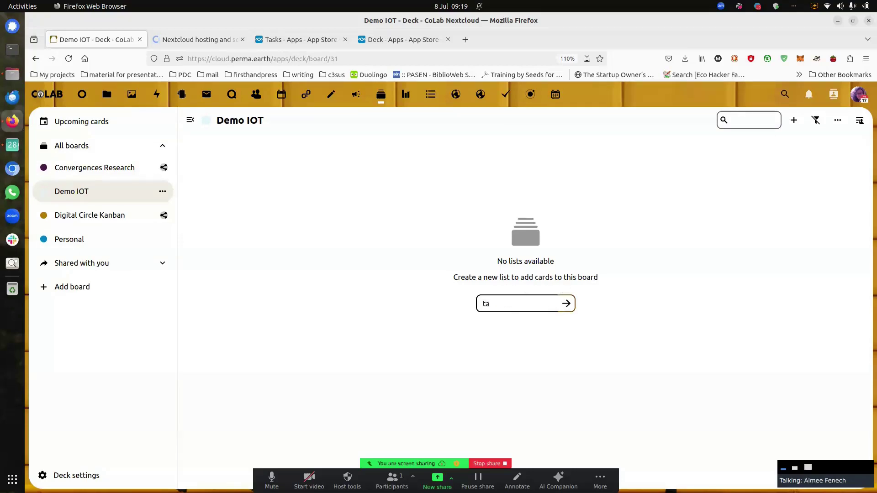
type("sks to assign")
key("Return")
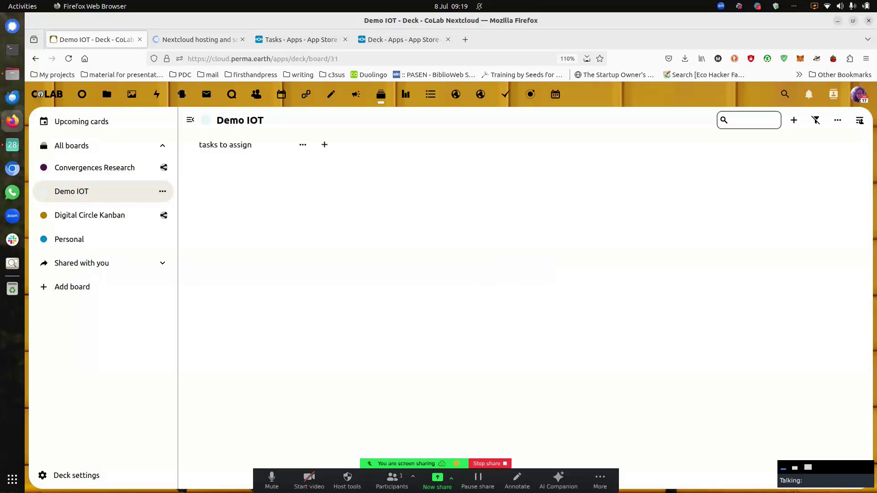
Add the cards "demo deck cards", "eit deck card", "share deck card" and "delete deck card" to the "tasks to assign" list
left_click(324, 146)
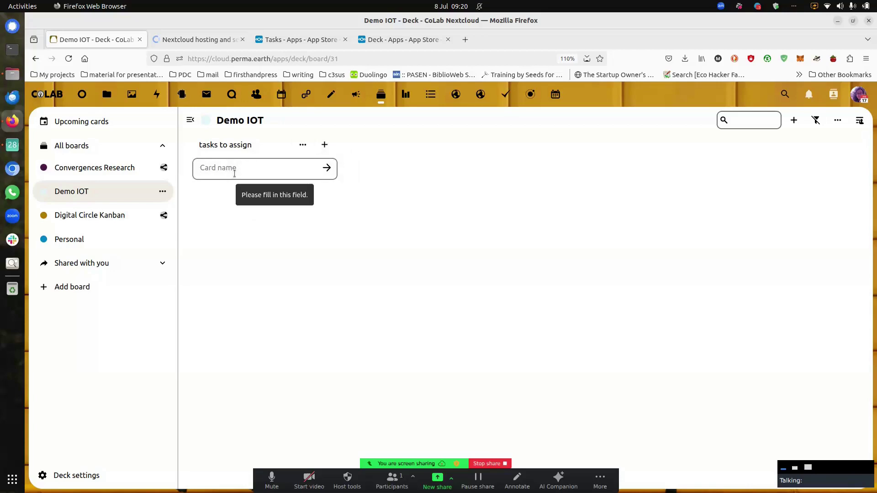
left_click(234, 174)
type("dem")
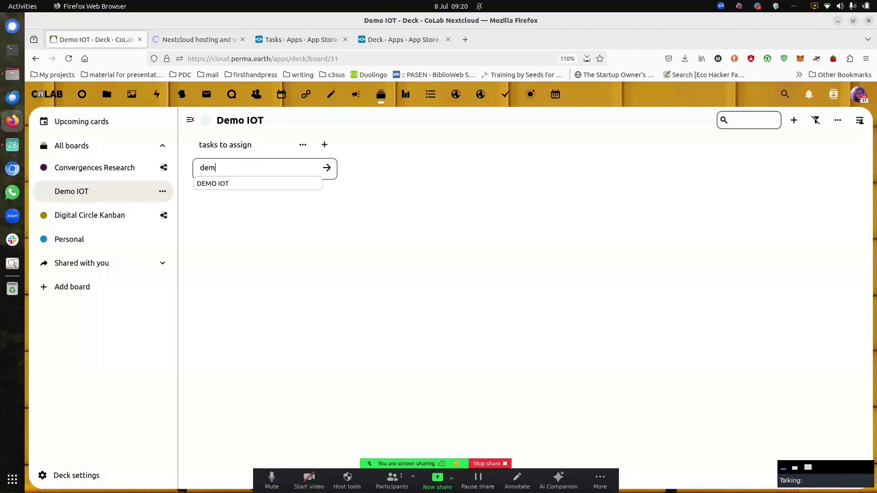
type("o deck cards")
key("Return")
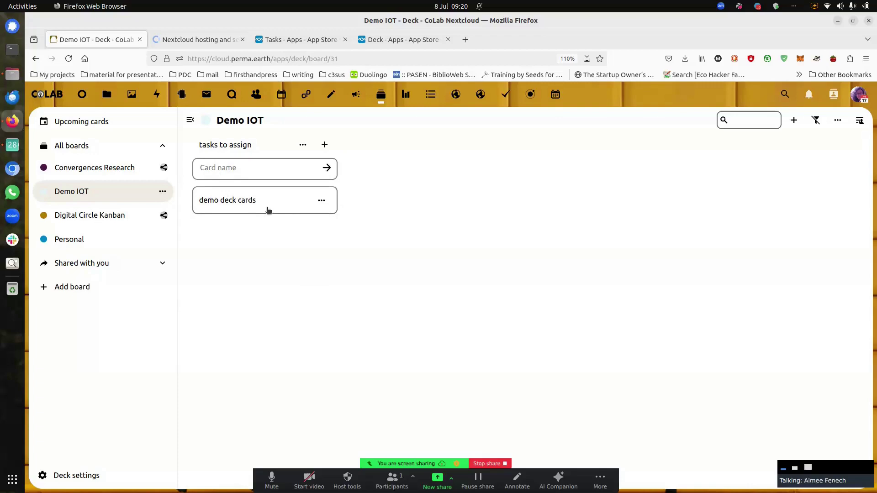
type("eit deck card")
key("Return")
type("share deck c")
key("Return")
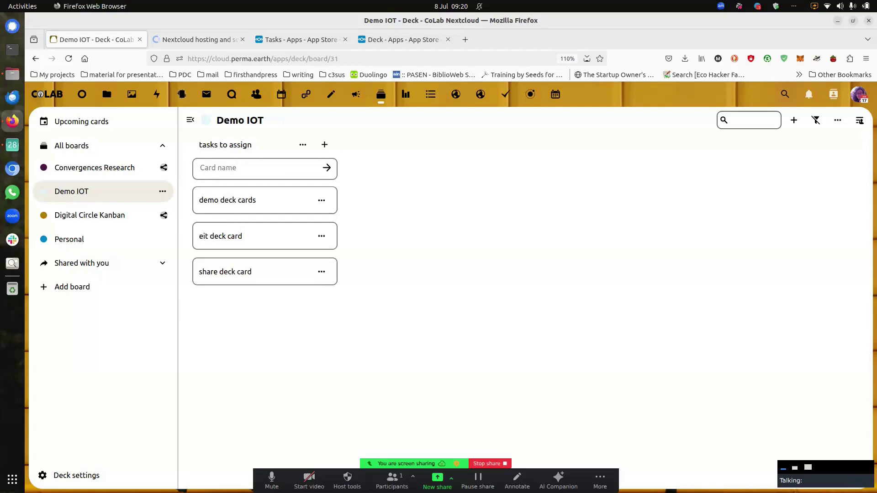
type("delete deck card")
key("Return")
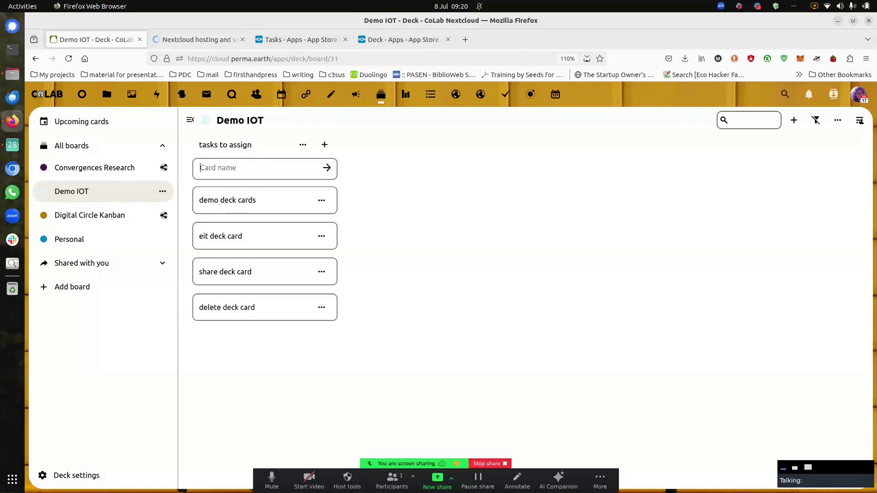
Open the details of "demo deck cards" and write "hello task master" as a Heading 1 in its description
left_click(322, 201)
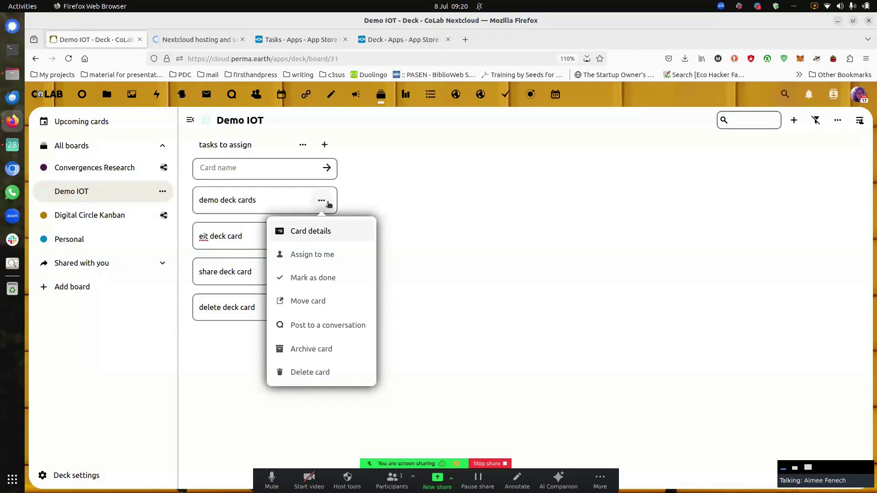
left_click(335, 231)
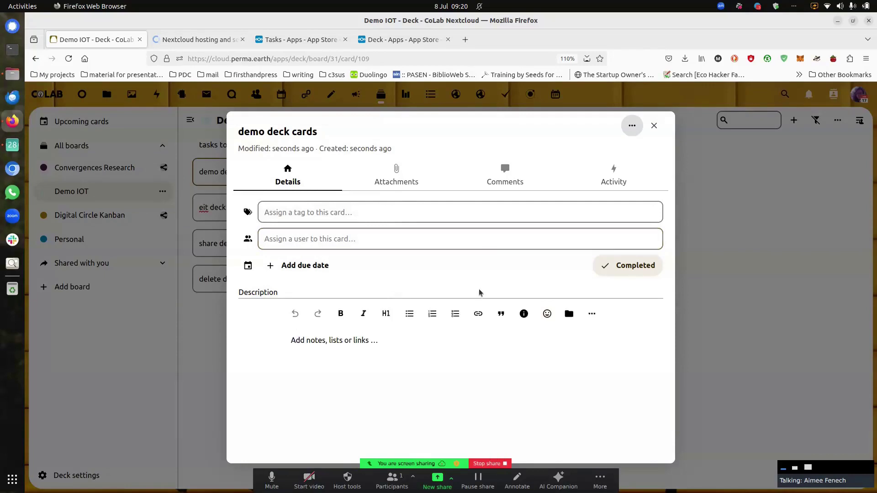
left_click(367, 345)
left_click(386, 315)
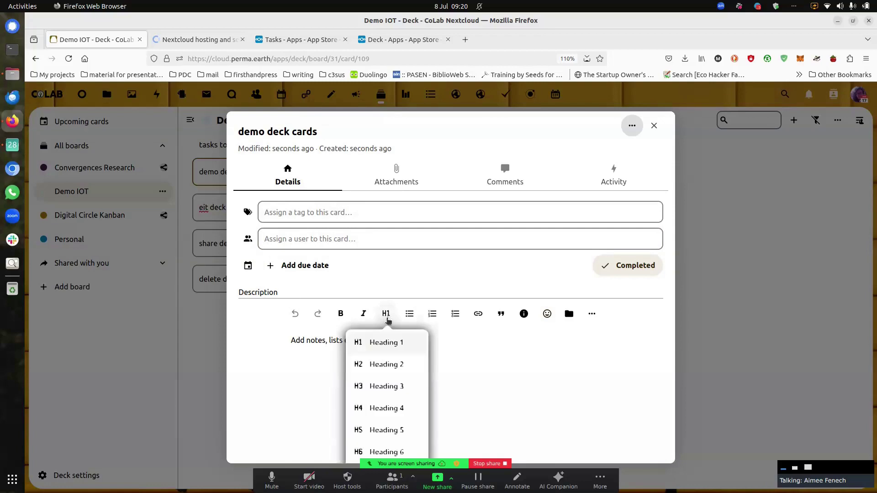
left_click(382, 344)
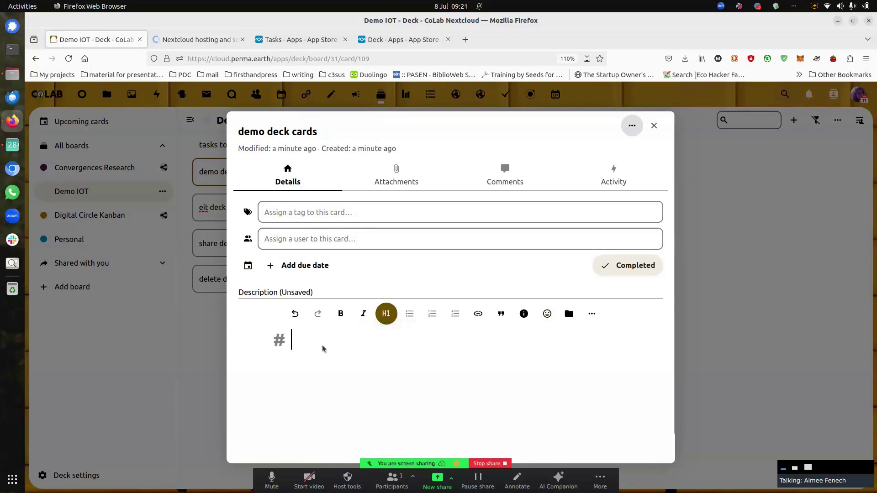
type("hello ")
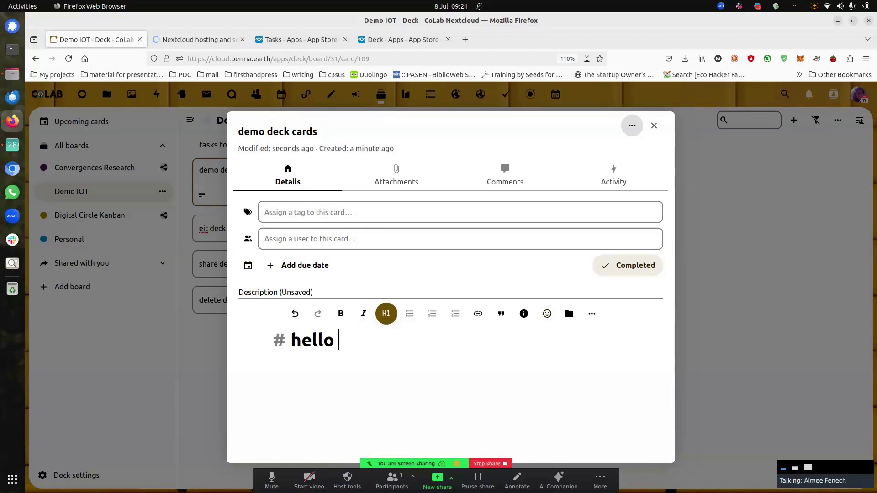
type("task master")
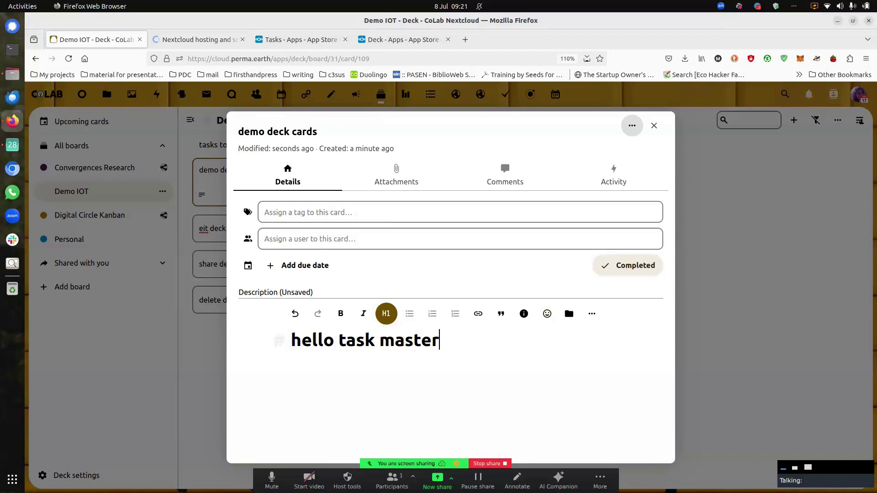
Tag the "demo deck cards" card with "Action needed" and a new tag holding a team member's first name
left_click(327, 214)
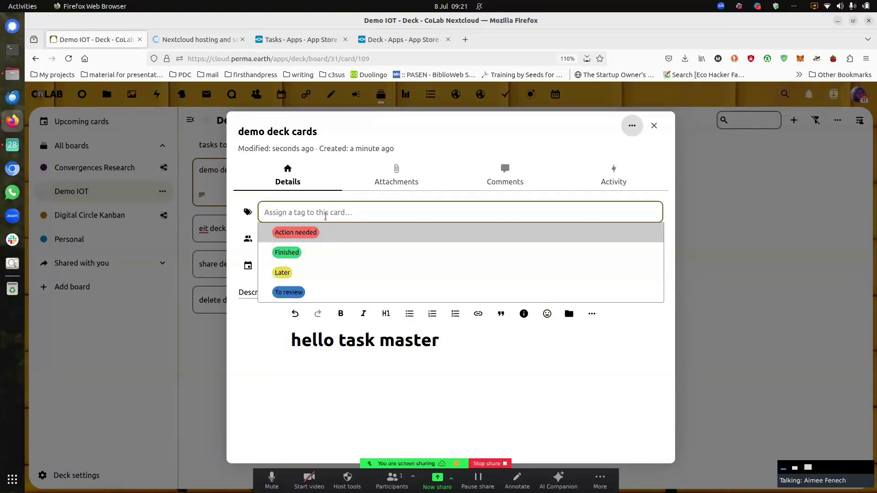
left_click(326, 236)
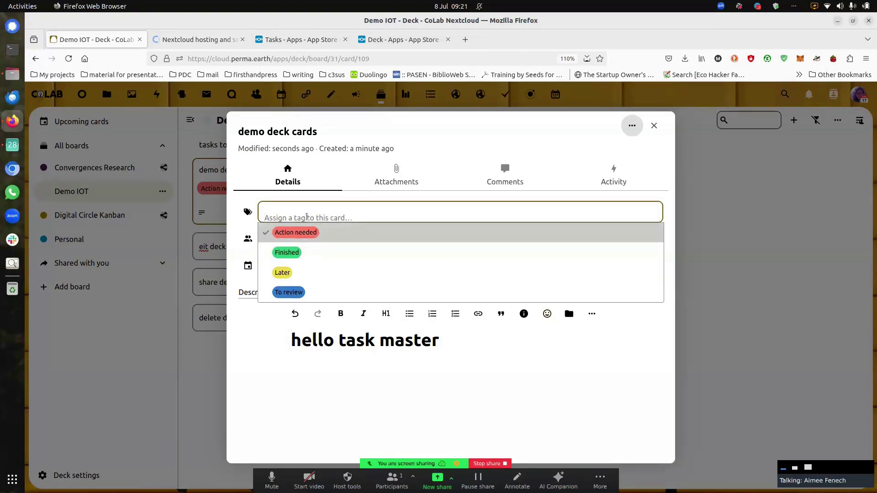
type("Aimee")
key("Return")
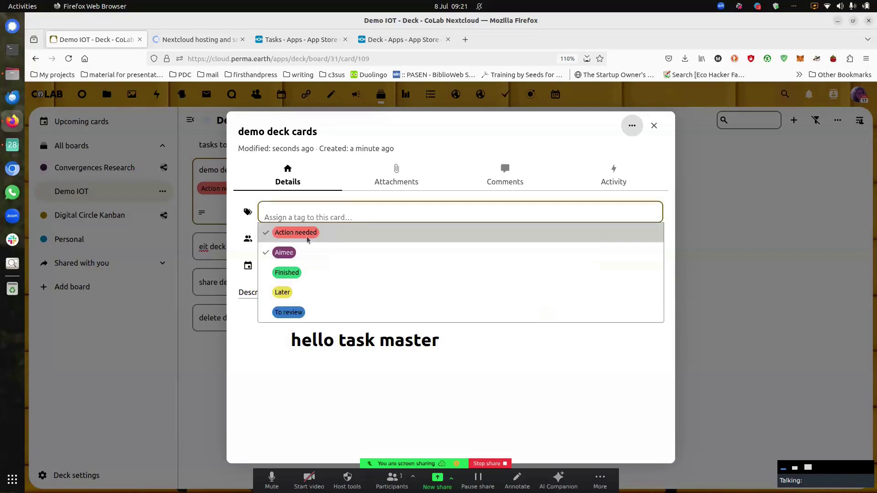
Assign the card to the board owner and set its due date to 08/07/2024, 18:00
left_click(285, 238)
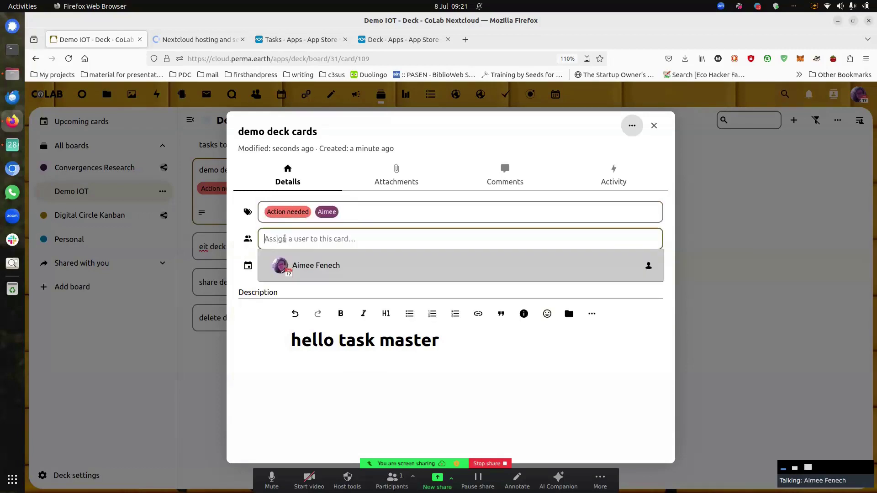
left_click(315, 267)
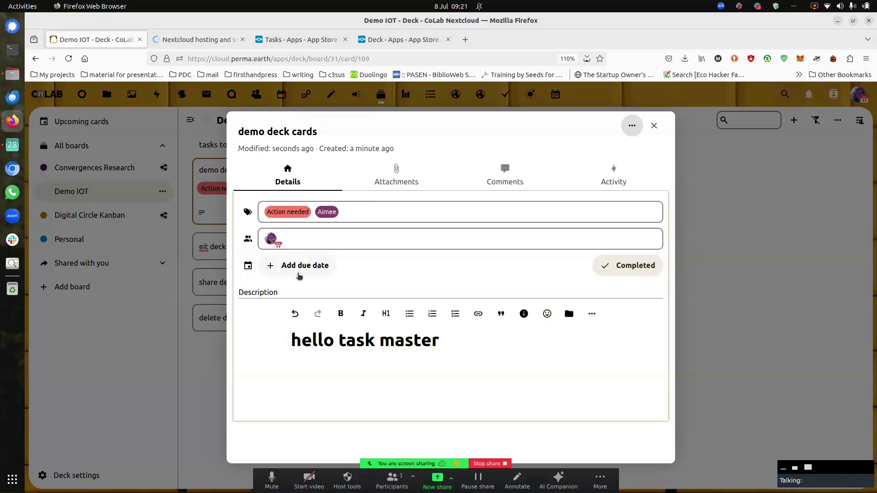
left_click(303, 268)
left_click(325, 297)
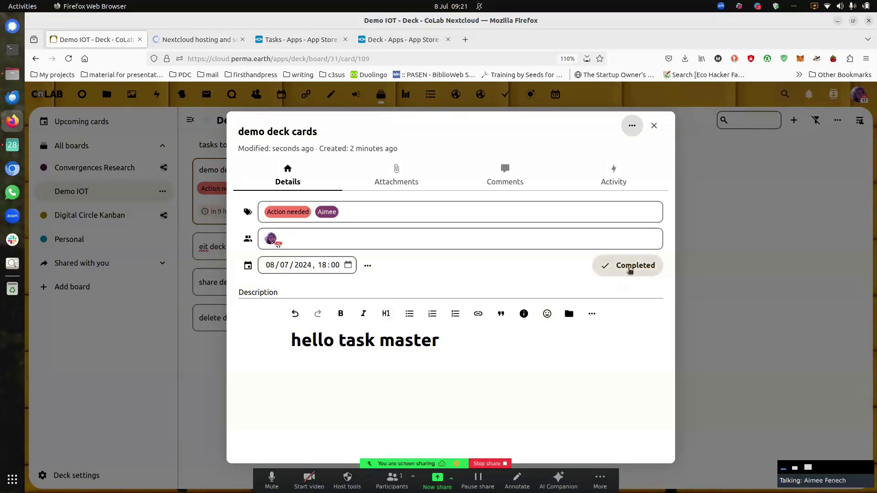
Examine the card's attachment options, covering both sharing from Files and uploading new files, without attaching anything
left_click(396, 177)
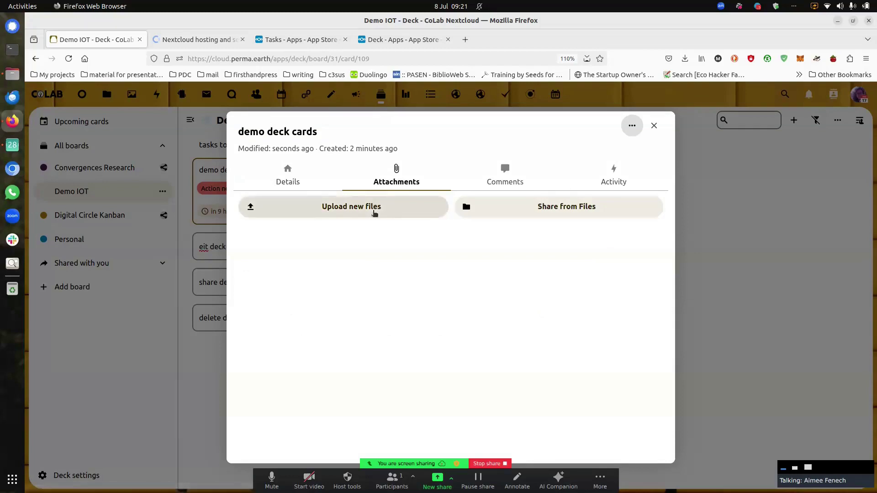
left_click(470, 208)
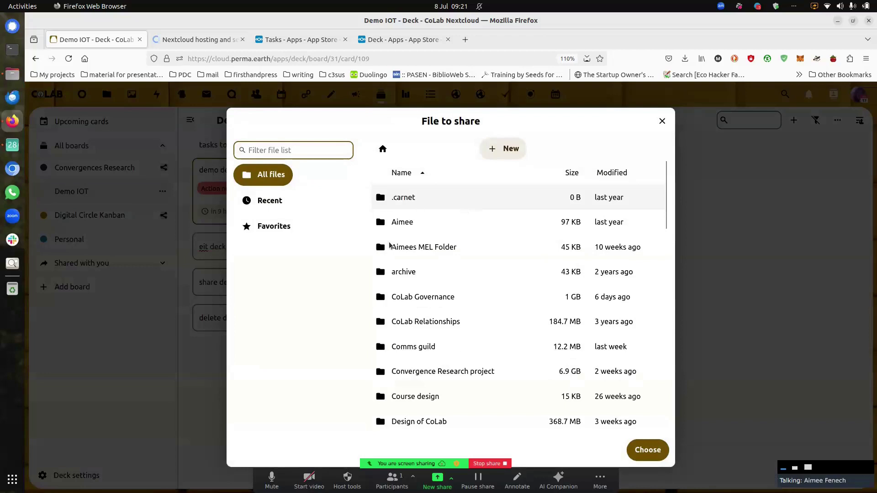
scroll(488, 295, "down", 2)
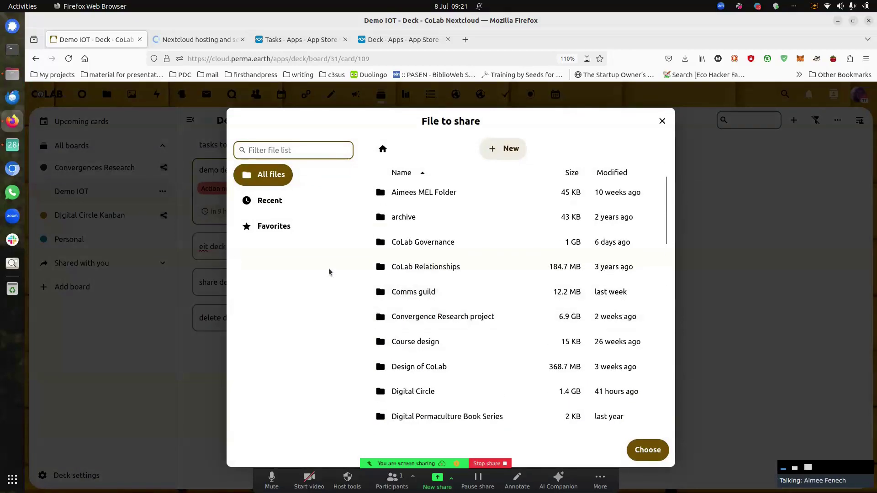
scroll(456, 218, "up", 2)
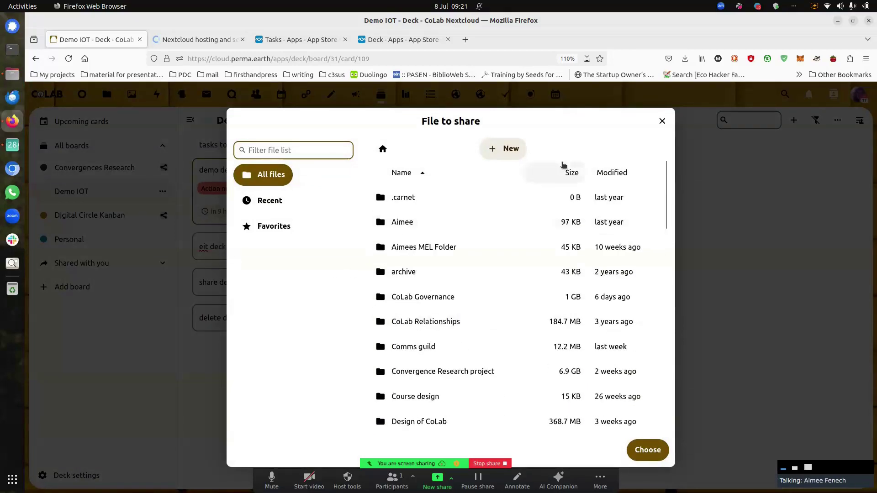
left_click(662, 122)
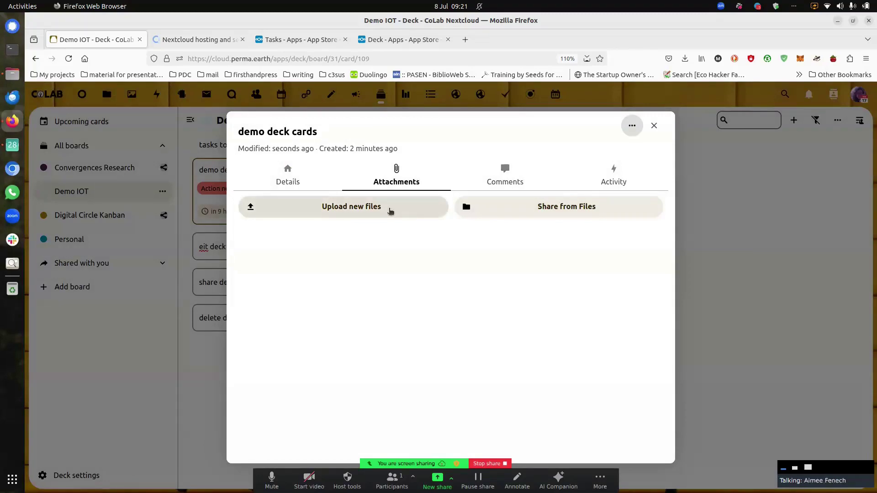
left_click(390, 210)
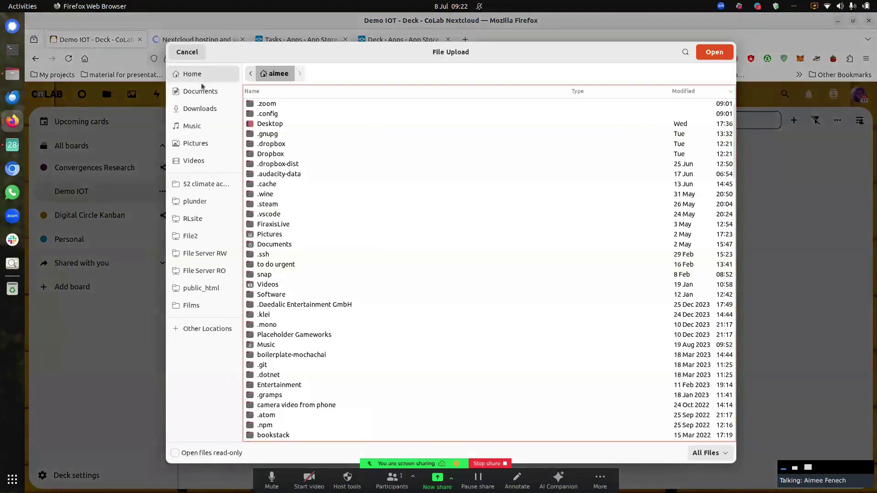
left_click(196, 53)
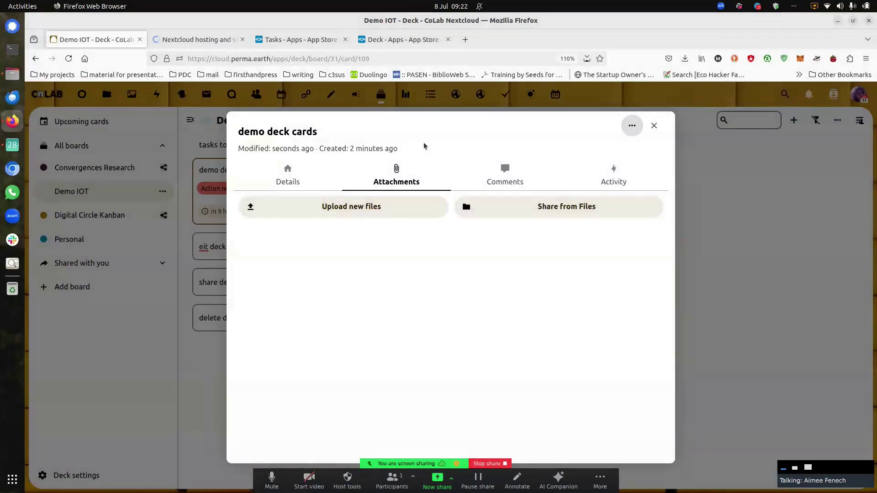
Post the comment "I have not yet started working on this task" on the "demo deck cards" card
left_click(510, 174)
left_click(463, 228)
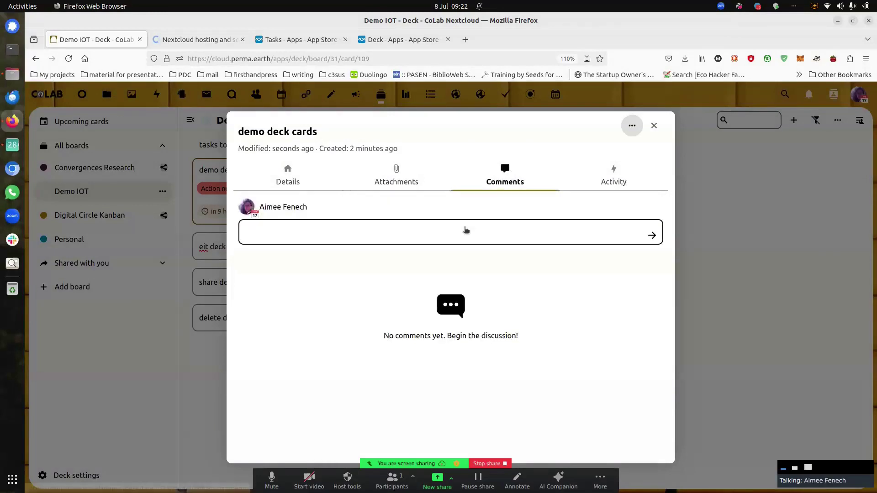
type("I have not ye")
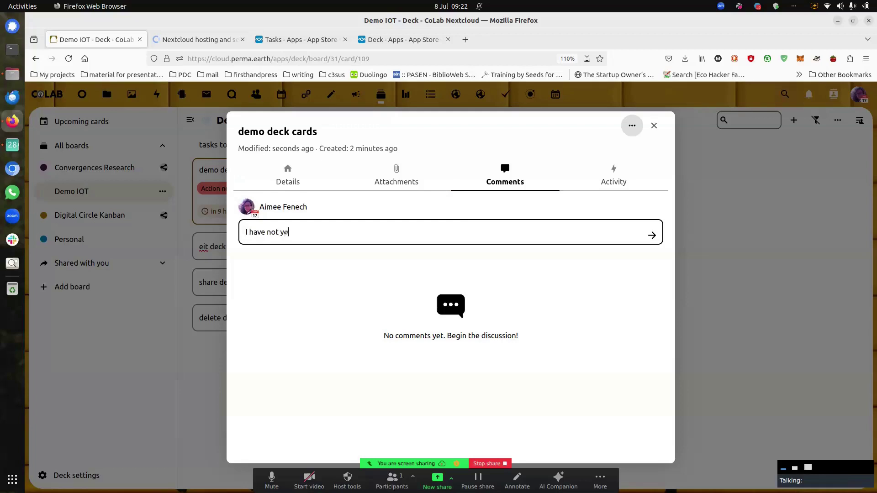
type("t started working on this task")
key("Return")
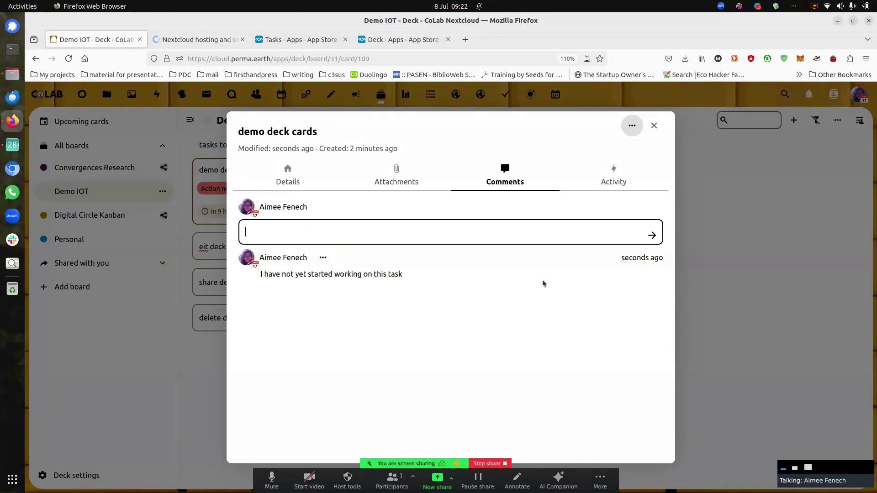
Reply "that's ok" to the comment about not having started the task
left_click(323, 259)
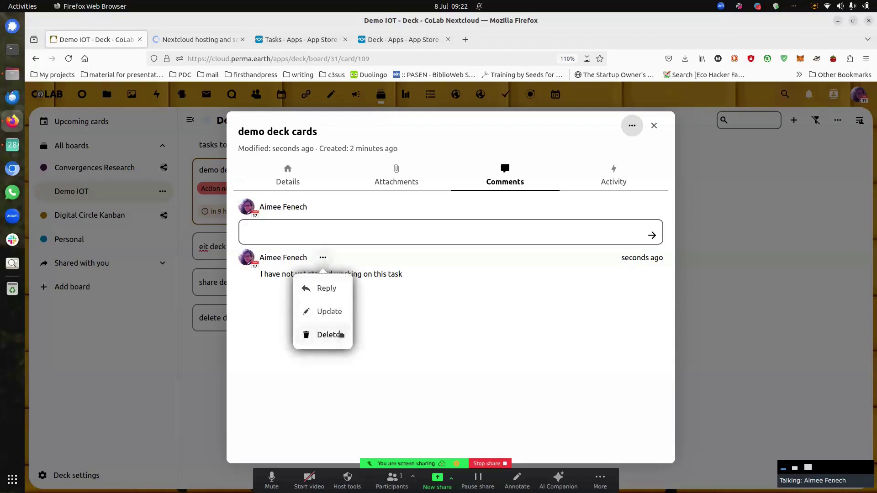
left_click(331, 293)
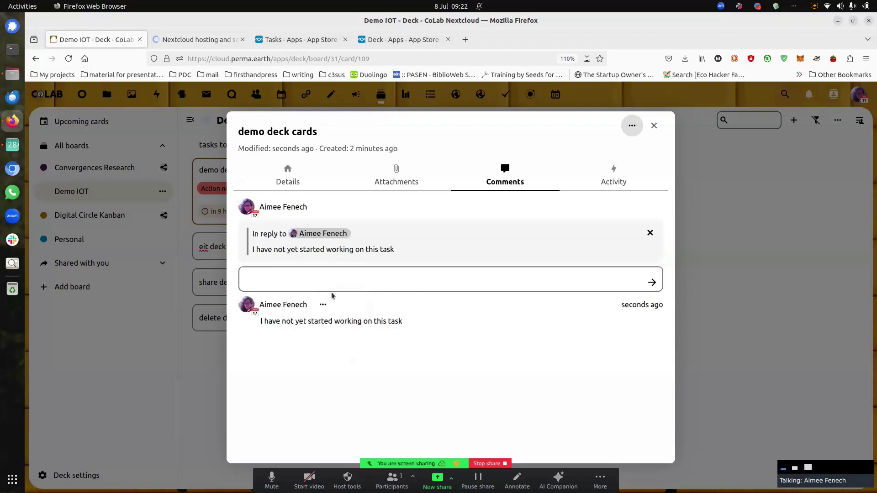
type("that's ok")
key("Return")
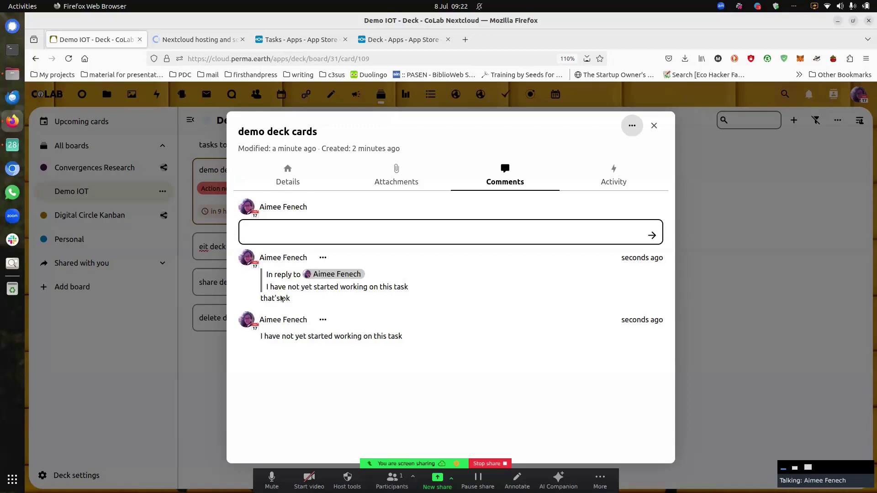
Review the activity history of the "demo deck cards" card from the latest entry to its creation
left_click(616, 180)
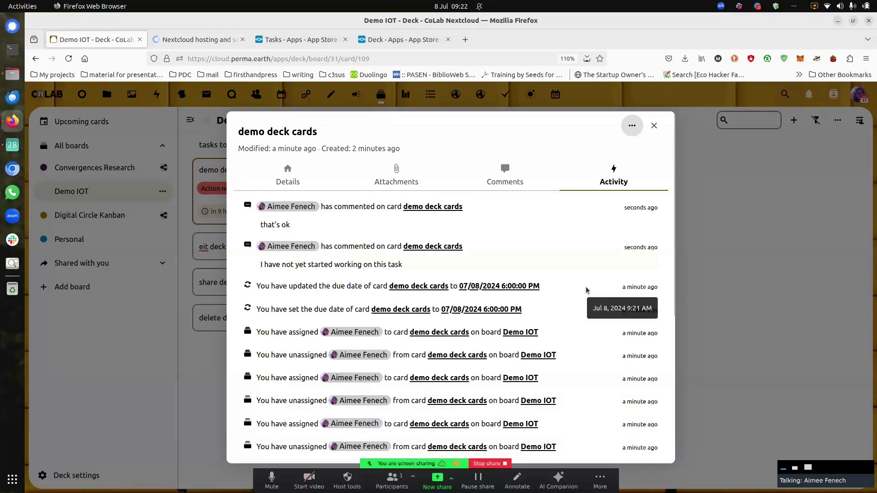
scroll(586, 290, "down", 5)
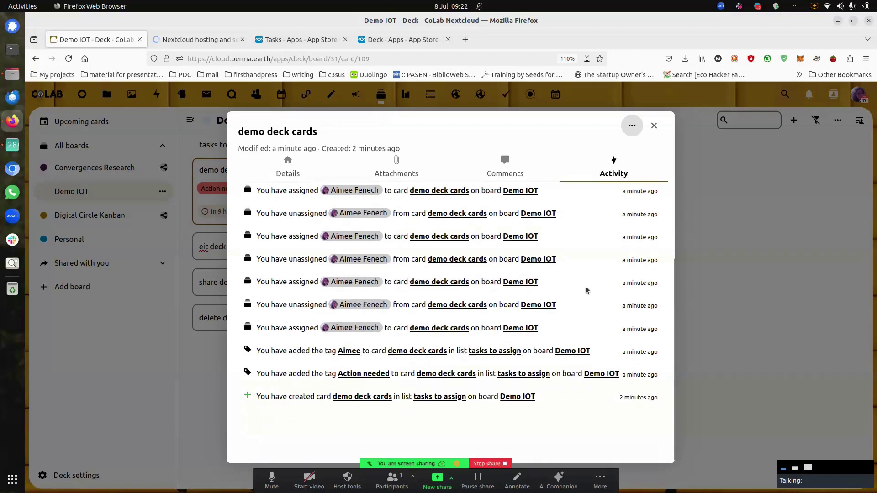
scroll(389, 411, "up", 5)
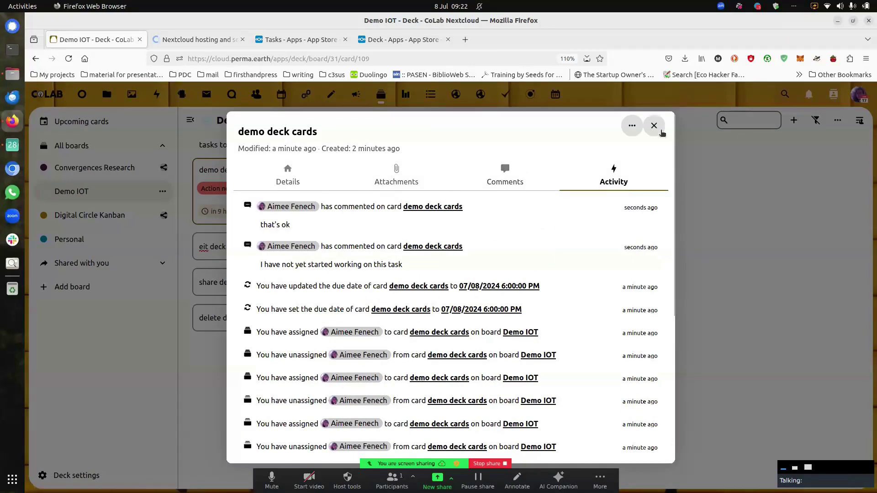
Switch the card details to the sidebar view and close them to return to the full board
left_click(632, 126)
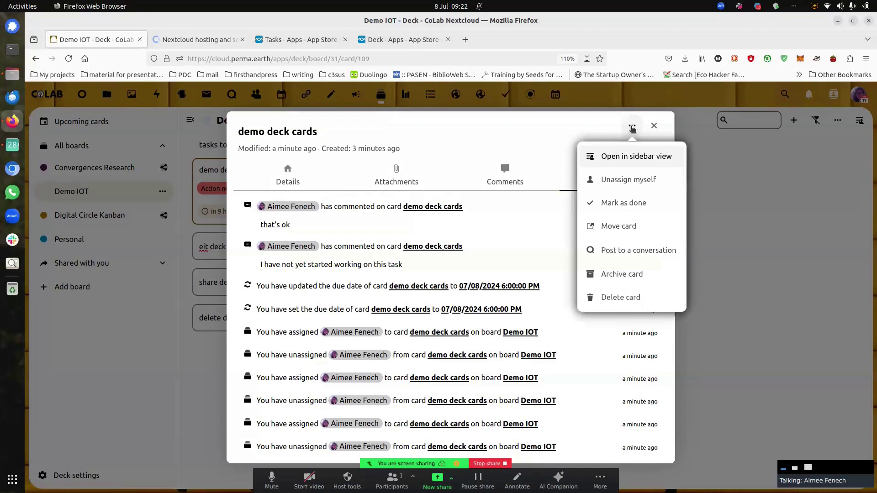
left_click(626, 158)
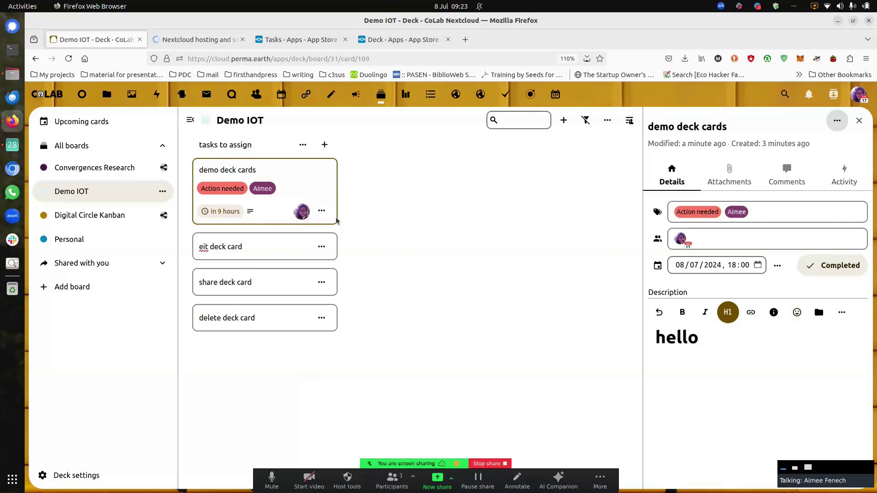
left_click(383, 183)
left_click_drag(310, 178, 437, 183)
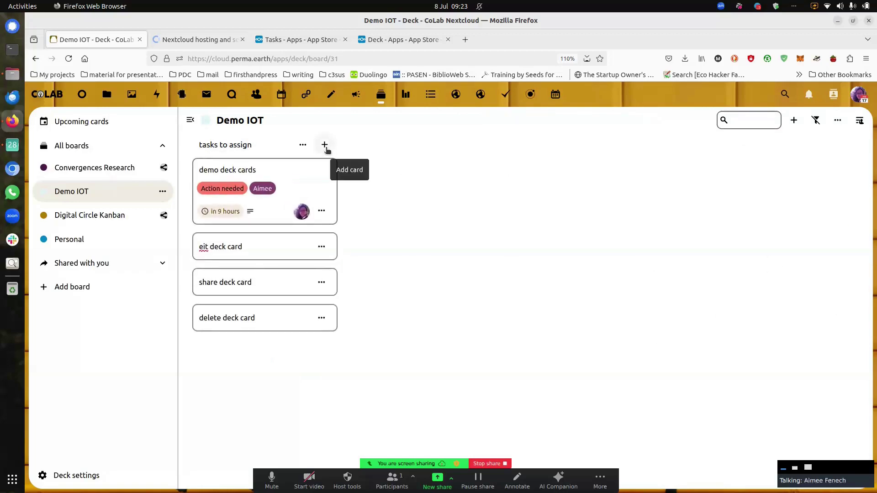
left_click(302, 145)
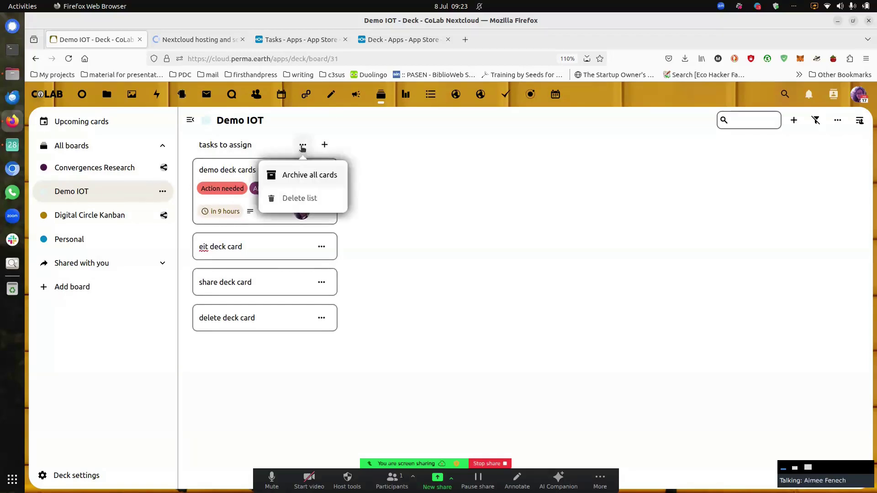
left_click(766, 156)
Add three lists named "in progress", "done" and "archived" to the Demo IOT board
left_click(794, 120)
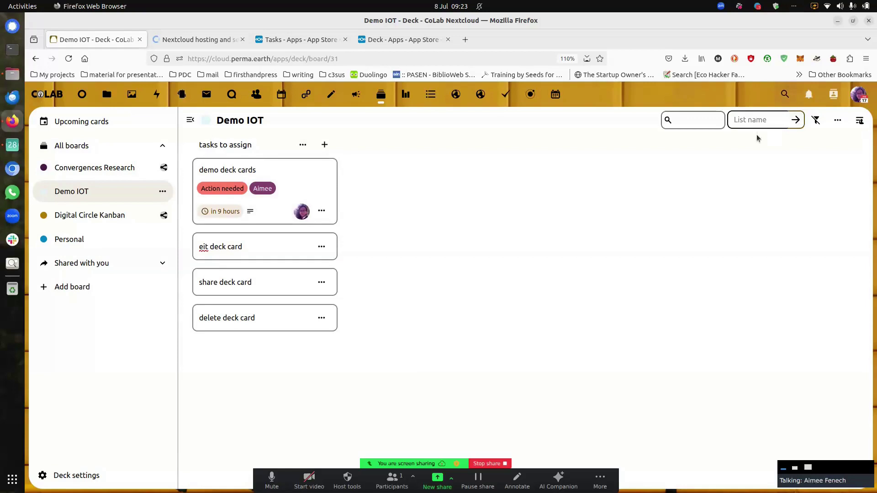
type("in progress")
key("Return")
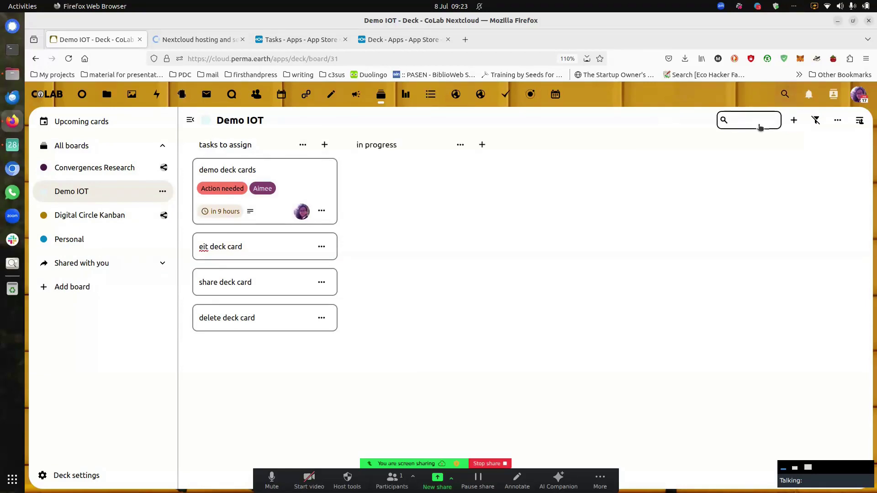
left_click(794, 120)
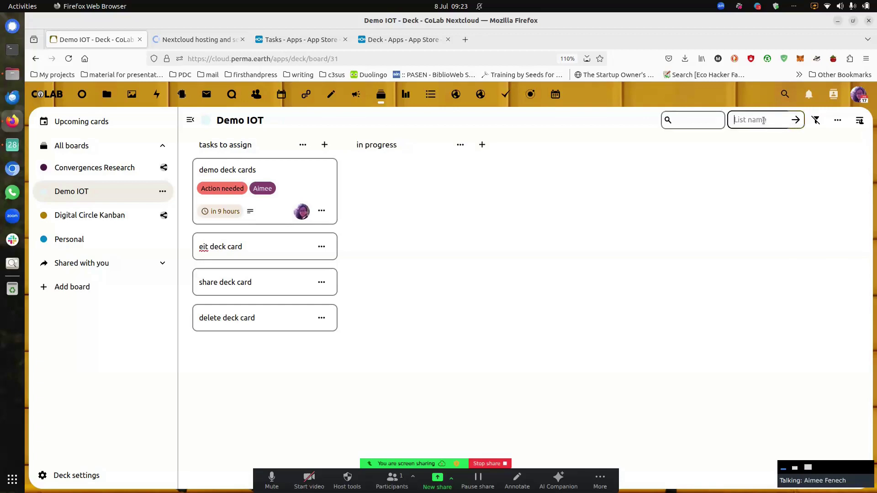
type("done")
key("Return")
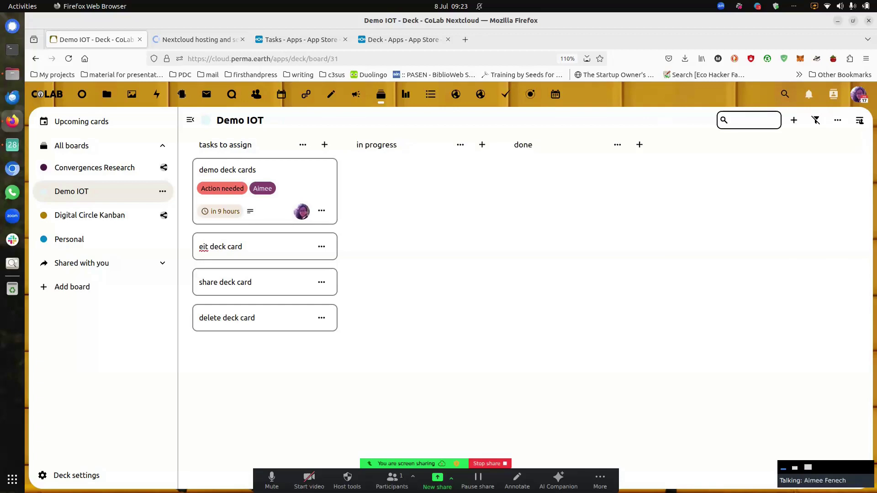
left_click(793, 120)
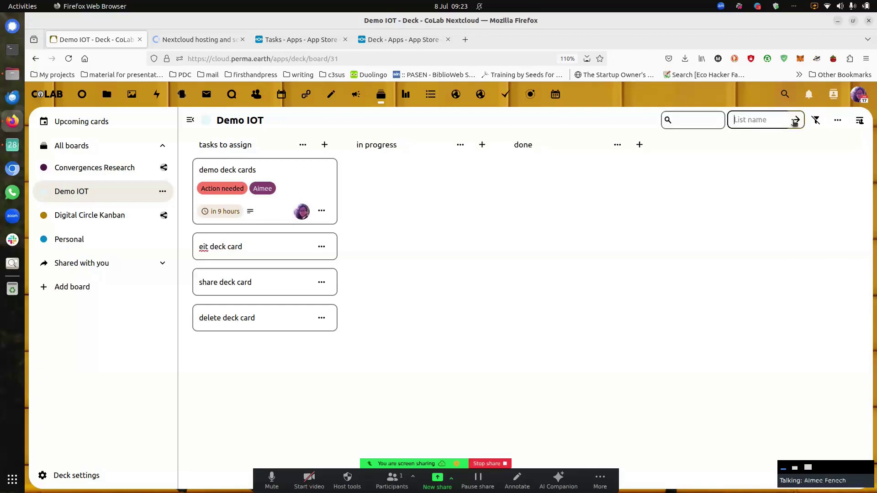
type("archiv")
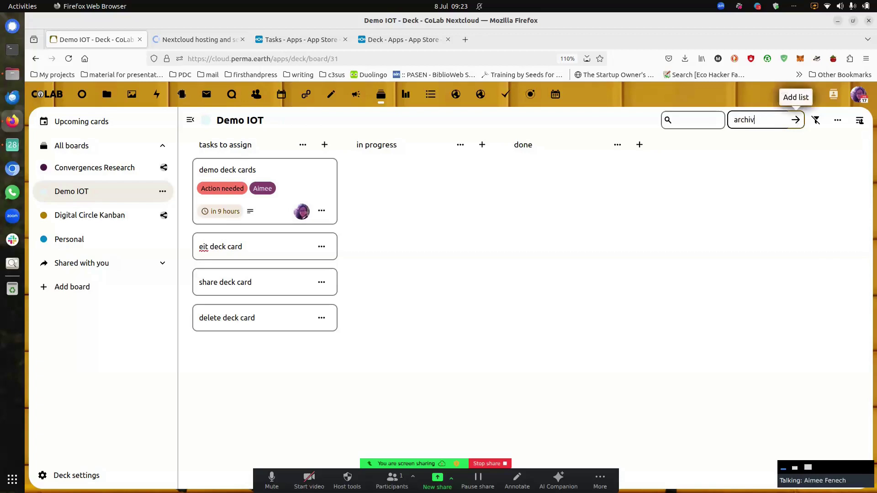
type("ed")
key("Return")
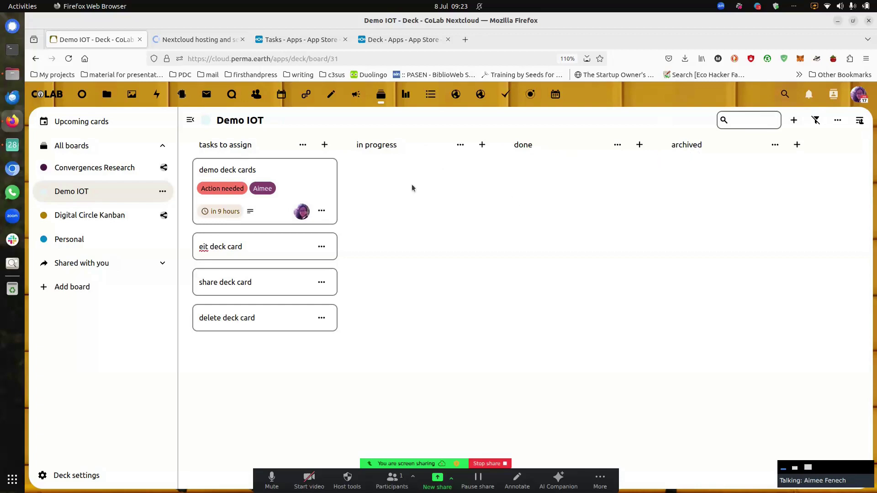
Move the "demo deck cards" card through "in progress" to the "done" list and mark it as done
left_click_drag(312, 178, 429, 178)
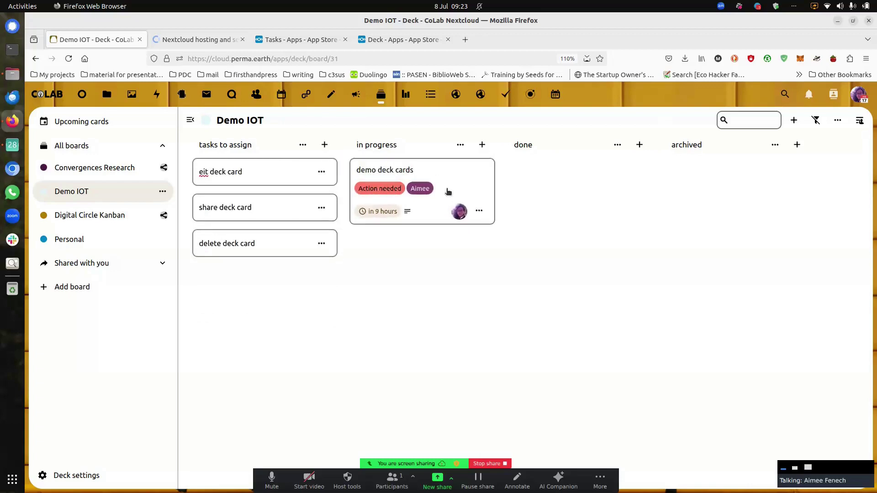
left_click_drag(450, 181, 576, 176)
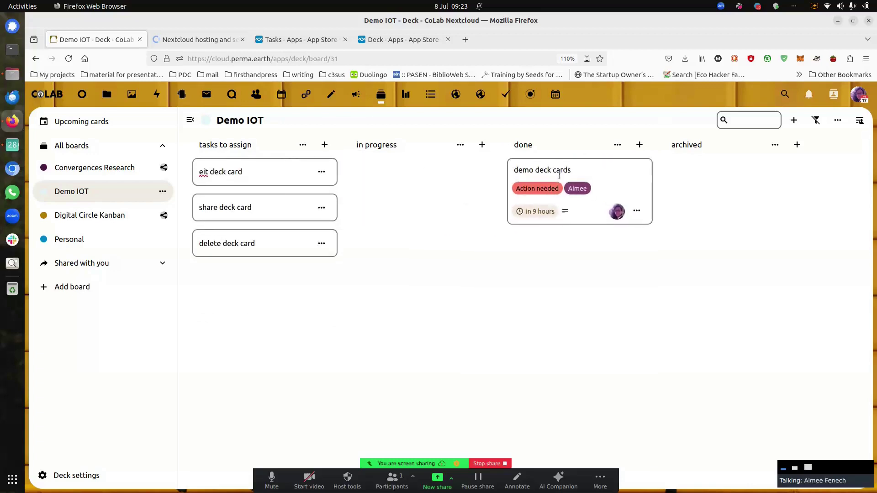
left_click(636, 210)
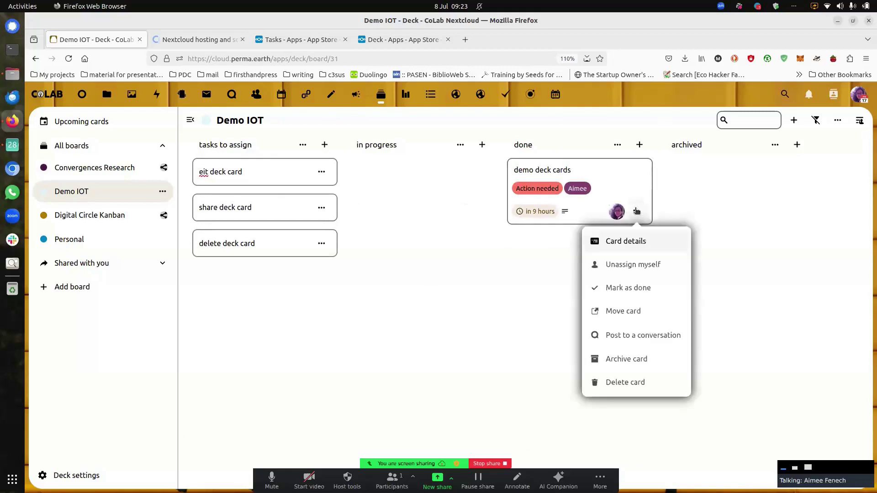
left_click(633, 288)
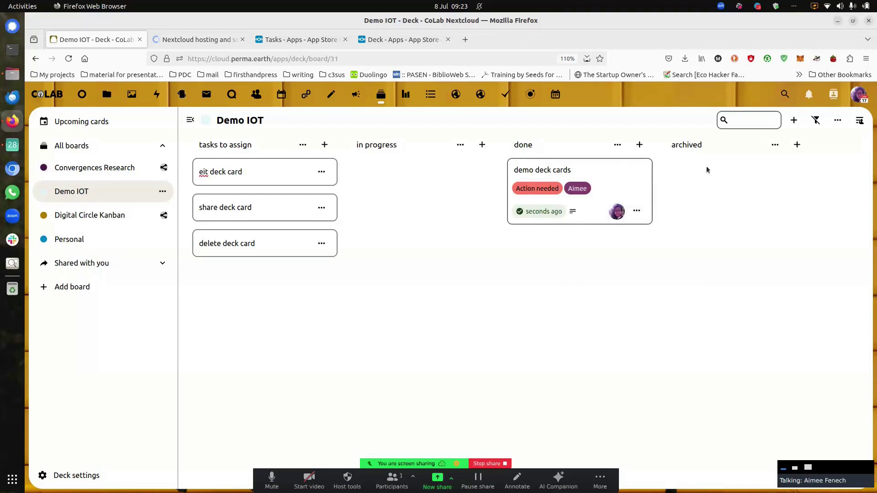
Move the "demo deck cards" card from "done" to the "archived" list and archive all cards in that list
left_click_drag(616, 178, 713, 157)
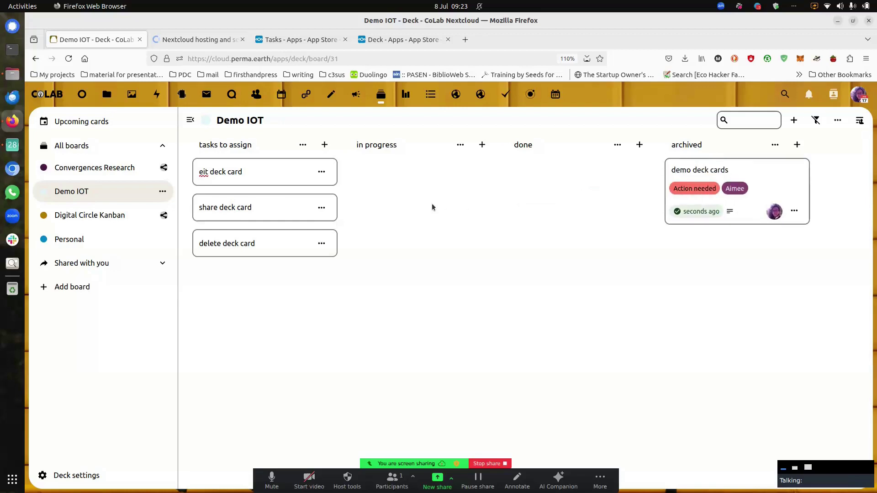
left_click(774, 145)
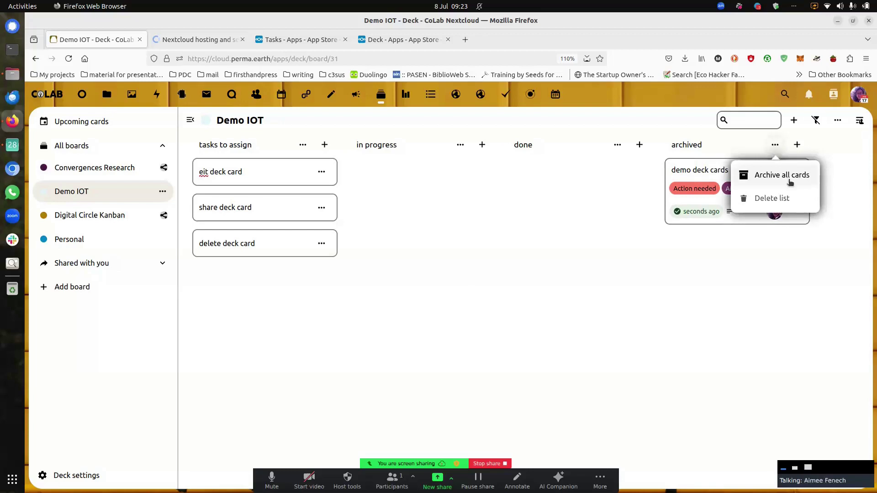
left_click(778, 151)
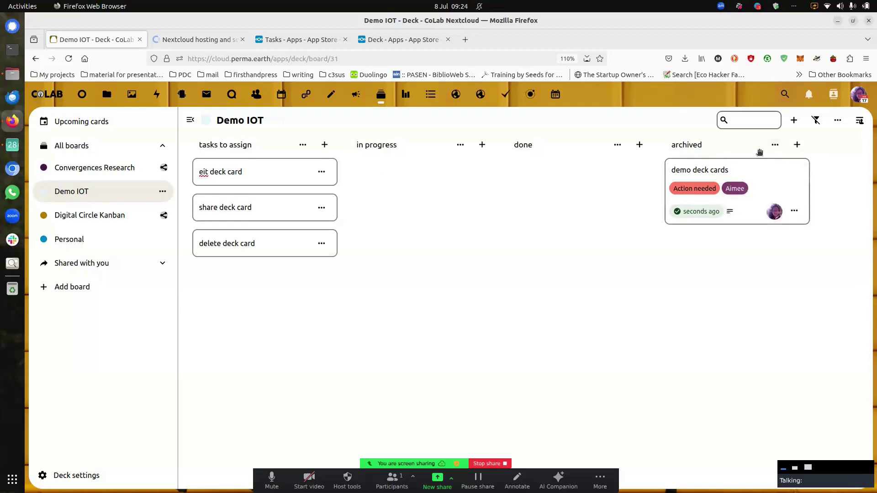
left_click(774, 145)
left_click(777, 181)
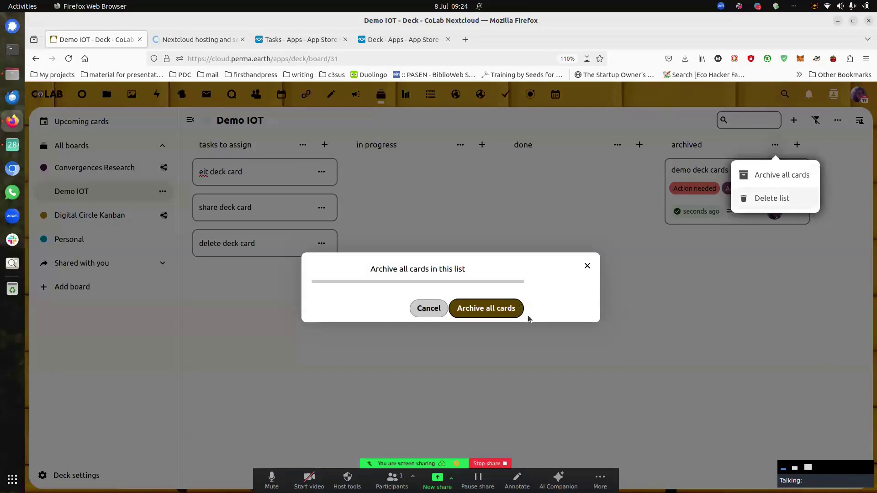
left_click(501, 310)
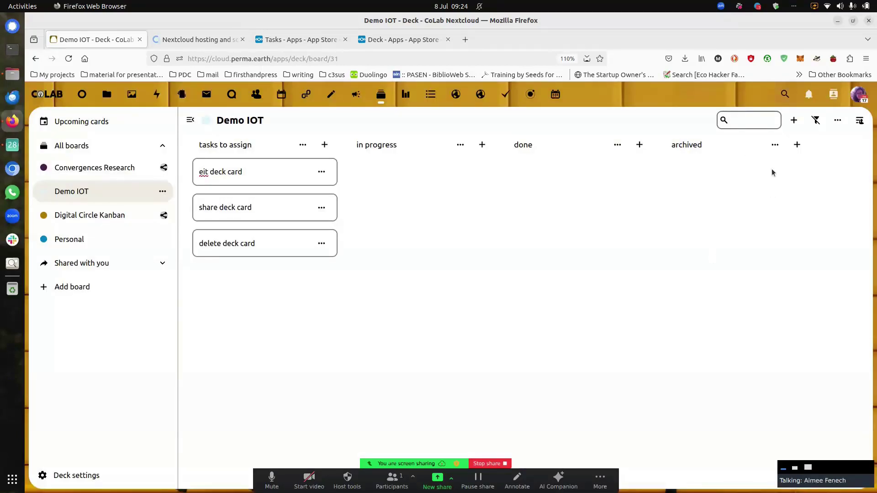
Look over the board's card filter options and display the archived cards of Demo IOT
left_click(815, 121)
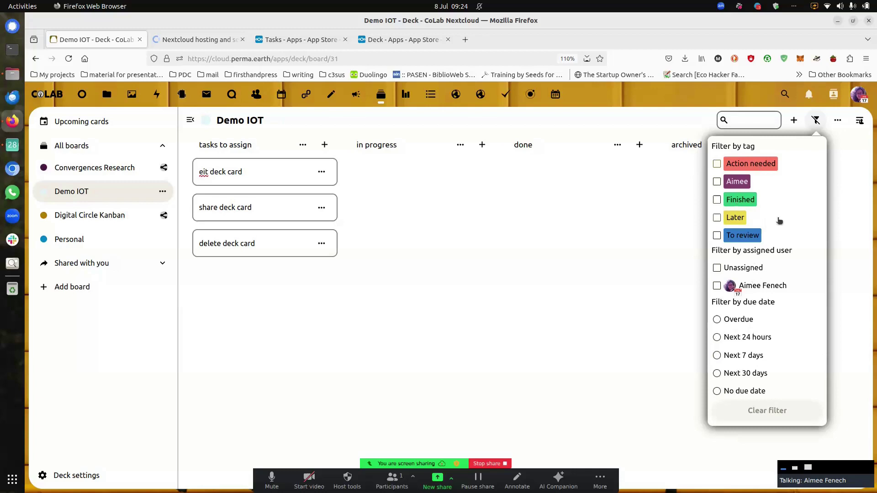
left_click(845, 140)
left_click(839, 120)
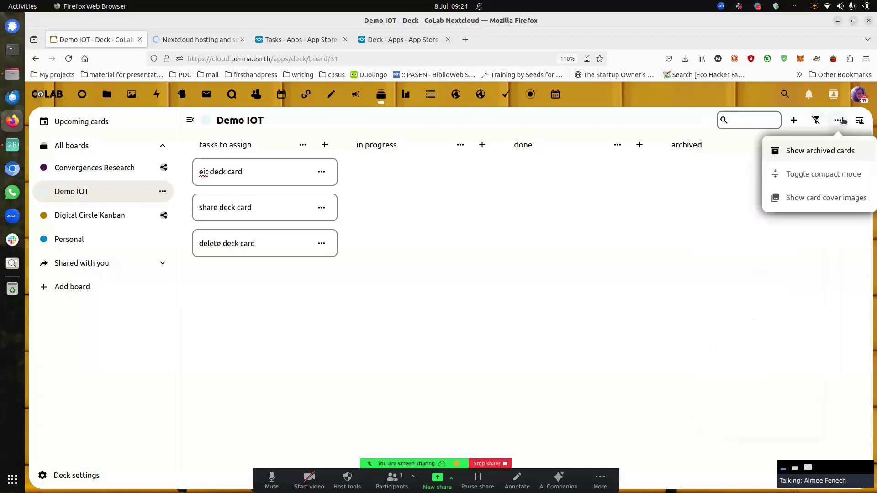
left_click(834, 149)
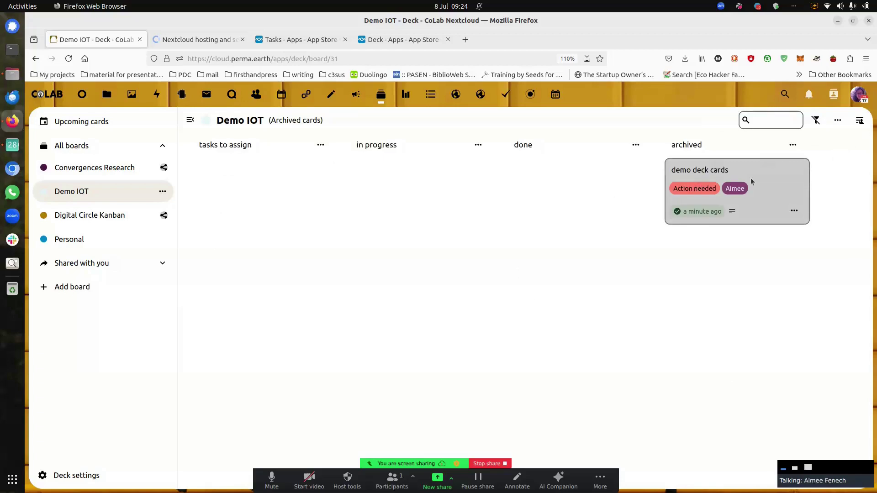
Turn on compact mode for the board and enable card cover images
left_click(838, 120)
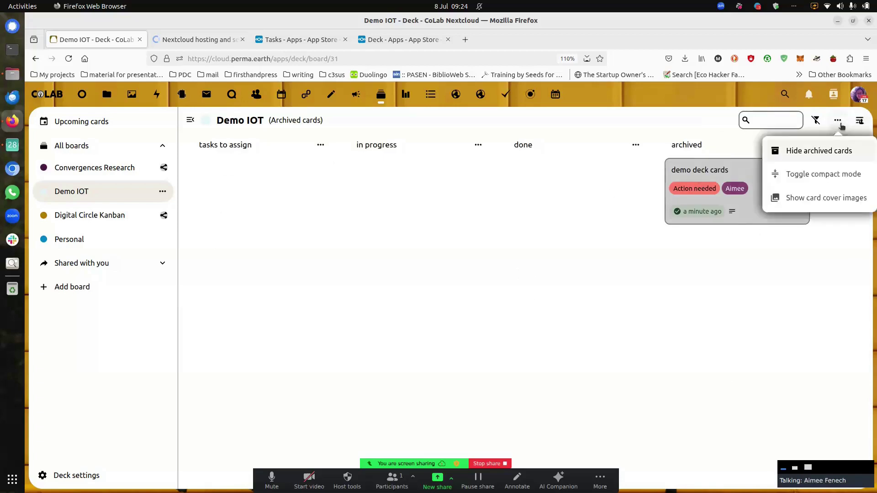
left_click(843, 180)
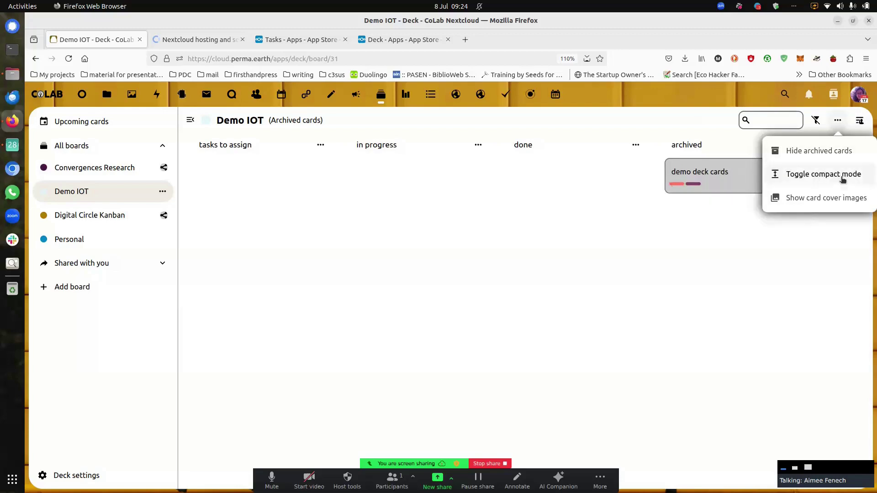
left_click(742, 213)
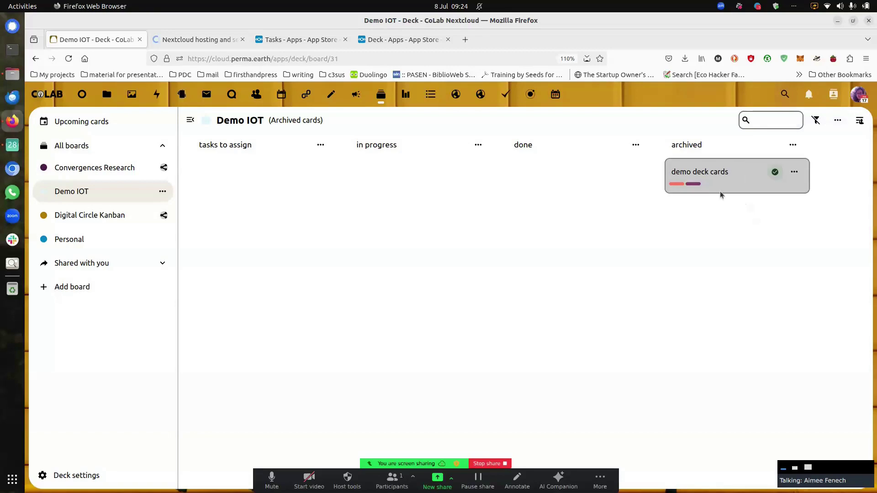
left_click(837, 121)
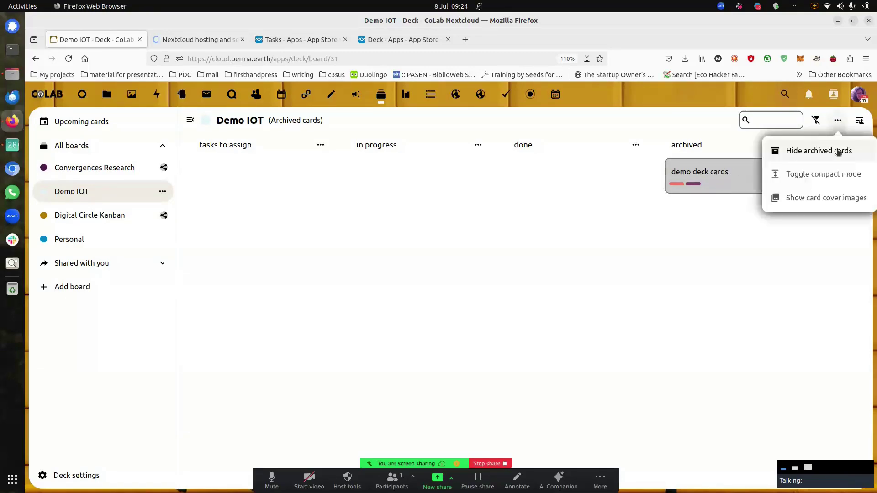
left_click(839, 201)
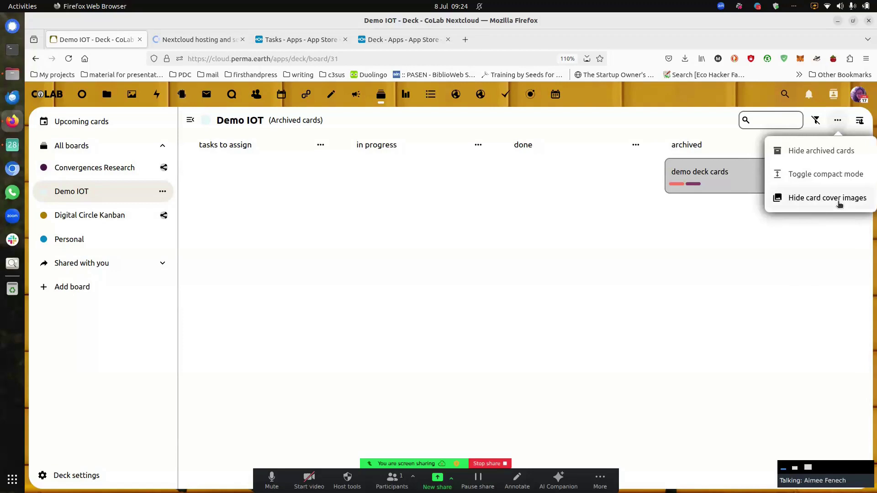
Hide the archived cards to return to the active board and switch compact mode off
left_click(839, 121)
left_click(839, 121)
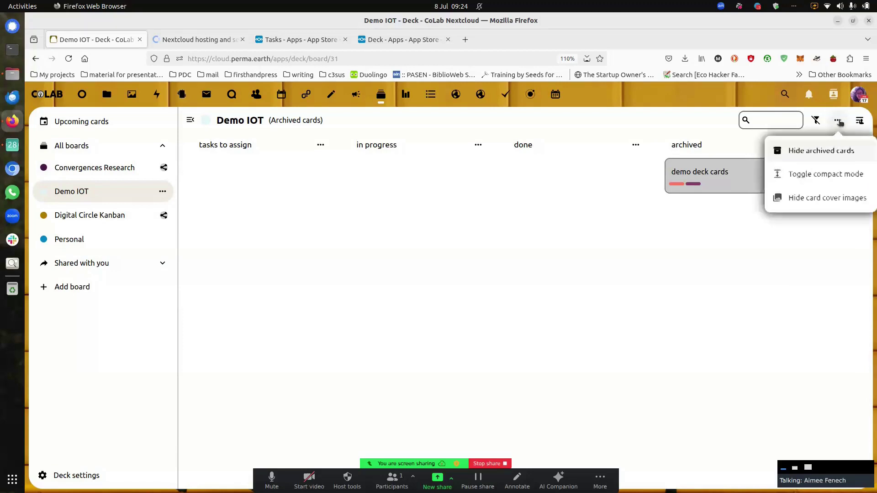
left_click(839, 147)
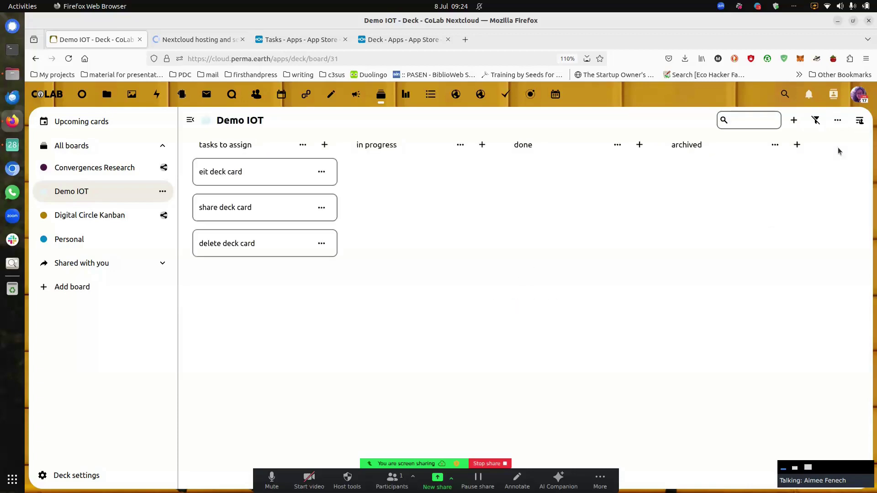
left_click(843, 121)
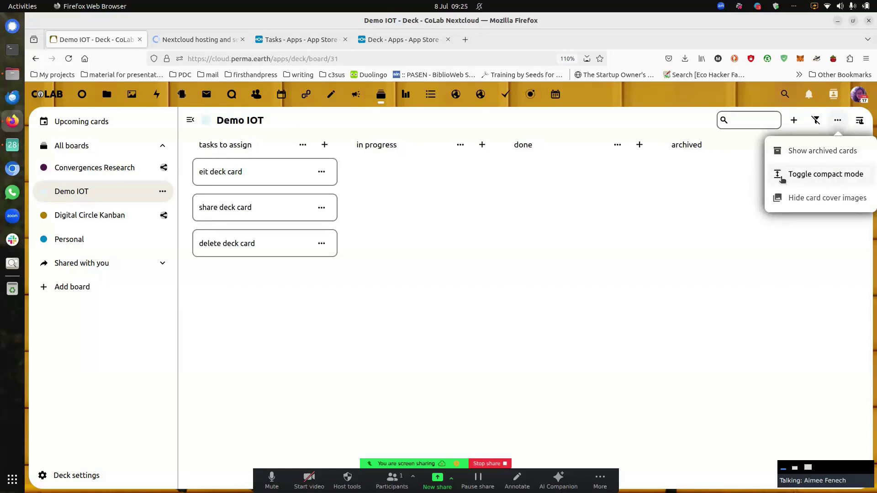
Add the "Later" tag to the "eit deck card" and assign the only available user to it
left_click(281, 182)
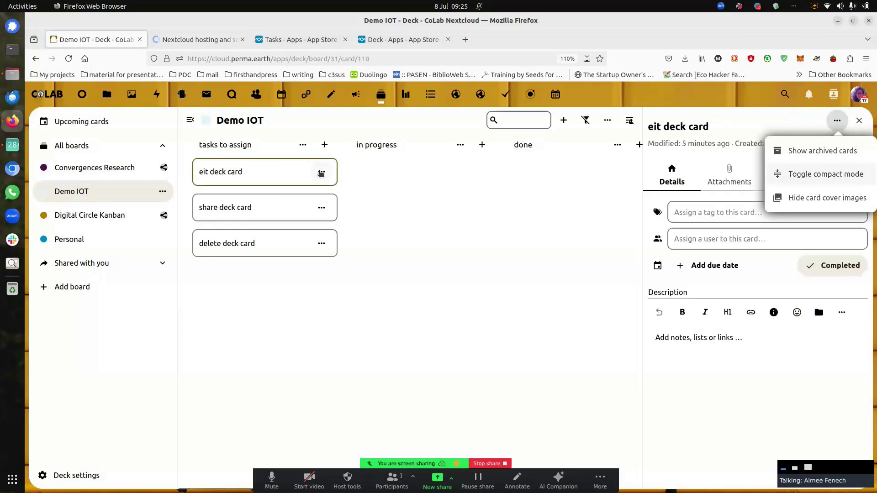
left_click(737, 209)
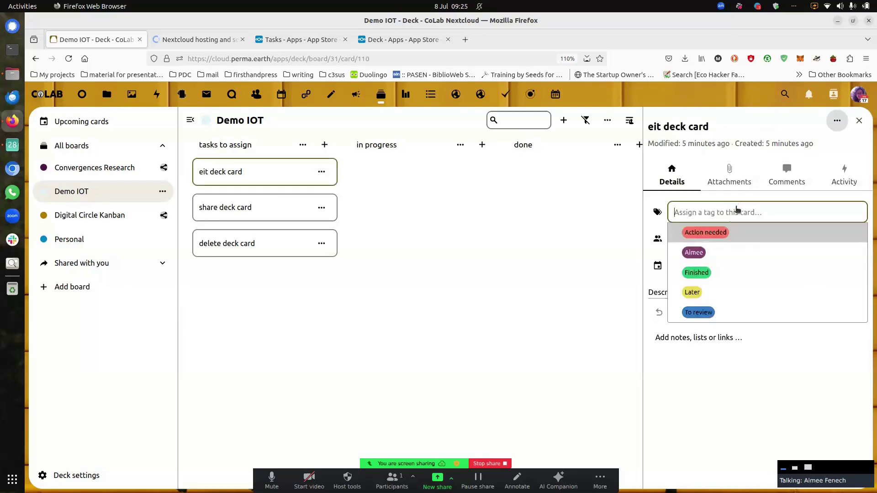
left_click(697, 294)
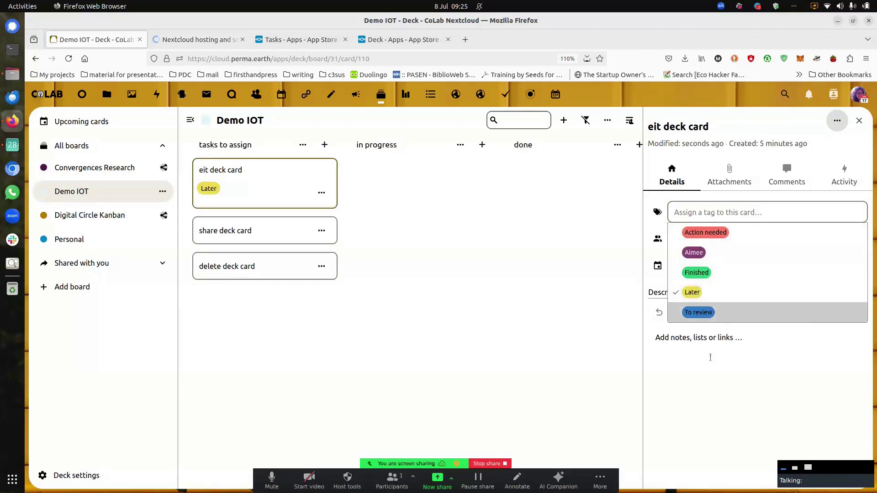
left_click(710, 238)
left_click(718, 266)
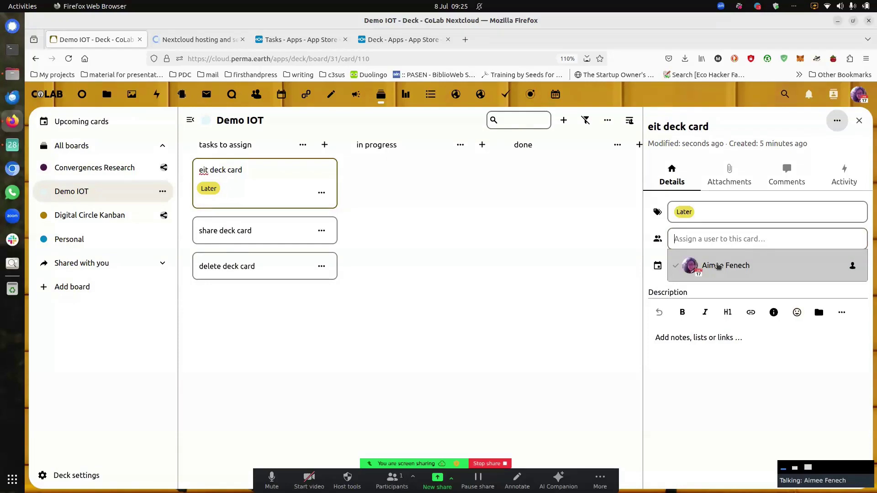
Set the due date of the "eit deck card" to this weekend, Saturday 8:00 AM
left_click(737, 353)
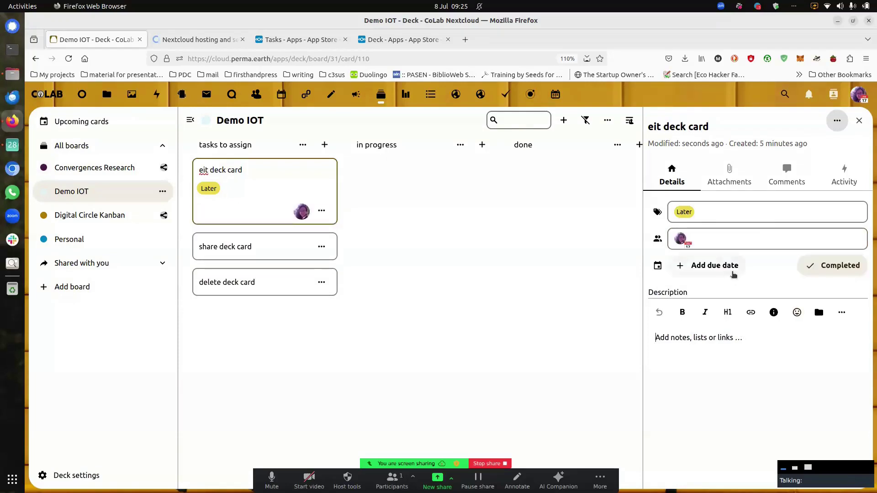
left_click(712, 266)
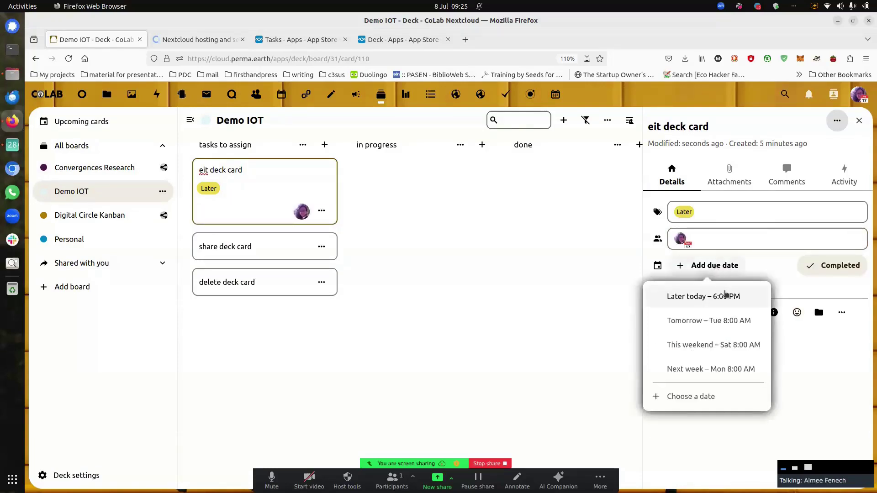
left_click(736, 345)
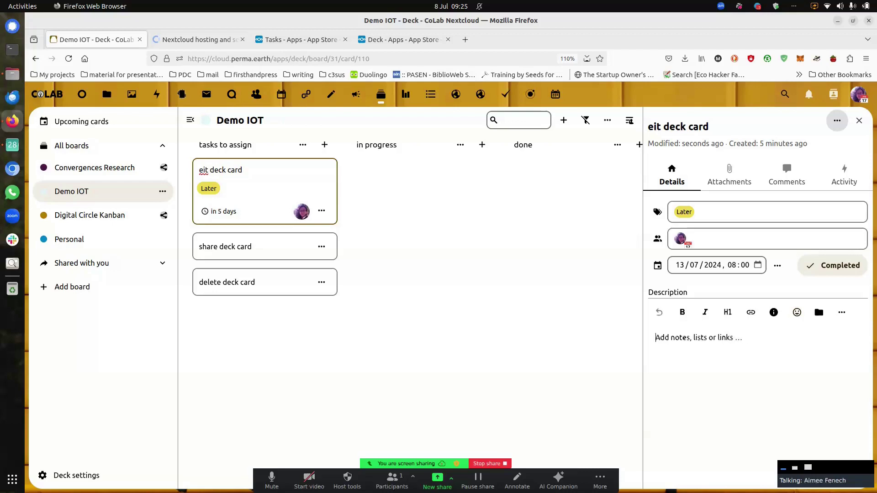
Enter the description "have fun doing this task" and, below it, "all instructions are as discussed in the x folder" with a heart-eyes emoji
type("a")
key("BackSpace")
type("have fun doing this task")
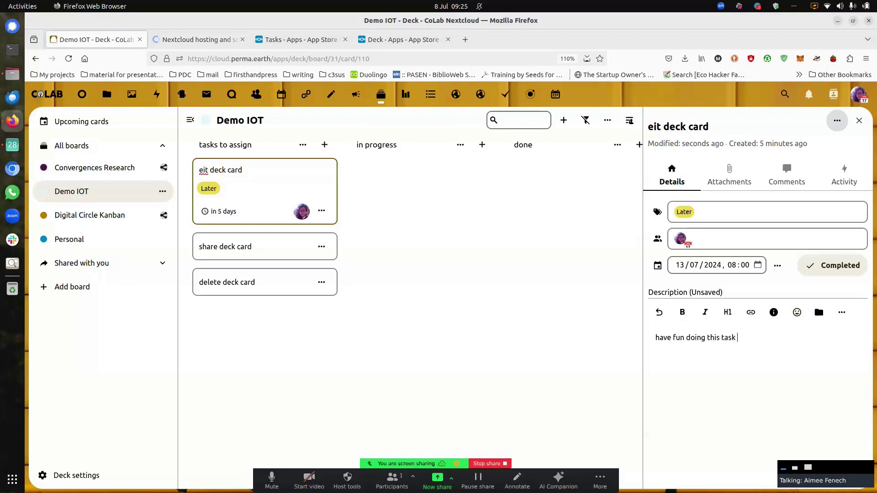
key("Return")
type("al")
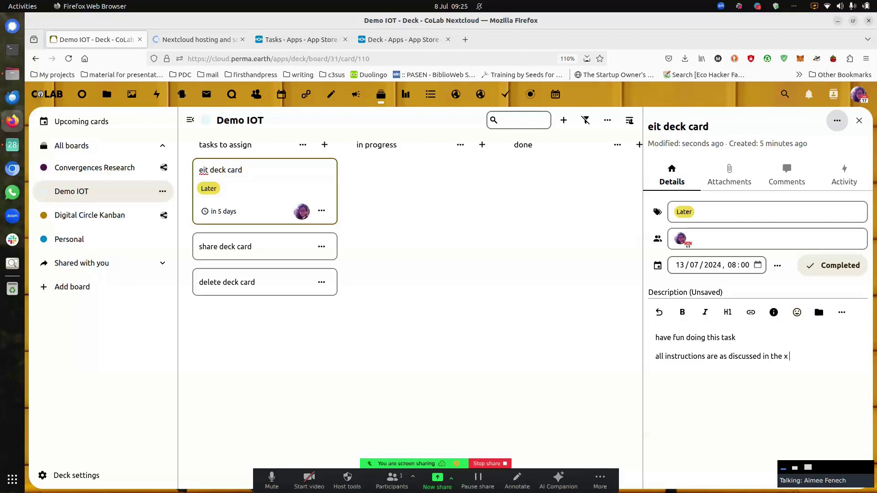
type("r")
left_click(797, 312)
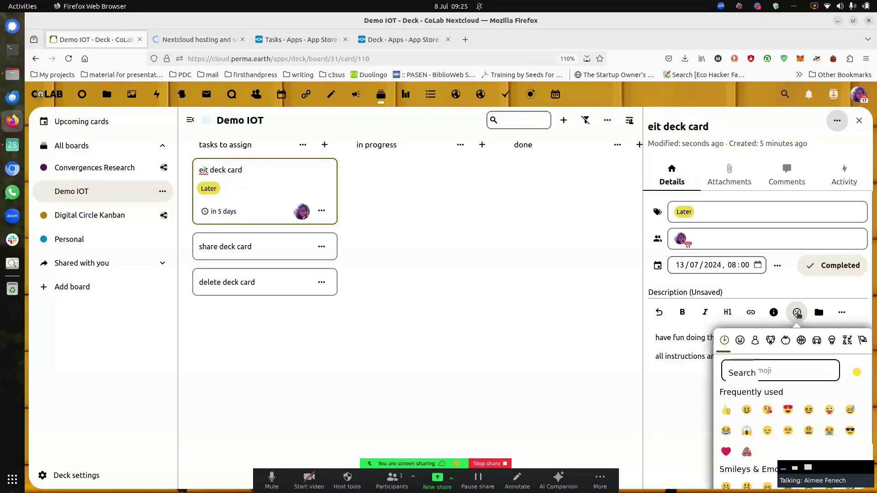
left_click(788, 409)
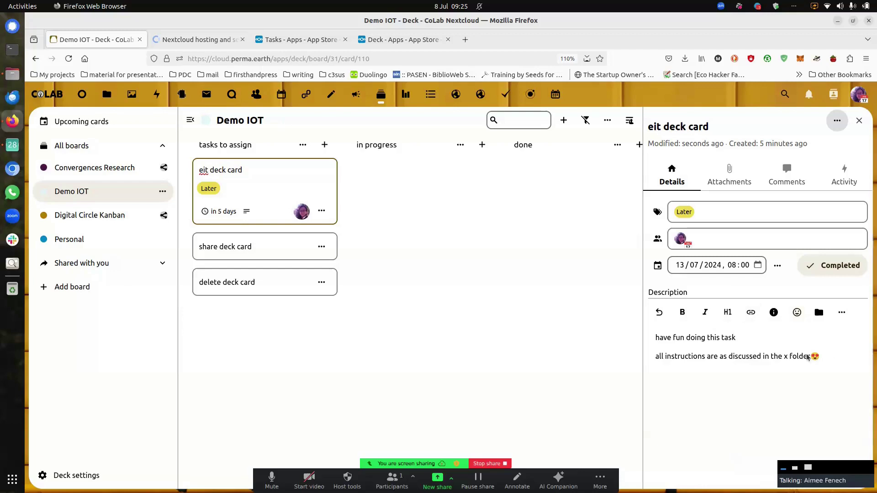
key("Return")
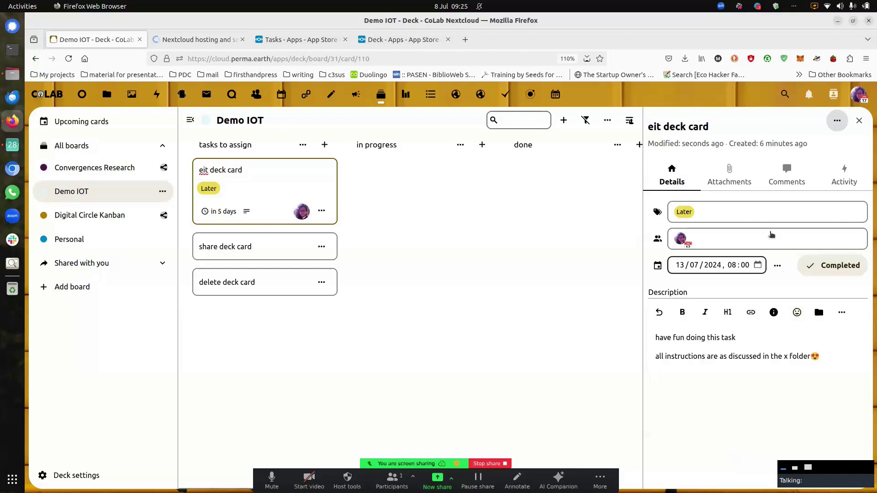
Review the comments, activity history and attachments of the "eit deck card", ending back on its details
left_click(791, 176)
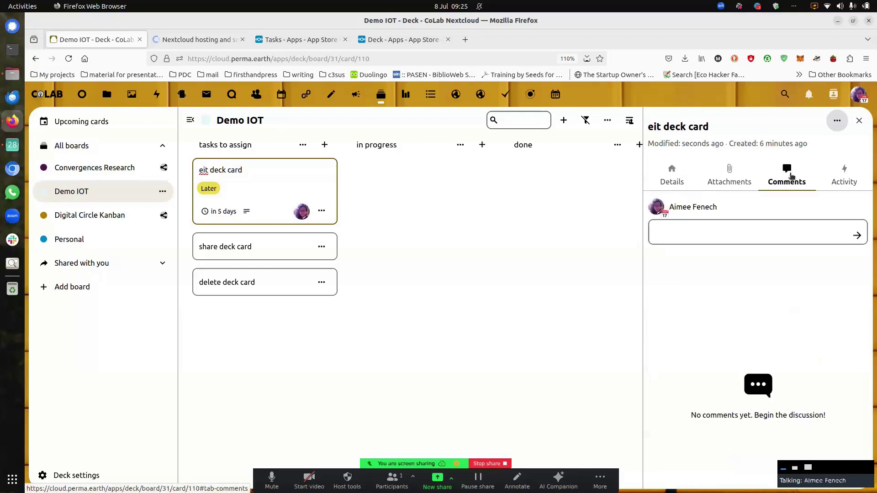
left_click(844, 182)
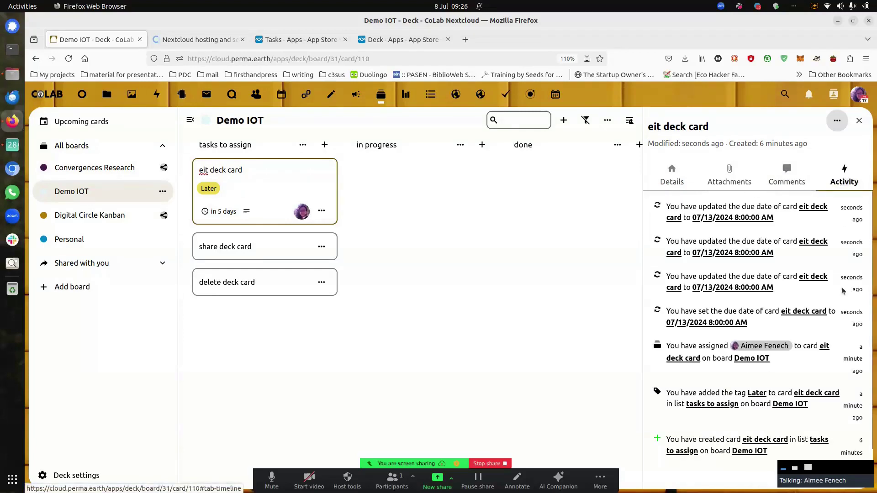
scroll(826, 286, "down", 2)
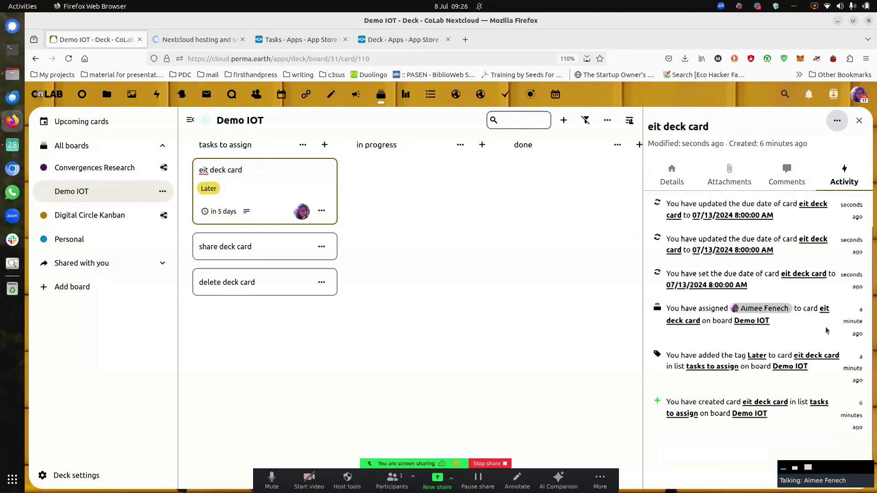
left_click(730, 175)
left_click(682, 177)
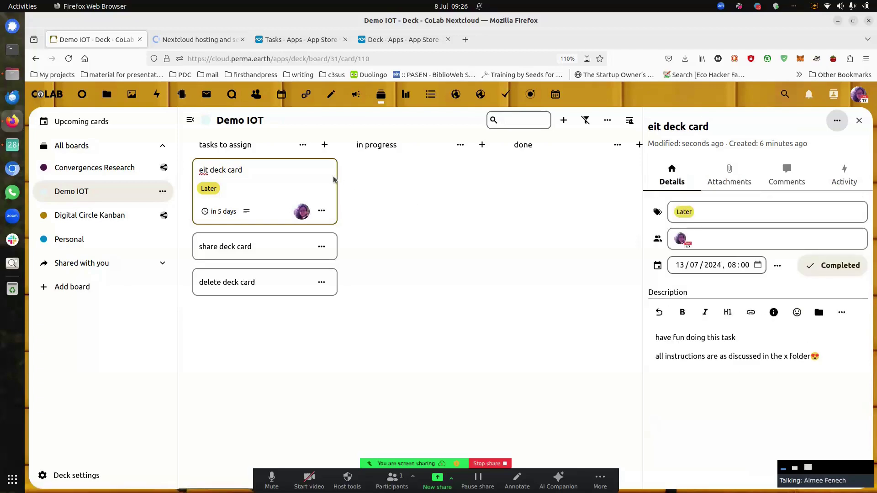
Add a list named "later" to the Demo IOT board and close the card details
left_click(566, 122)
type("test")
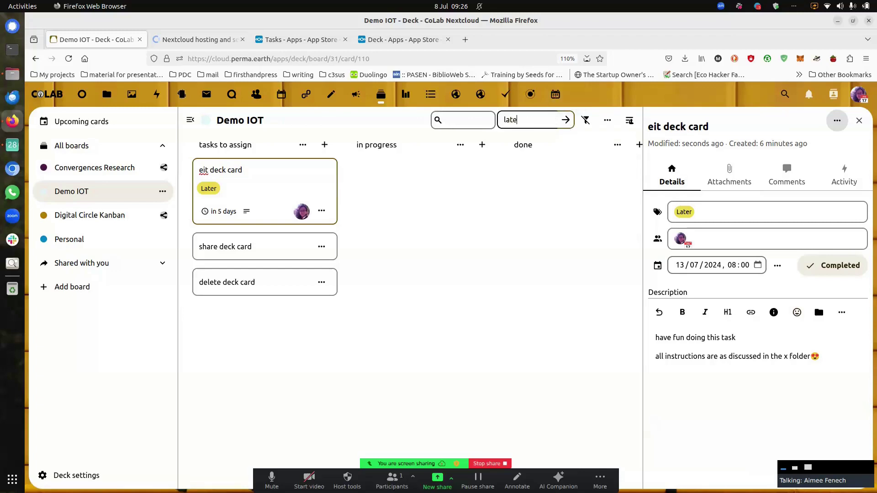
key("Return")
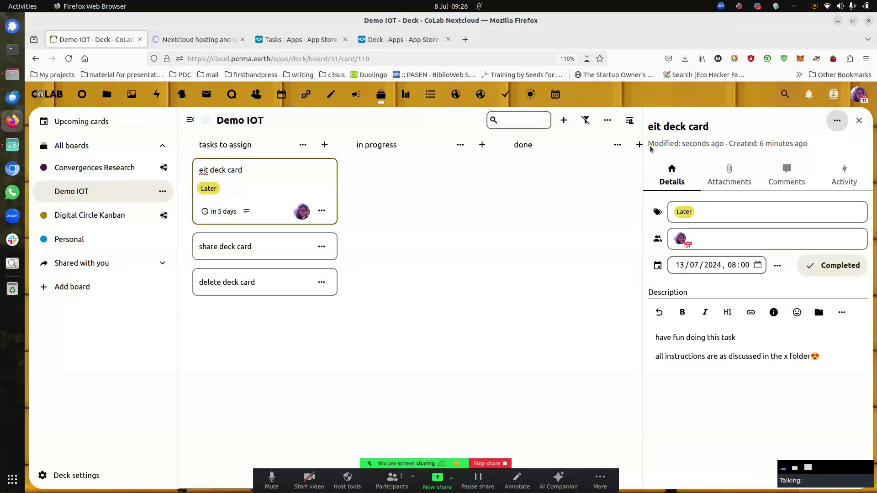
left_click(859, 120)
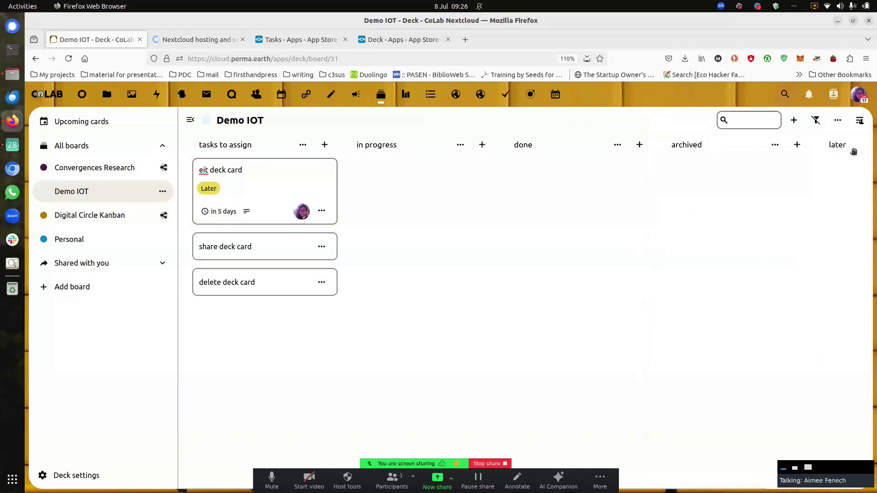
Place the "later" list directly after "tasks to assign" and move the "eit deck card" into it
left_click_drag(837, 147, 381, 147)
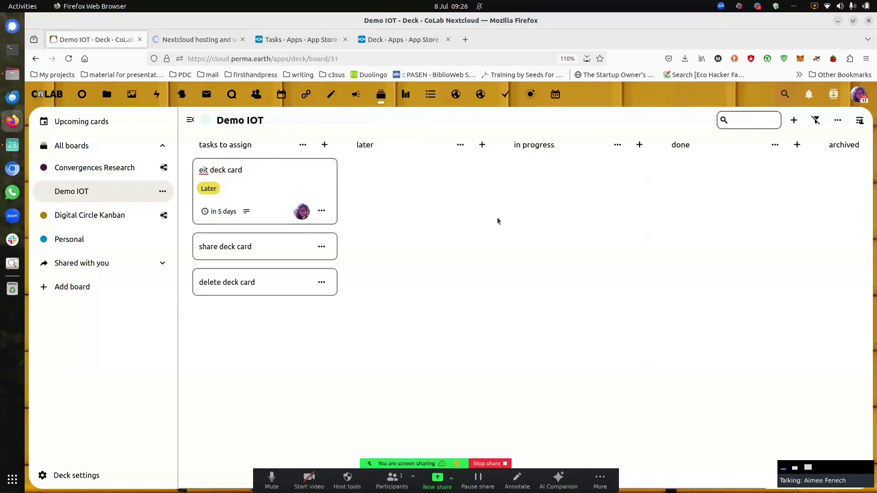
left_click_drag(275, 177, 423, 194)
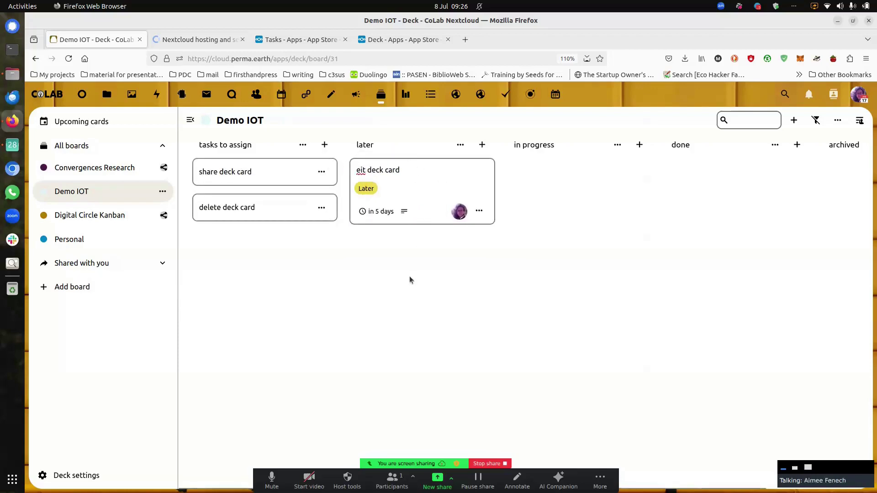
Replace the "Later" tag on the "eit deck card" with "Action needed" and clear the board's tag filter
left_click(372, 192)
left_click(392, 190)
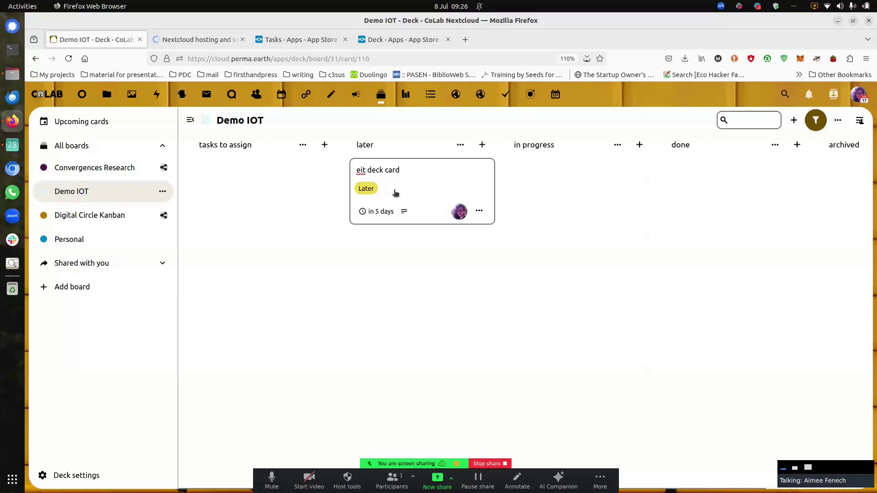
left_click(722, 214)
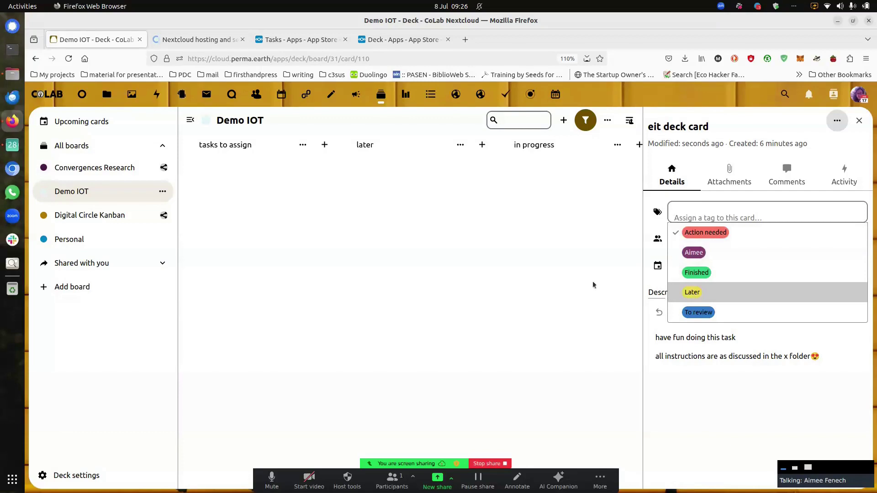
left_click(578, 278)
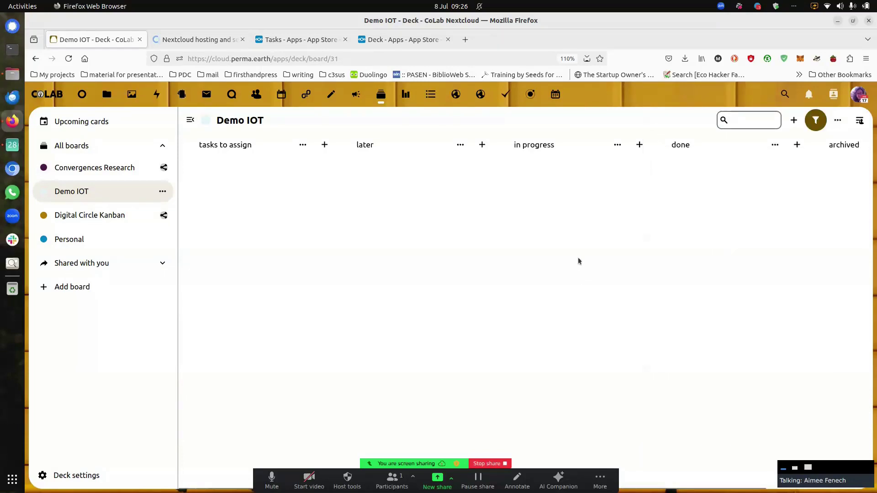
left_click(815, 120)
left_click(716, 217)
left_click(662, 223)
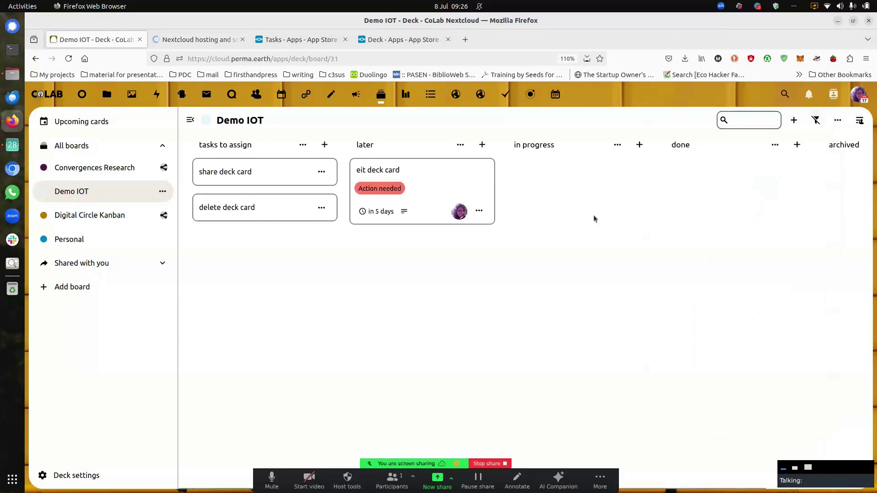
Switch the Demo IOT board to compact mode and back to the full card view
left_click(836, 120)
left_click(837, 173)
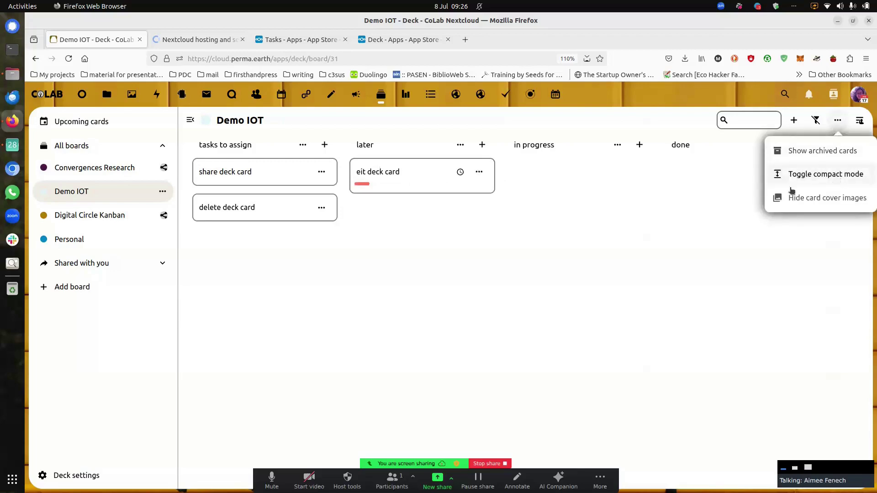
left_click(563, 210)
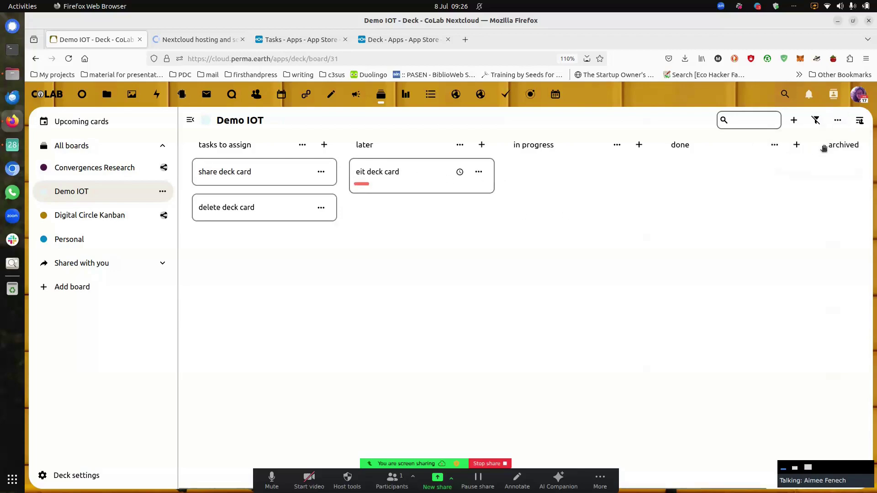
left_click(838, 121)
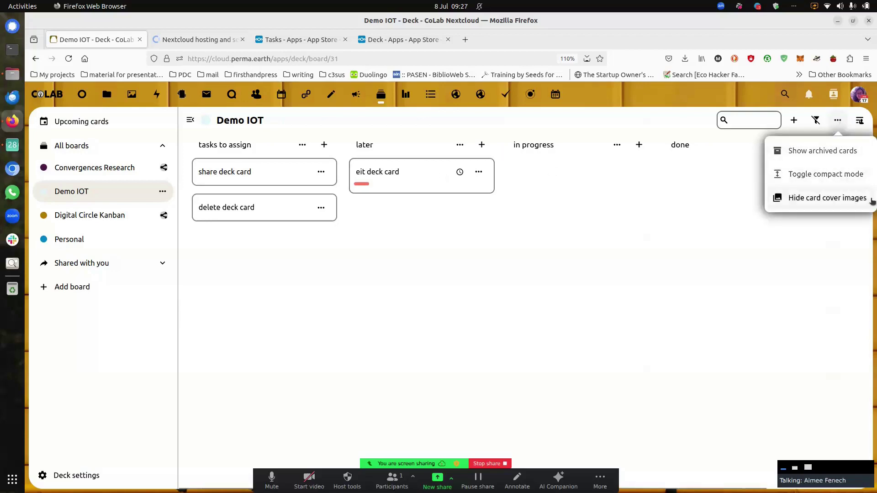
left_click(856, 181)
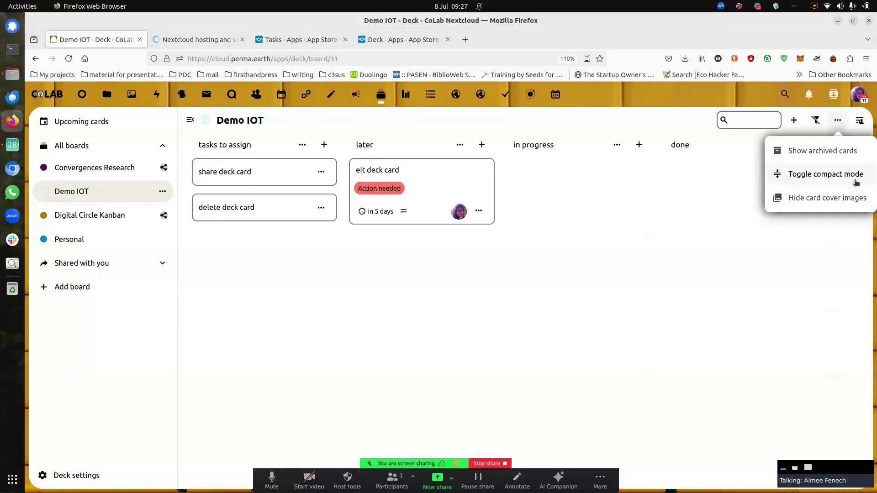
left_click(612, 211)
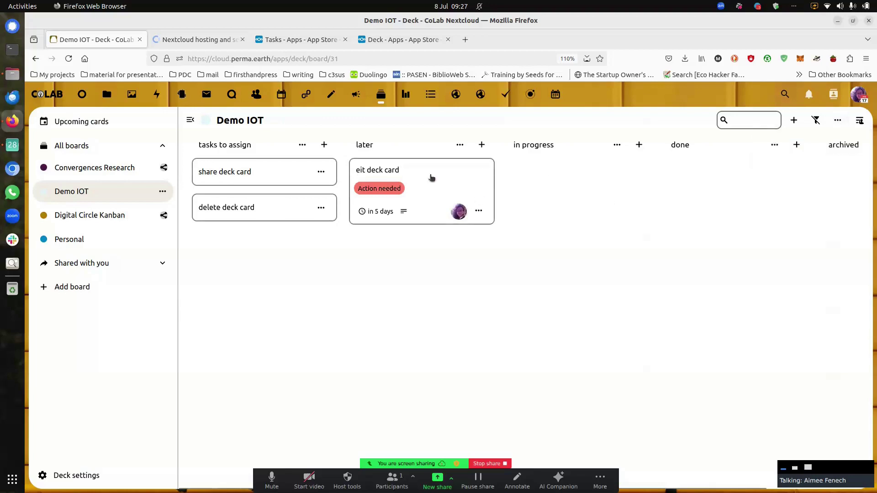
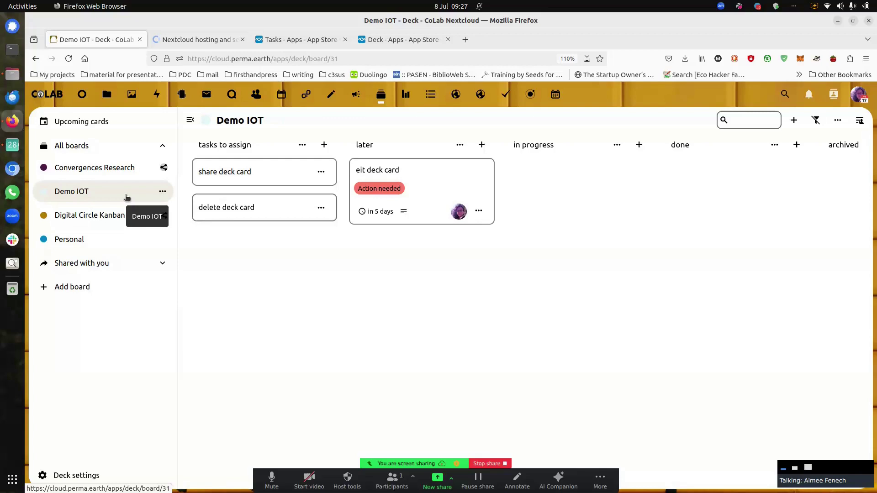
Open the Demo IOT board's details and share the board with the IOT group
left_click(163, 192)
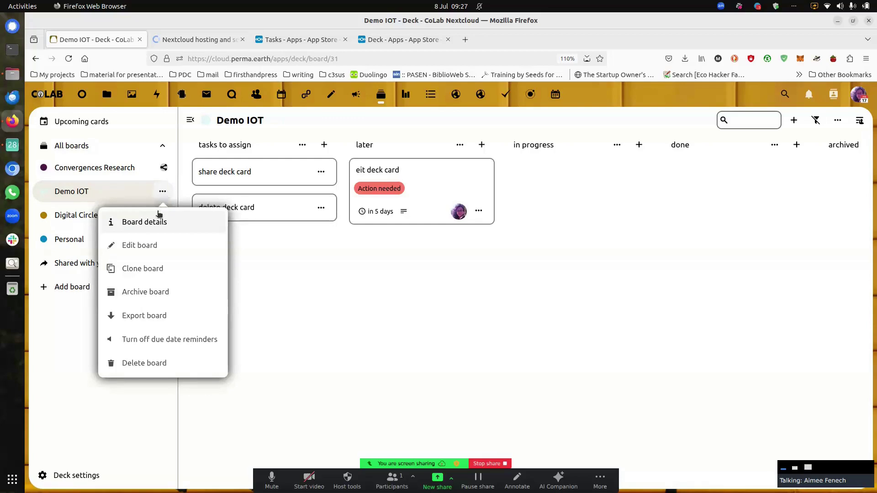
left_click(167, 225)
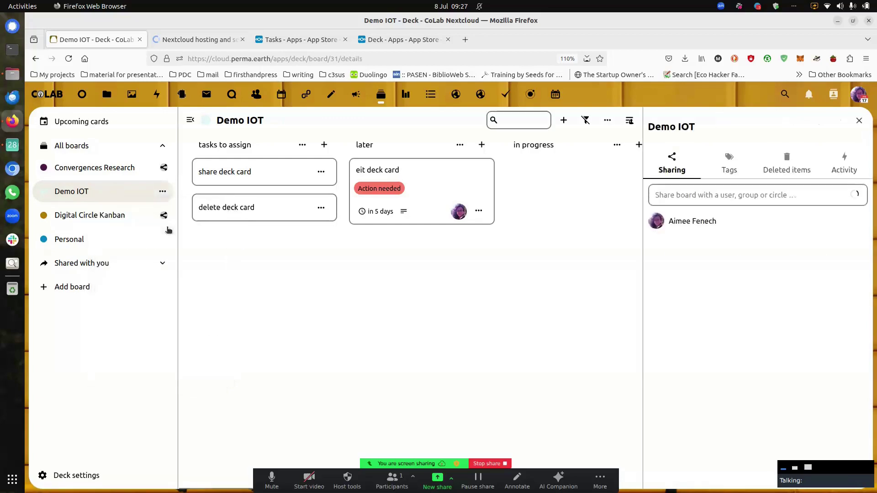
left_click(161, 194)
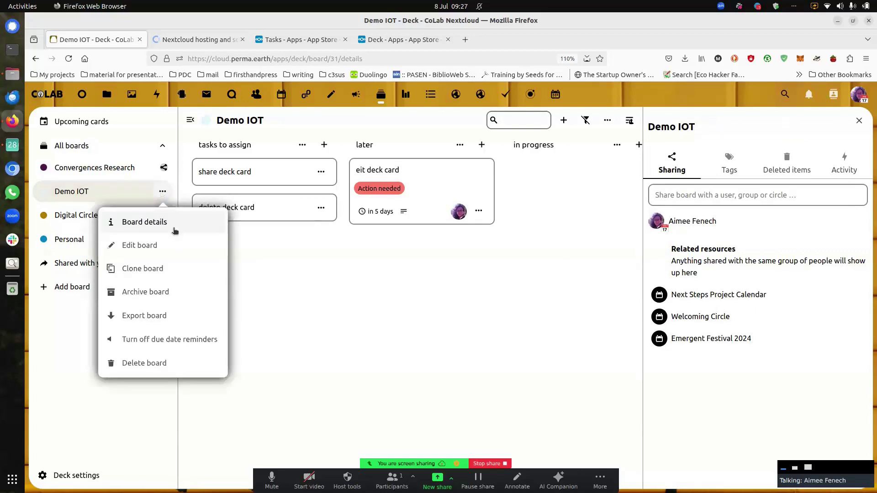
left_click(665, 197)
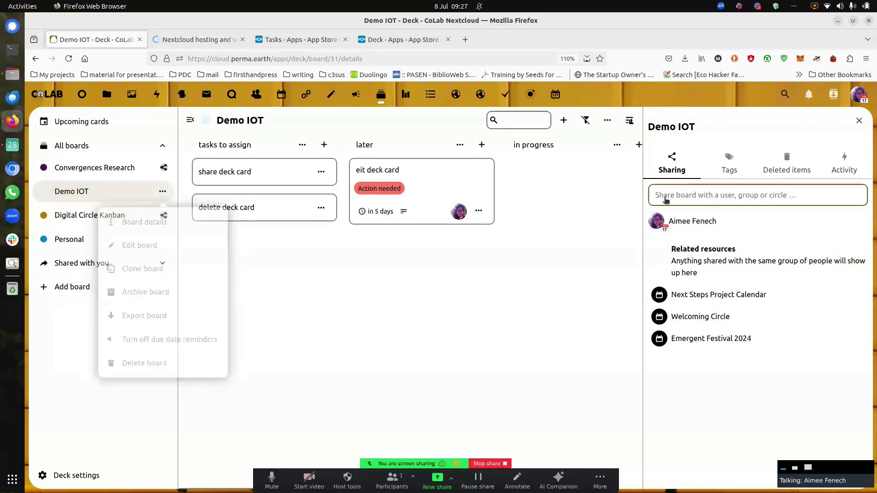
type("iot")
left_click(680, 222)
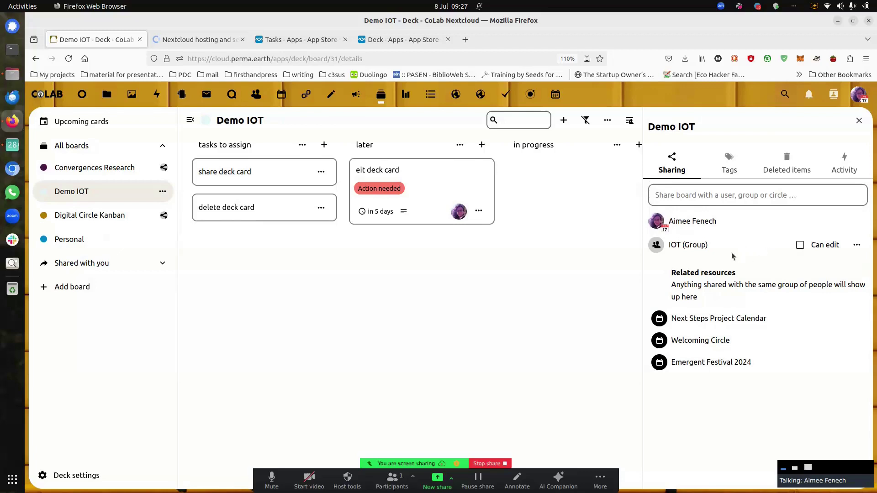
Grant the IOT group permission to edit, share and manage the Demo IOT board
left_click(801, 248)
left_click(857, 246)
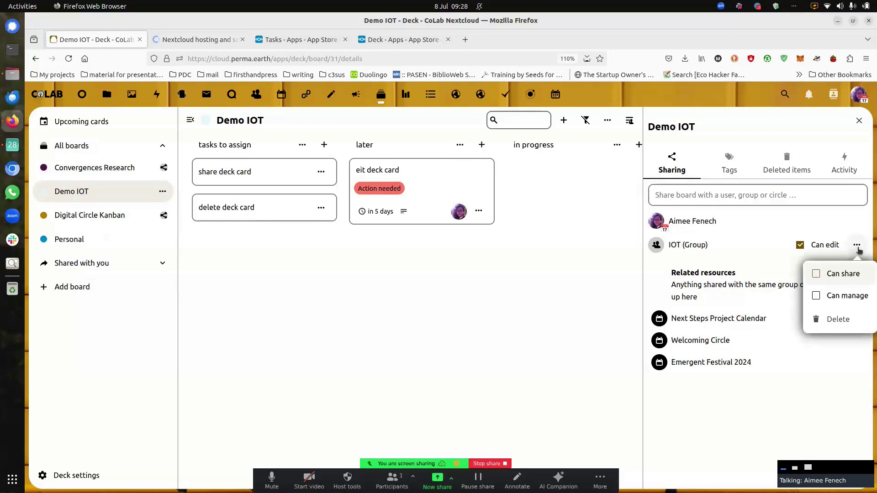
left_click(850, 275)
left_click(848, 296)
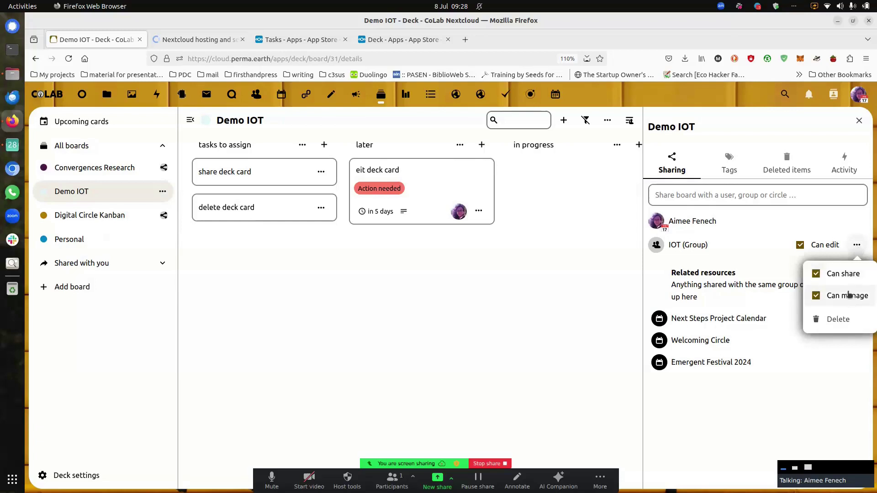
left_click(860, 249)
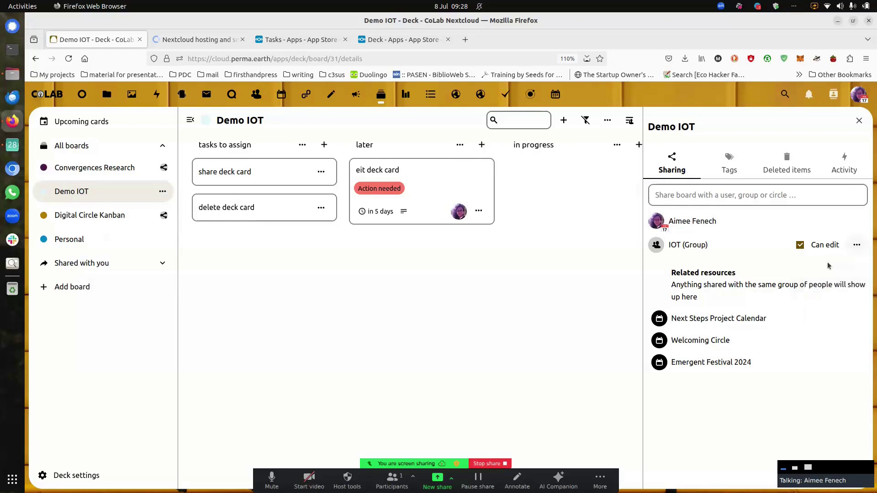
Review the Demo IOT board's tags, deleted items and activity history, return to its sharing settings and close the board details
left_click(739, 165)
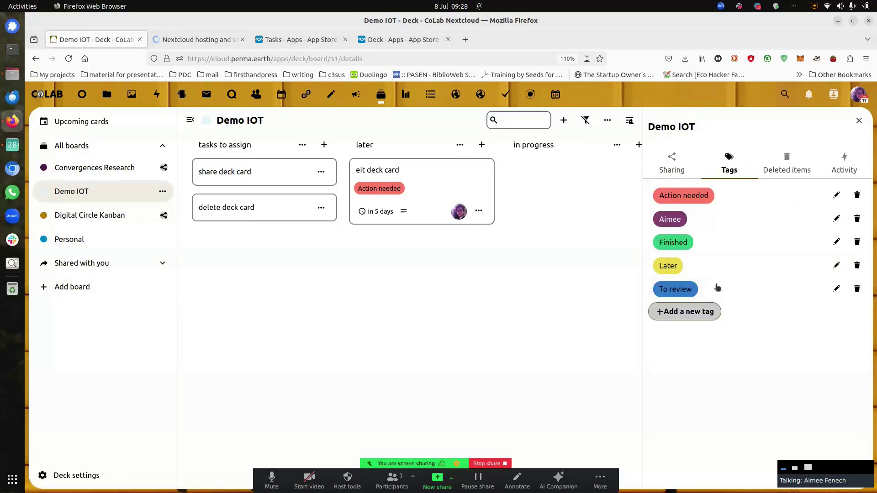
left_click(789, 160)
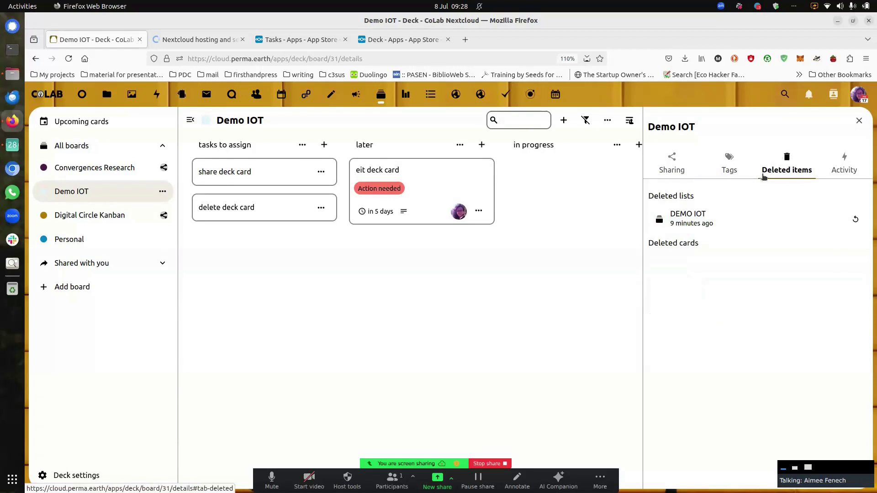
left_click(849, 164)
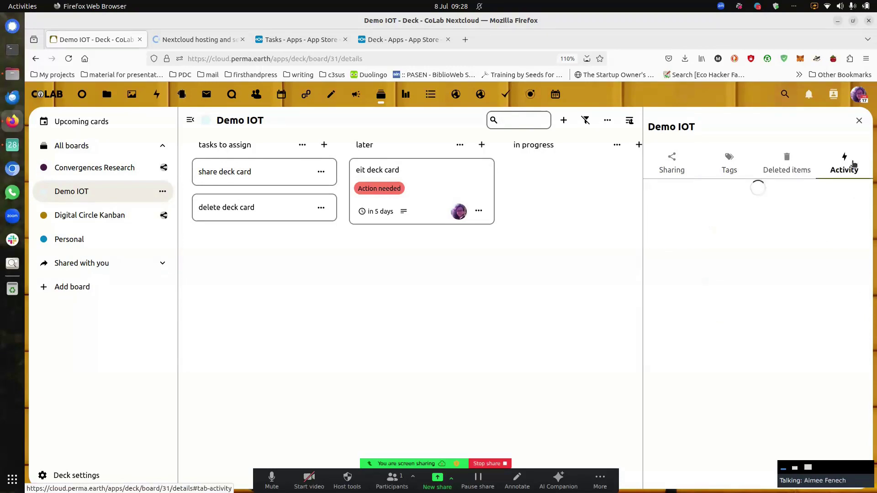
scroll(833, 235, "down", 2)
scroll(832, 232, "down", 4)
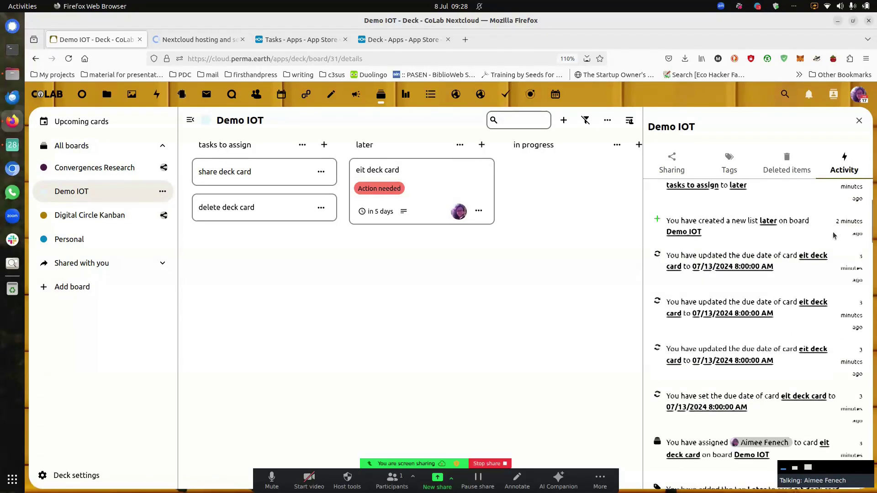
scroll(761, 190, "up", 6)
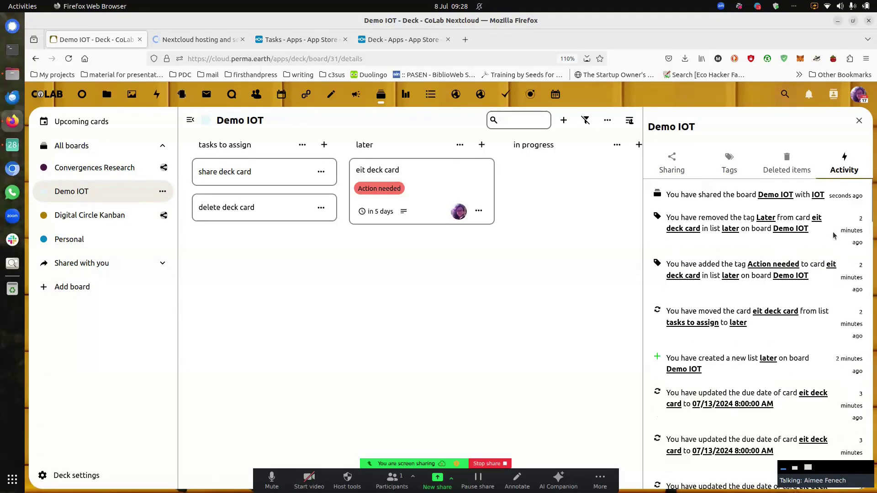
left_click(676, 169)
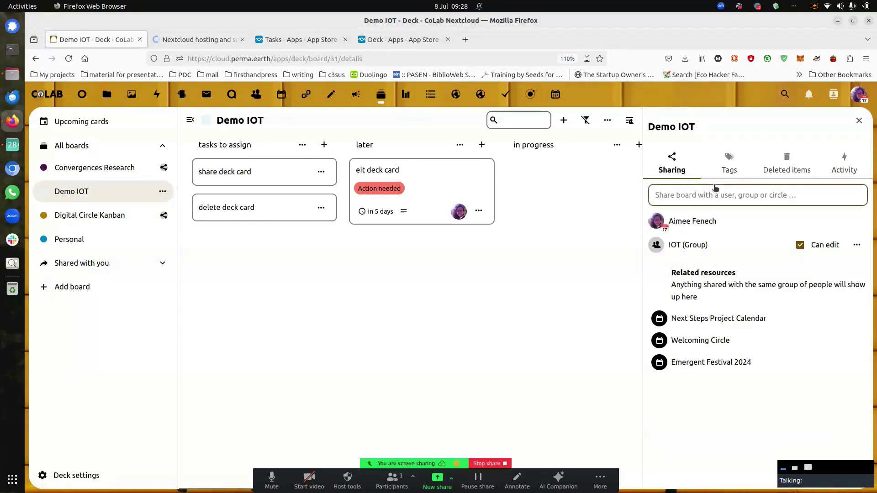
left_click(858, 121)
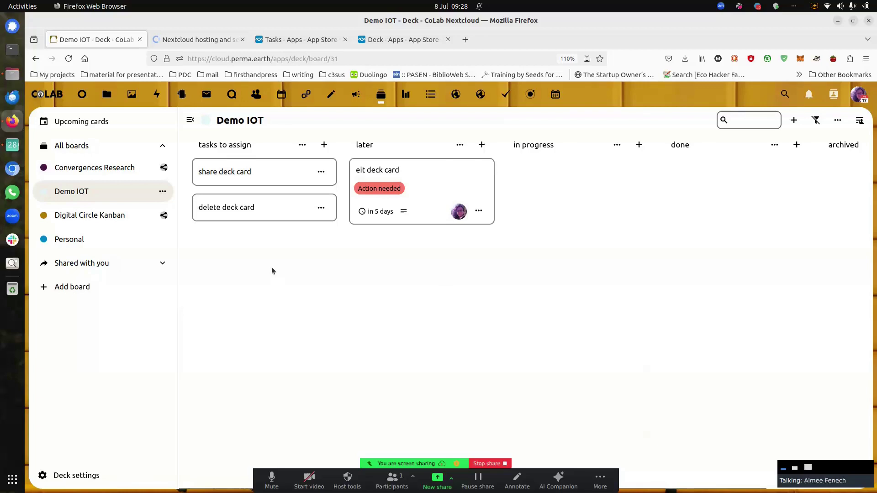
Switch to the Tasks app, delete the Demo IOT task list and open the "Deck: Demo IOT" list
left_click(506, 94)
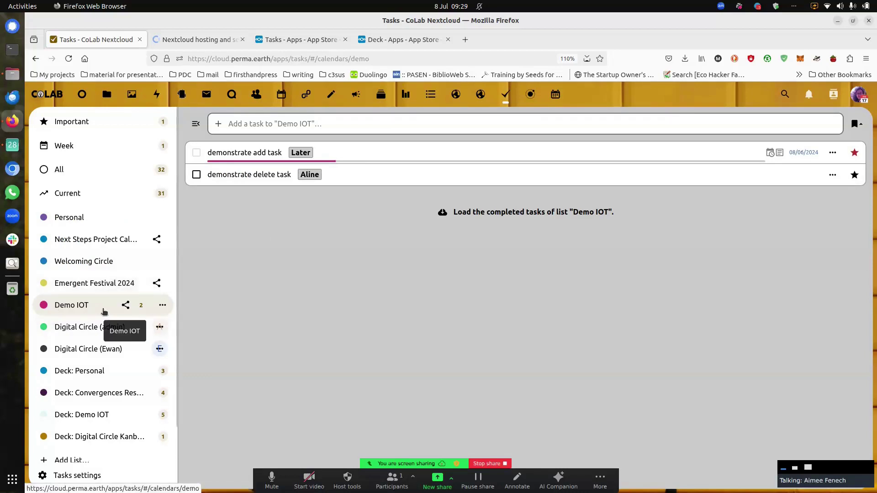
scroll(105, 322, "down", 1)
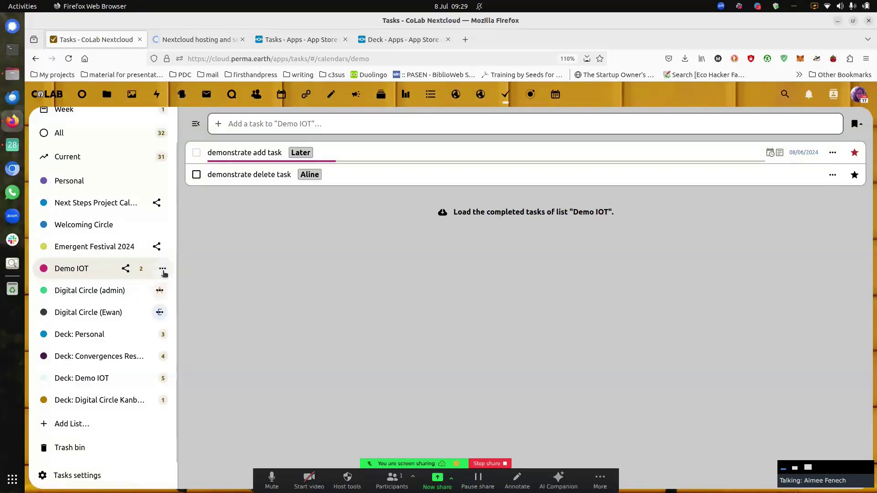
left_click(163, 270)
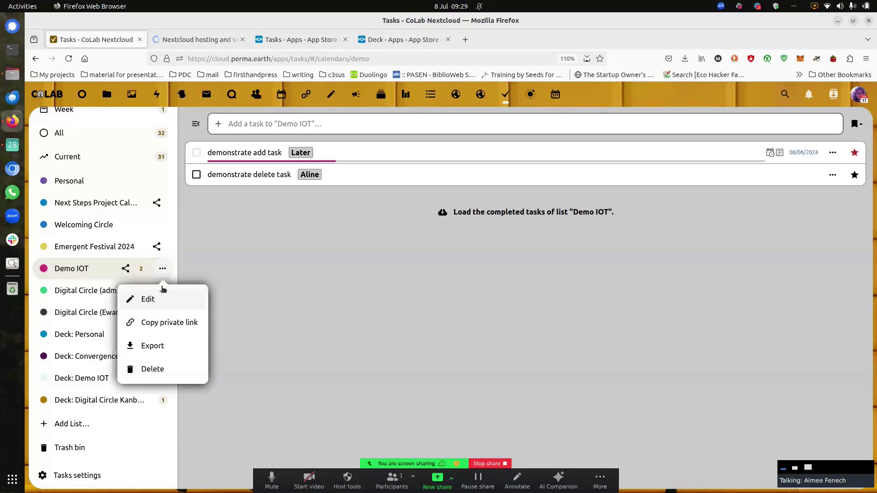
left_click(152, 369)
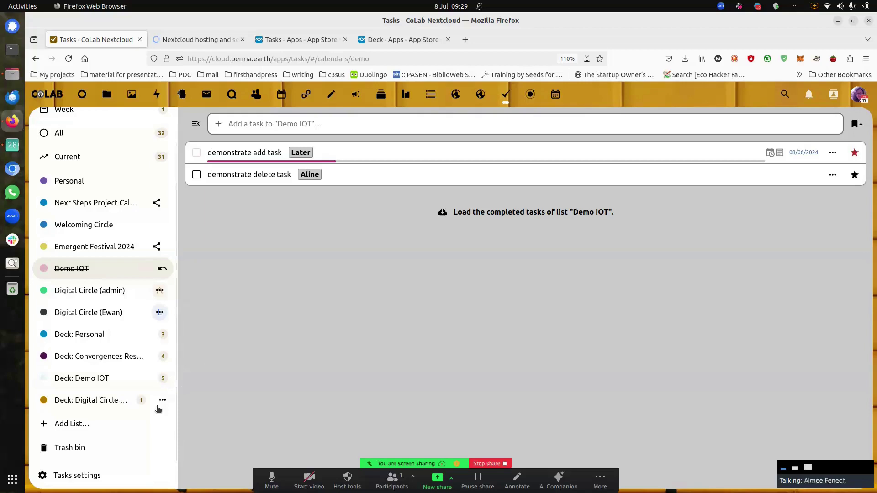
left_click(102, 386)
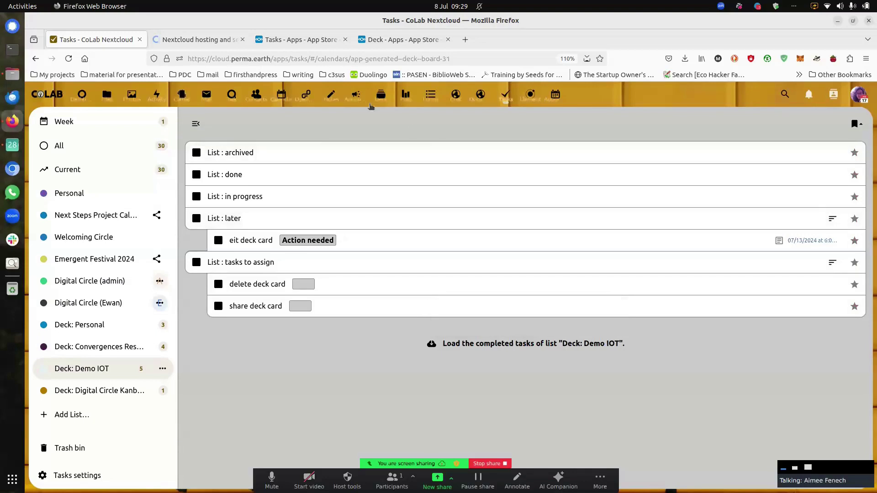
Switch back to the Deck app and add a card named "ideas" to the "in progress" list
left_click(384, 100)
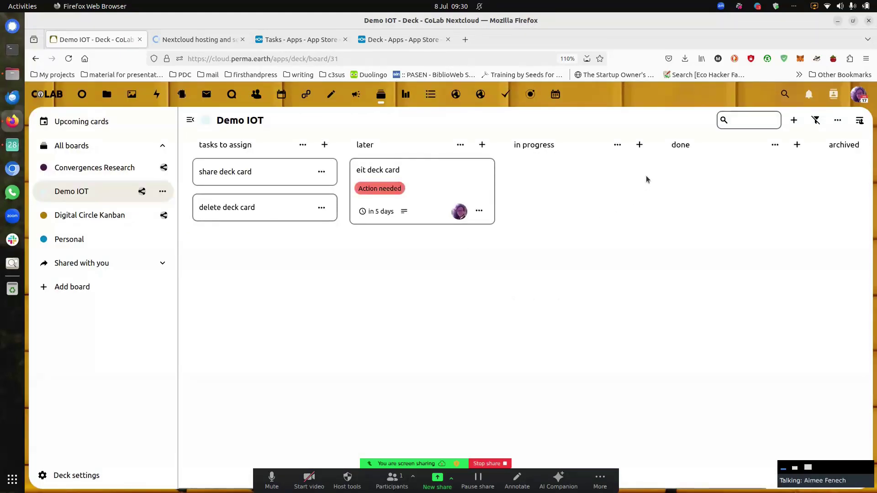
left_click(639, 145)
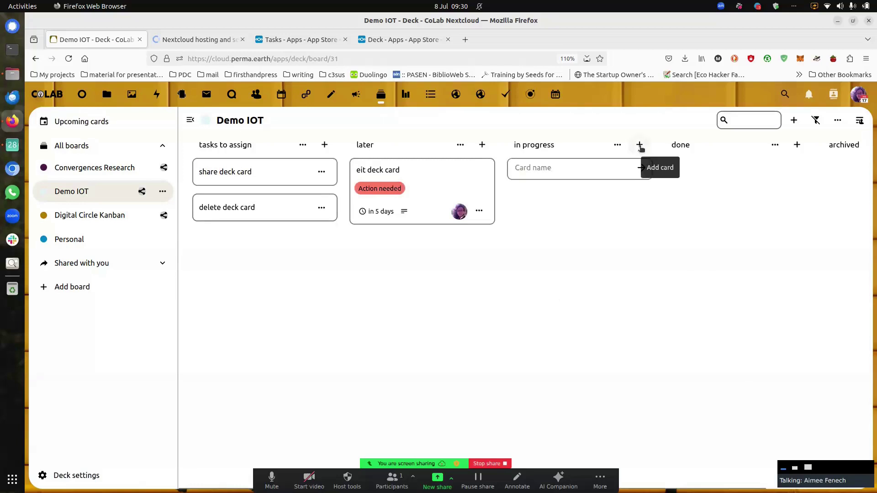
type("ideas")
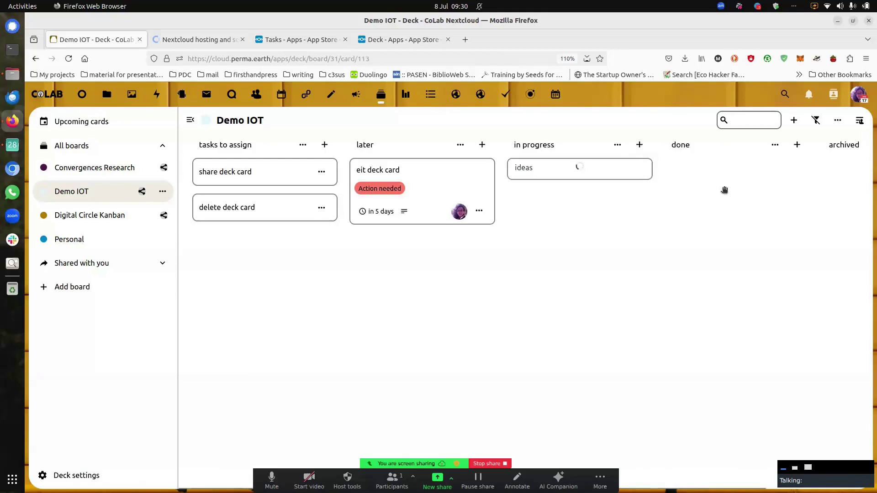
Close the "ideas" card details, move "share deck card" to the "done" list and mark it as done
key("Return")
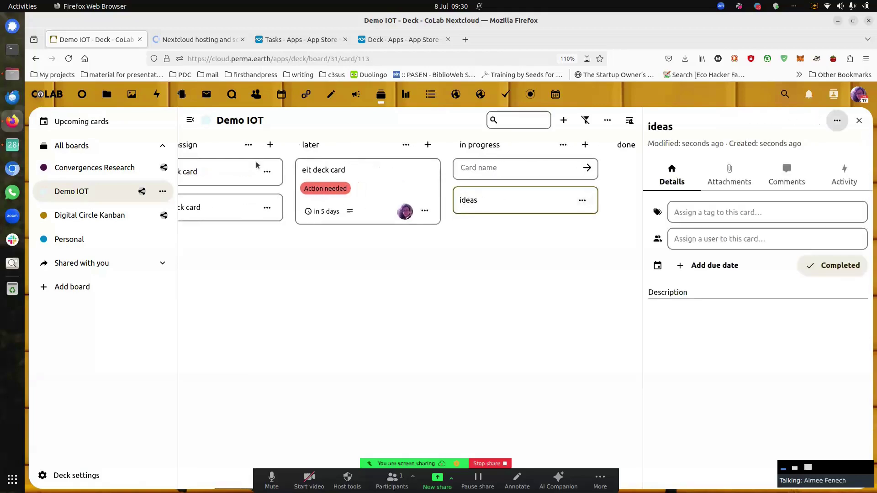
left_click(860, 121)
left_click_drag(215, 173, 665, 167)
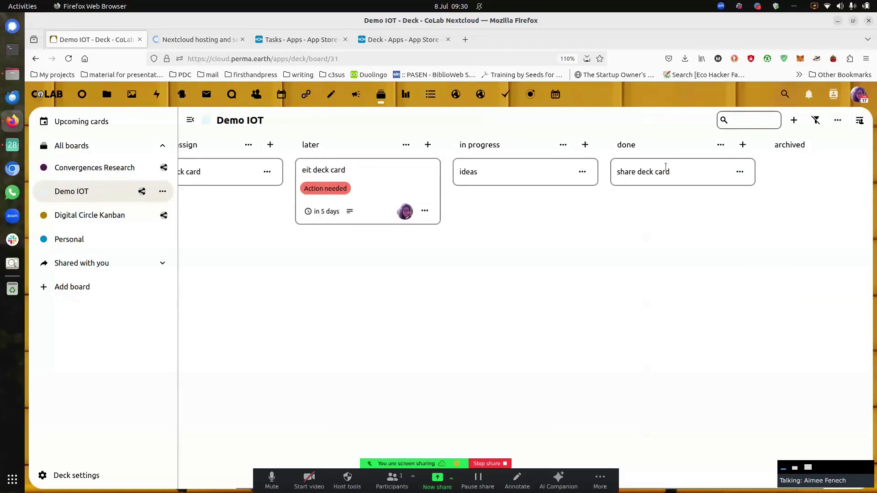
left_click(740, 172)
left_click(742, 255)
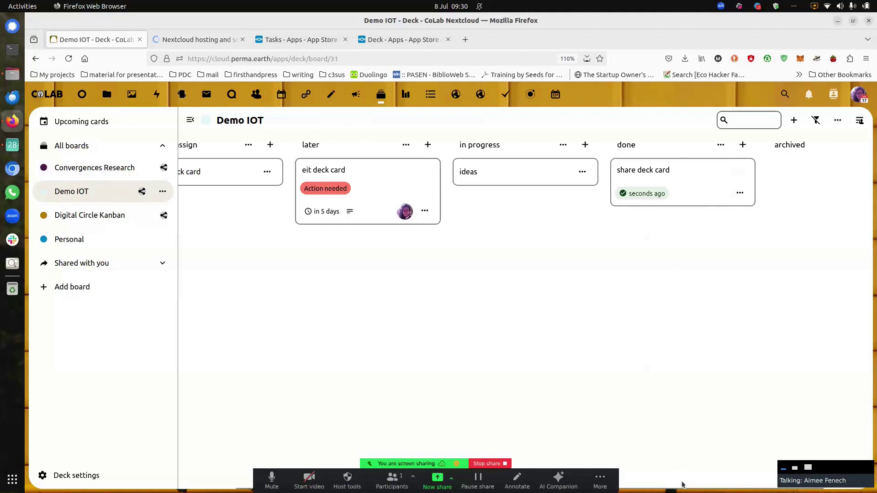
left_click_drag(681, 485, 574, 479)
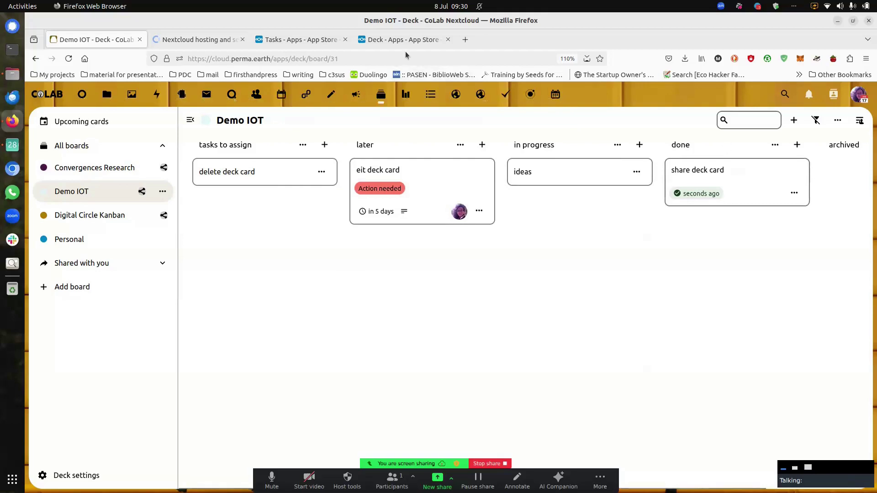
Open the Tasks app in a new tab and examine the "ideas", "eit deck card" and "delete deck card" tasks of "Deck: Demo IOT"
right_click(510, 101)
left_click(548, 109)
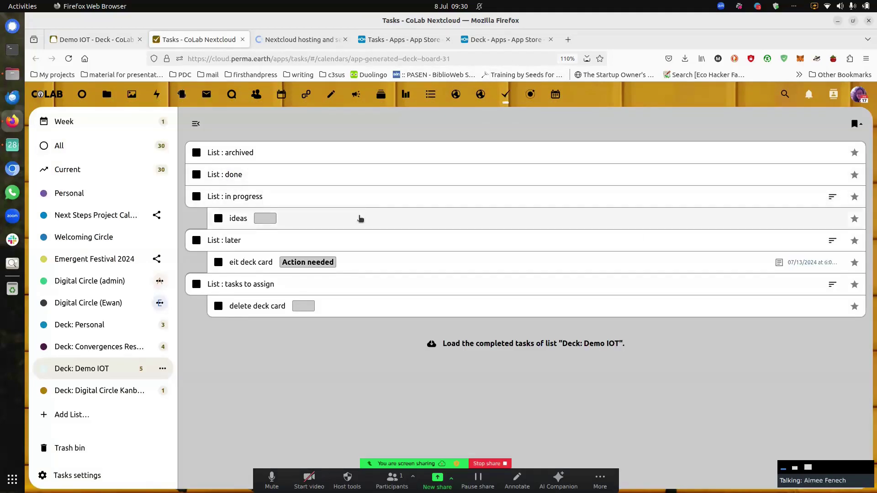
left_click(361, 219)
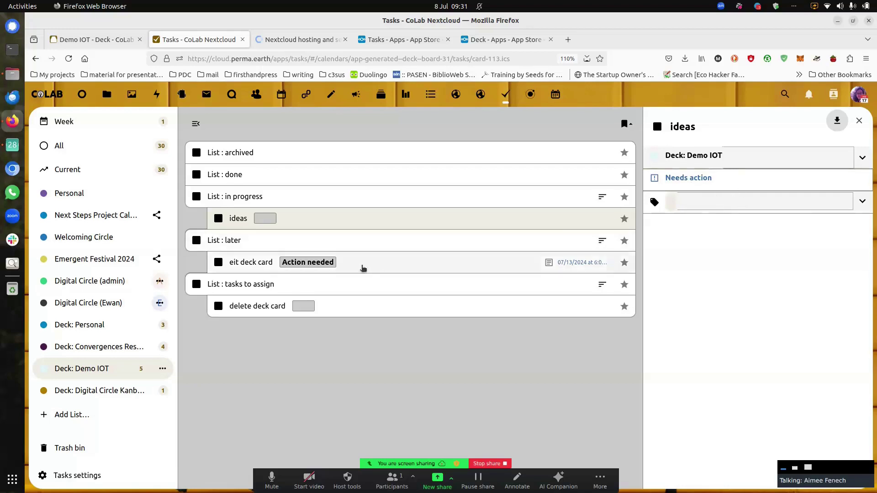
left_click(363, 267)
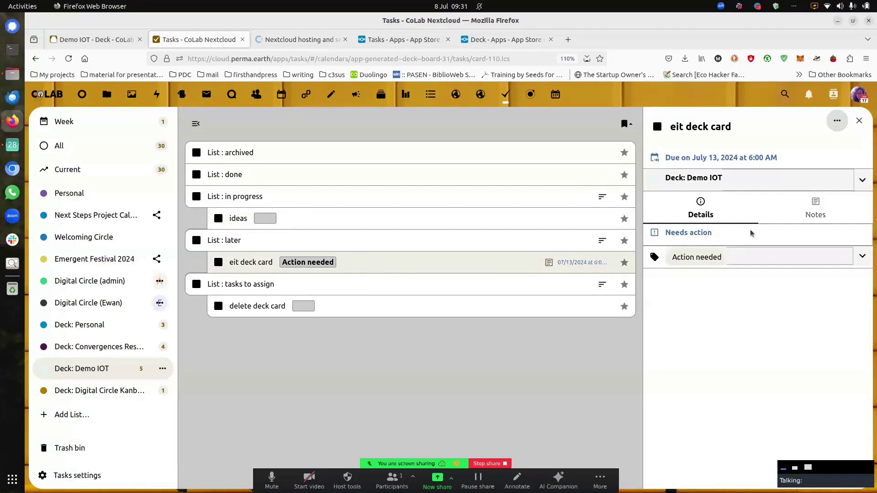
left_click(827, 209)
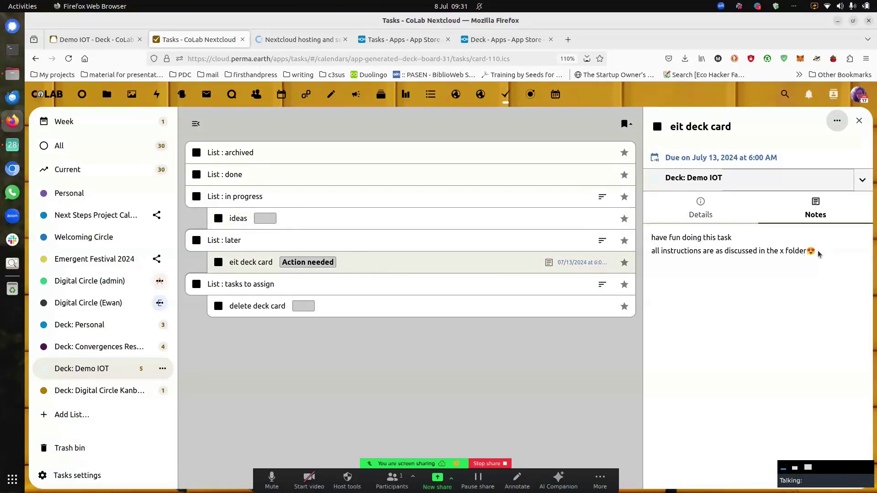
left_click(715, 221)
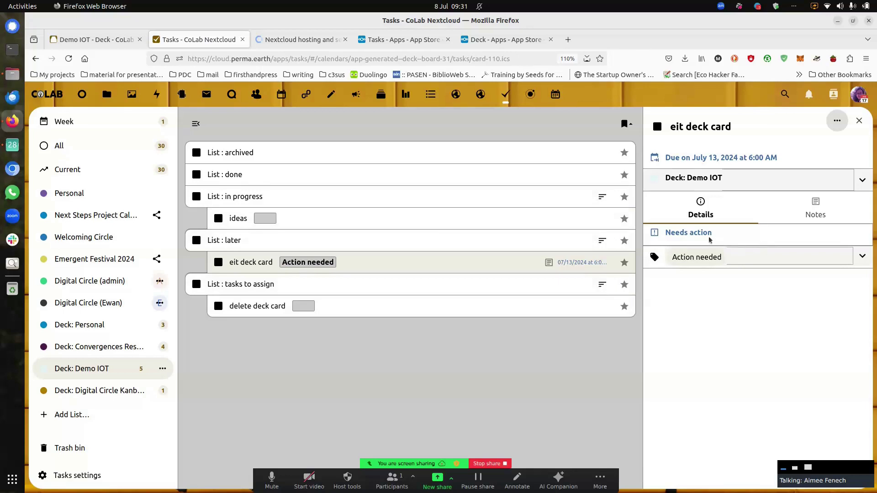
left_click(411, 310)
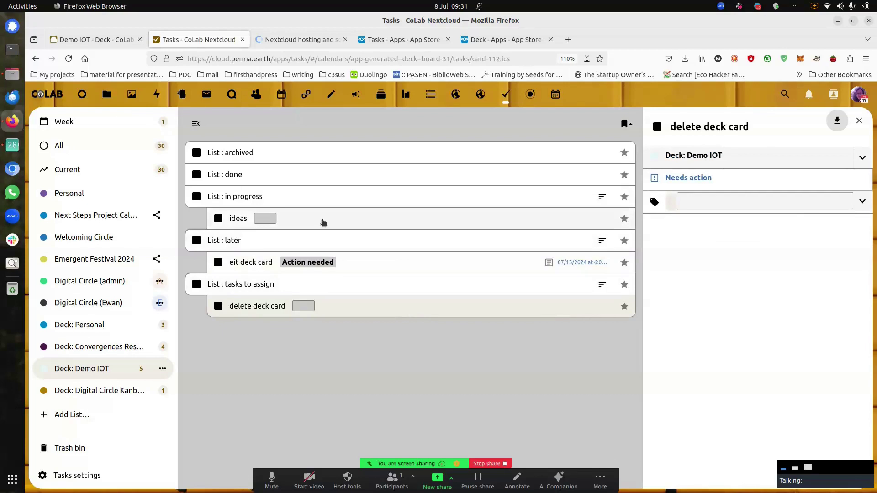
left_click(323, 222)
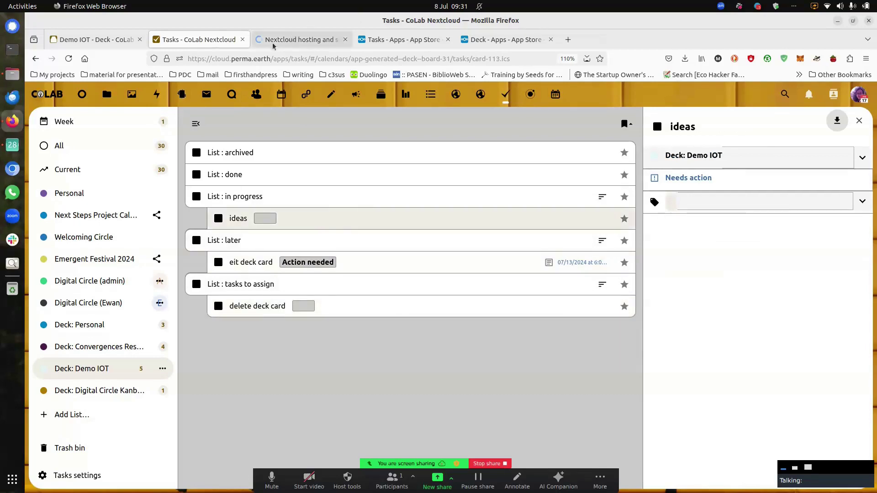
Compare the Demo IOT board with its task list, review the notes and details of "eit deck card" and close them
left_click(105, 38)
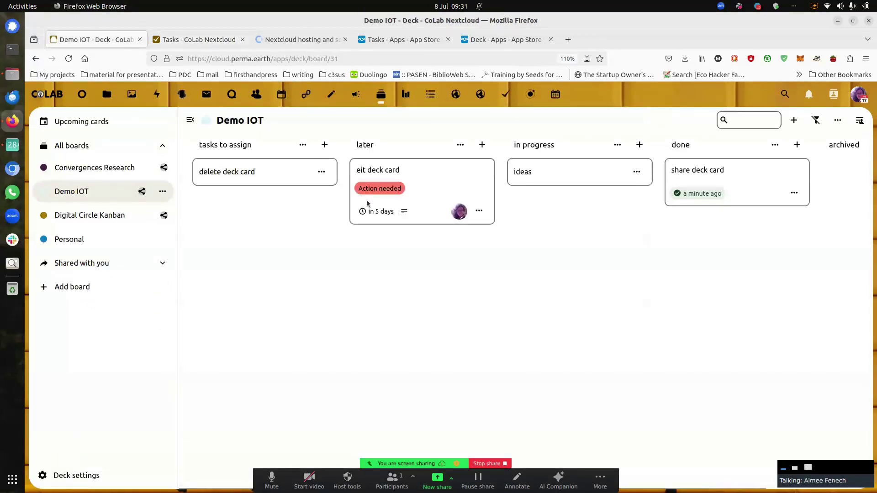
left_click(206, 40)
left_click(344, 263)
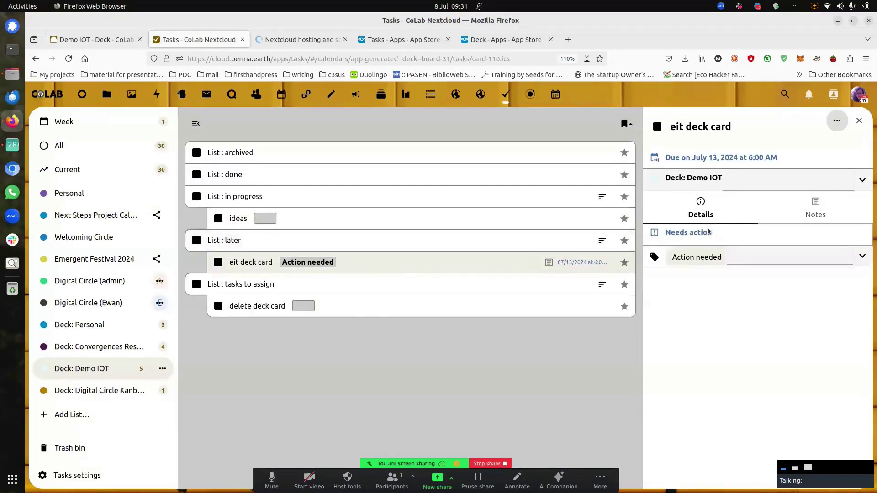
left_click(819, 209)
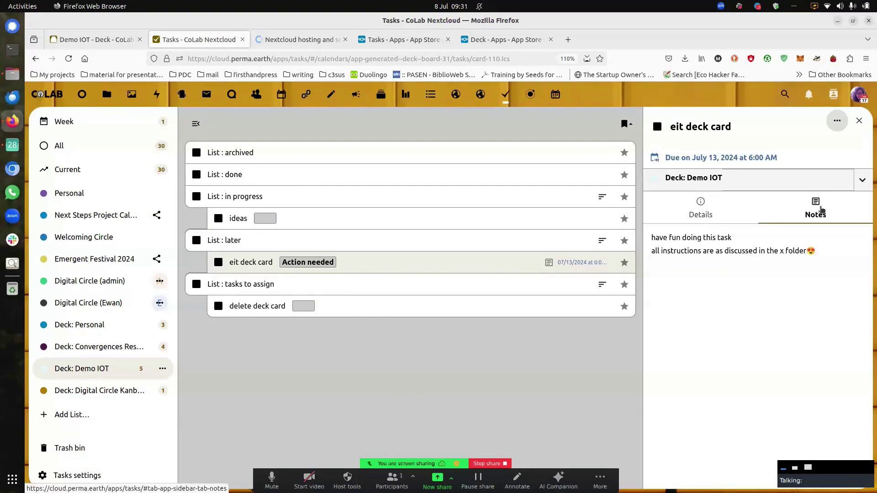
left_click(696, 207)
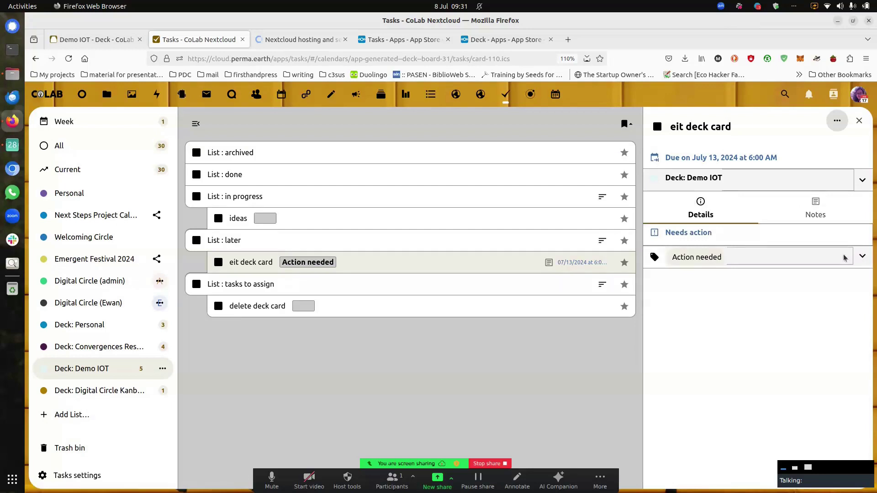
left_click(453, 351)
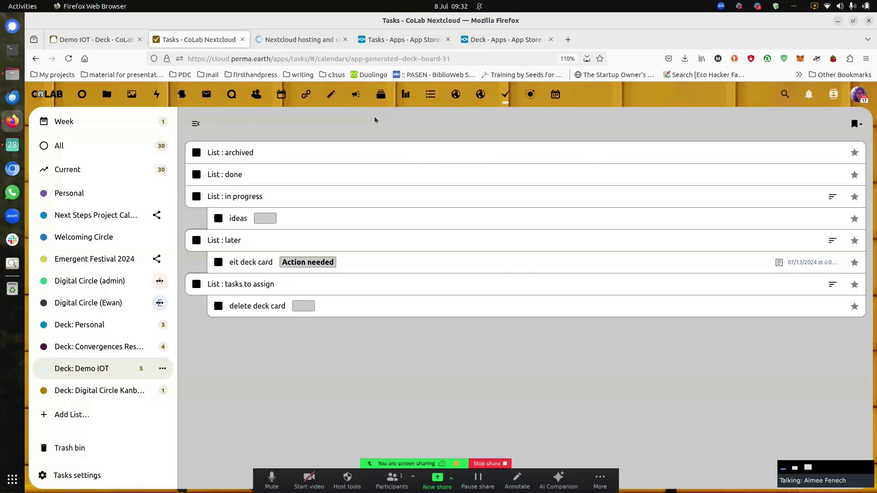
Inspect the "List : done" and "List : archived" entries in Tasks and reopen the Demo IOT board in Deck
left_click(297, 179)
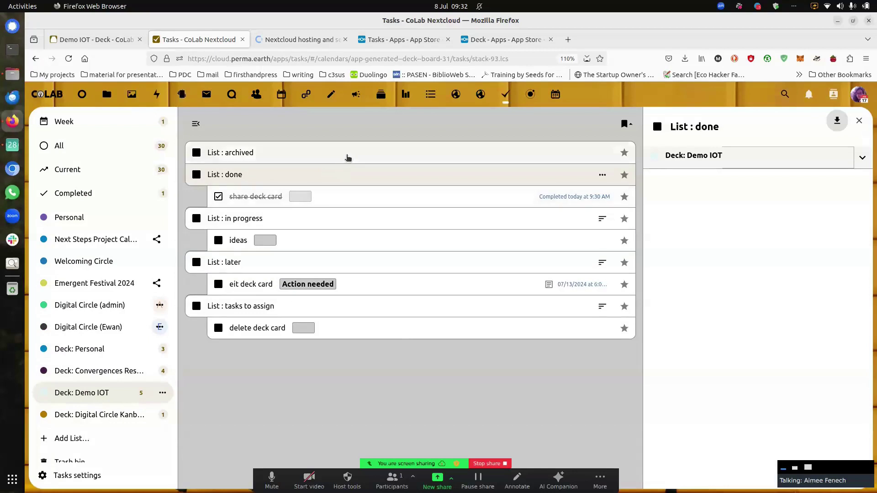
left_click(348, 157)
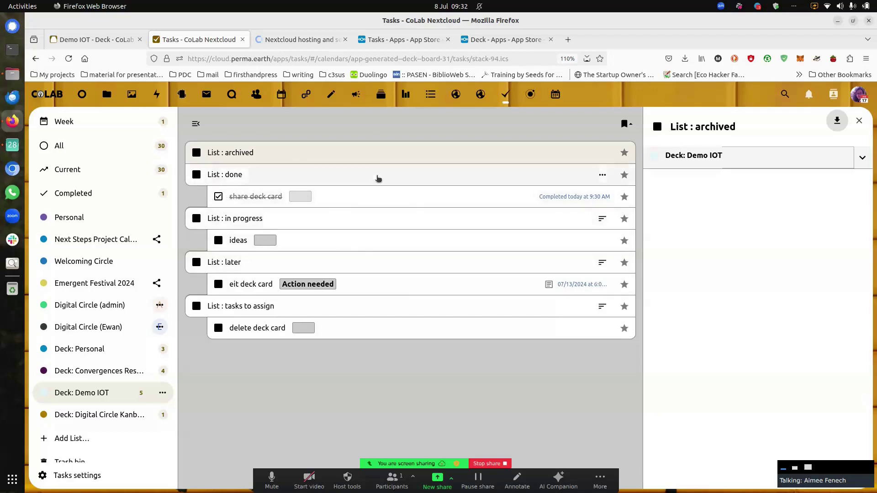
left_click(382, 95)
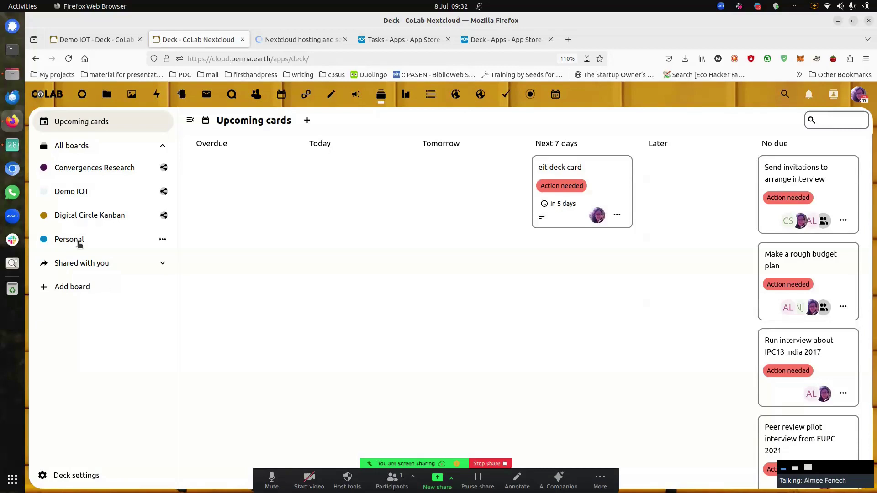
left_click(86, 194)
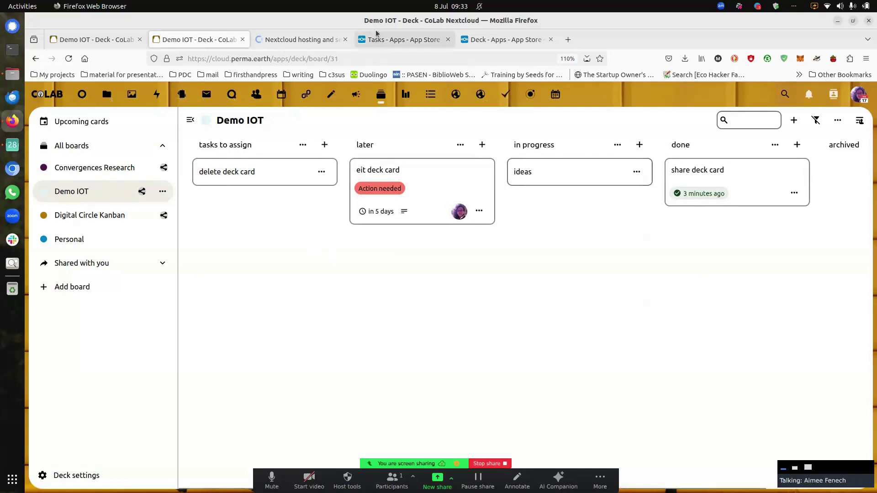
Review the Nextcloud App Store pages for Tasks and Deck and return to the Demo IOT board
left_click(386, 43)
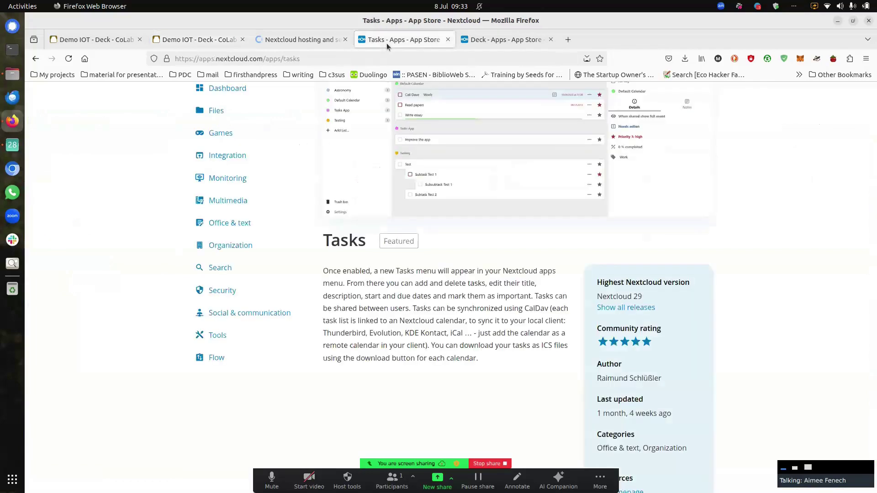
left_click(475, 39)
left_click(439, 40)
left_click(128, 42)
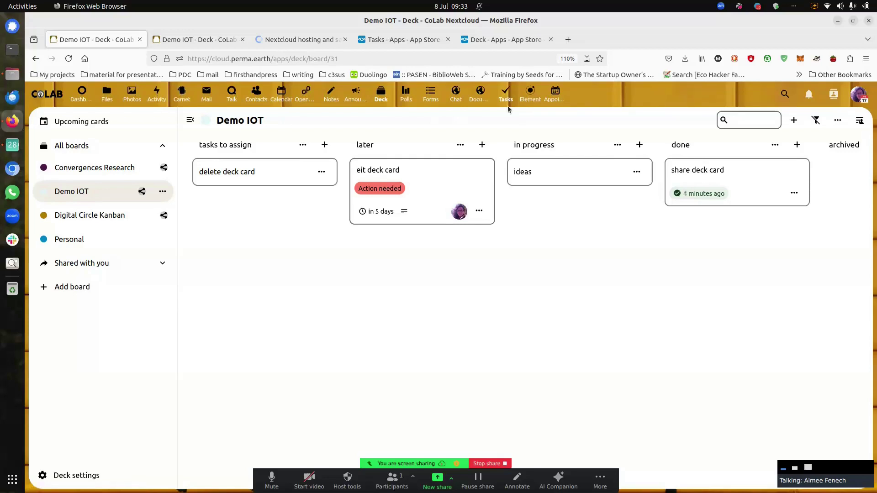
Review the financial contribution tiers on the Open Collective Nextcloud services page and switch to the Deck App Store page
left_click(294, 40)
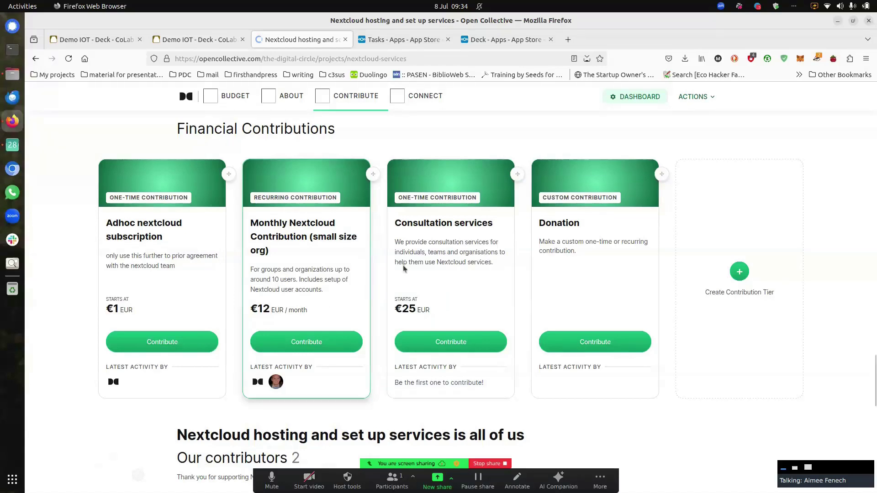
left_click(397, 39)
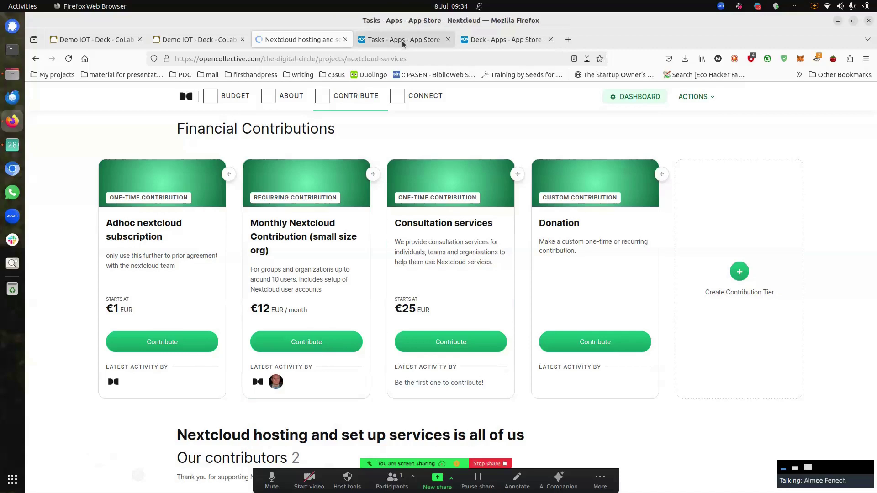
left_click(499, 40)
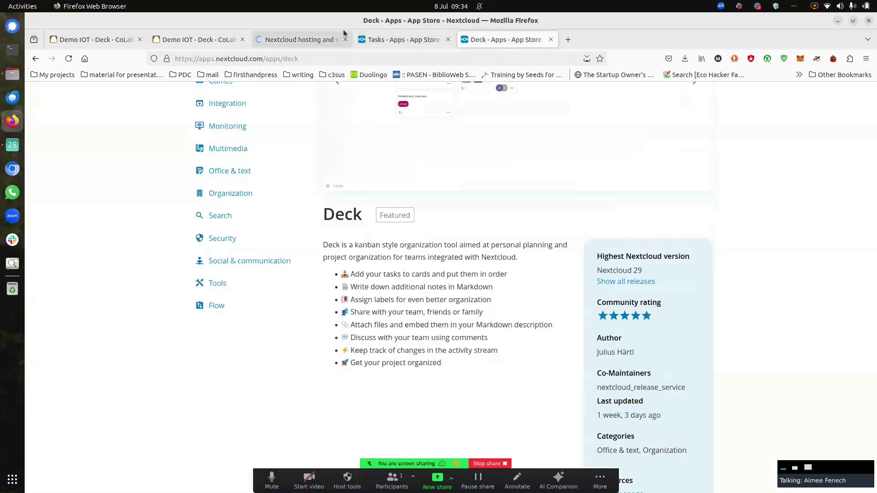